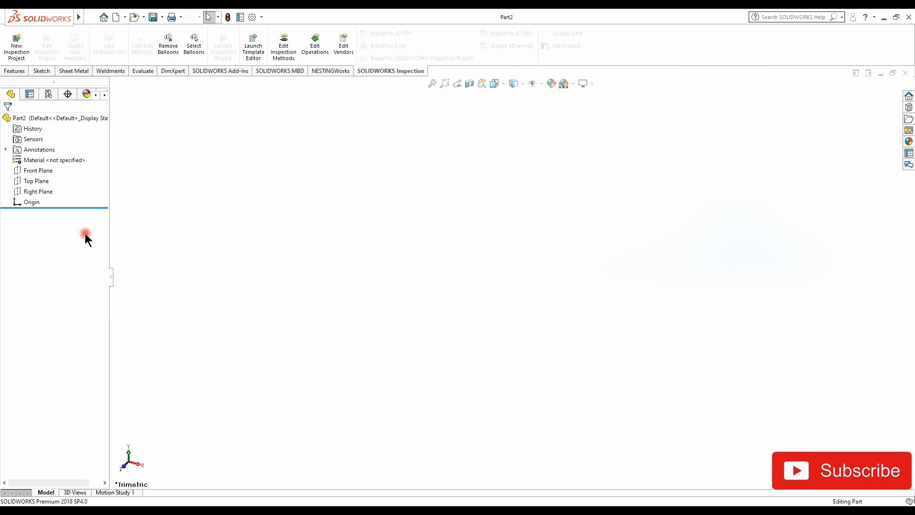
Step: Sketch a closed L-shaped profile on the Top Plane, with one arm end about 40 mm and the other about 27 mm wide
{"action": "left_click", "coordinate": [36, 181]}
{"action": "left_click", "coordinate": [37, 169]}
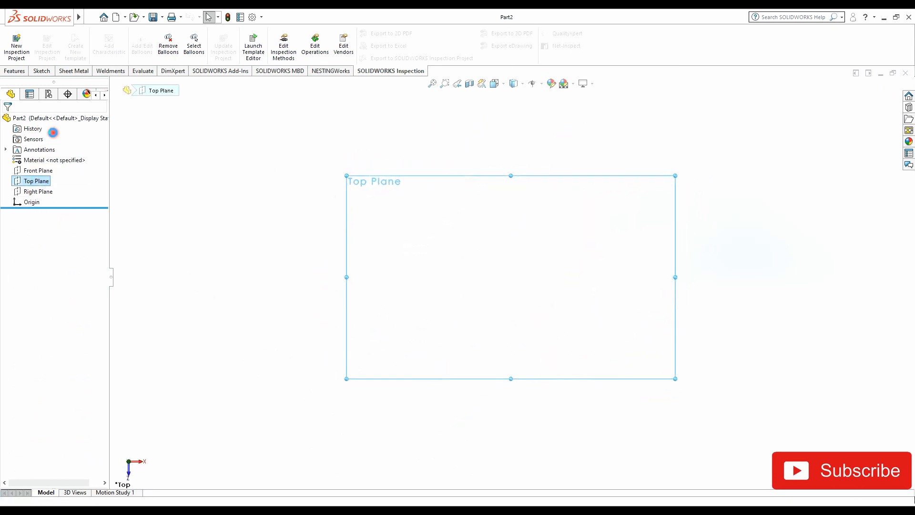
{"action": "left_click", "coordinate": [63, 34]}
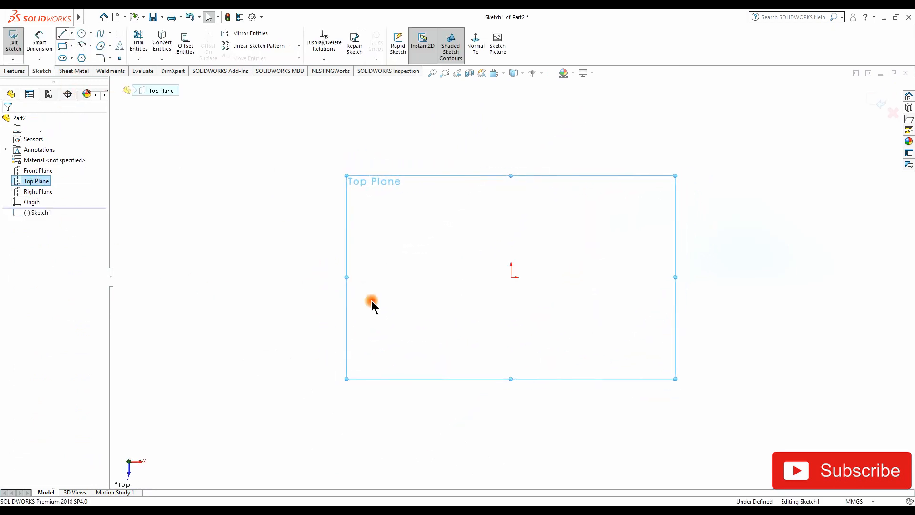
{"action": "left_click", "coordinate": [396, 331]}
{"action": "left_click", "coordinate": [395, 202]}
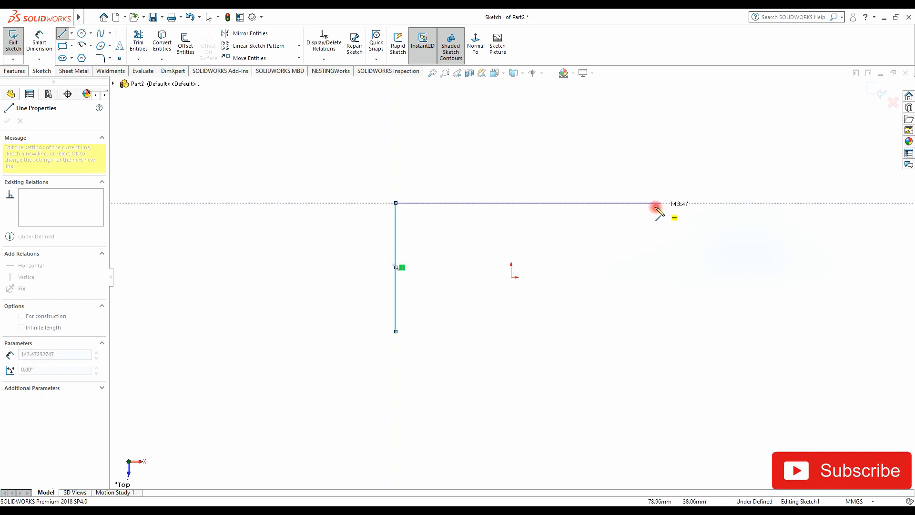
{"action": "left_click", "coordinate": [586, 203]}
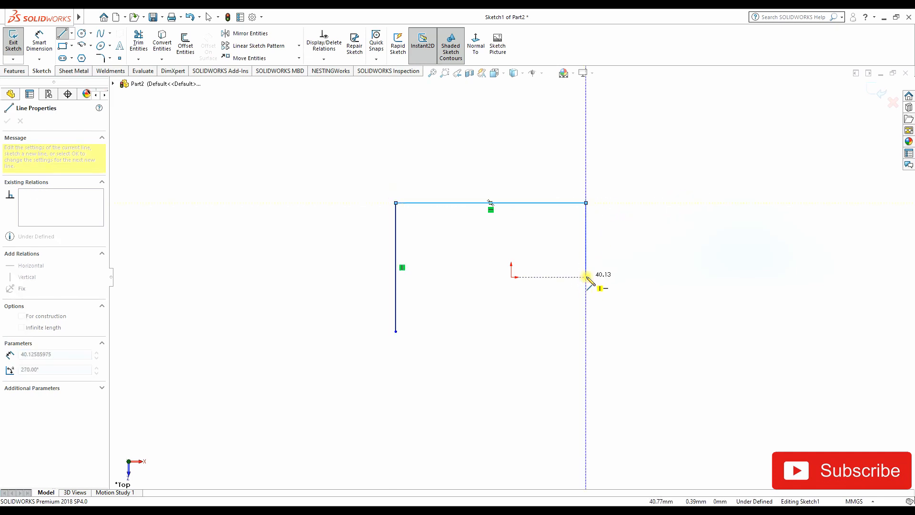
{"action": "left_click", "coordinate": [586, 277]}
{"action": "left_click", "coordinate": [446, 277]}
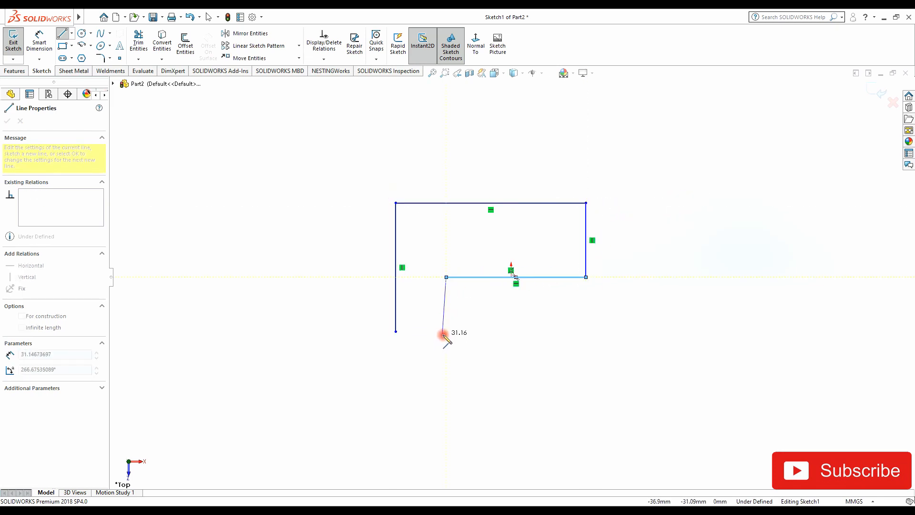
{"action": "left_click", "coordinate": [446, 331]}
{"action": "left_click", "coordinate": [396, 331]}
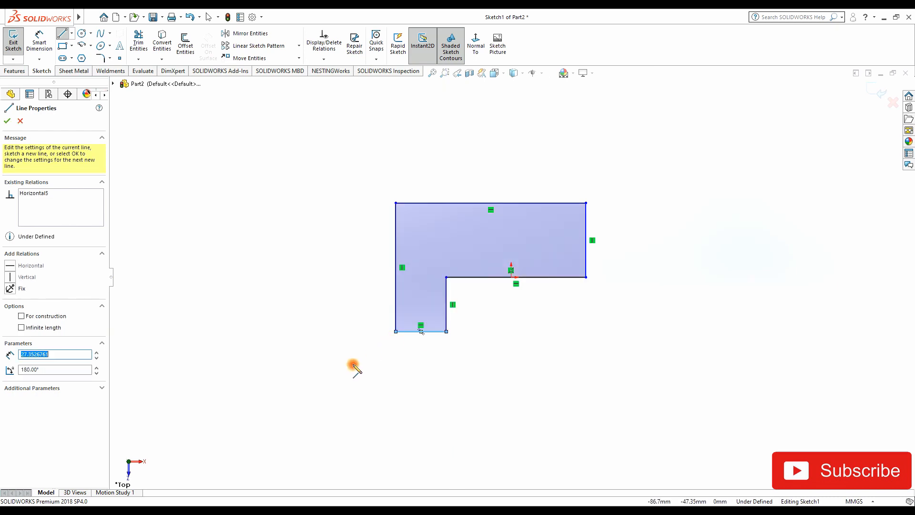
Step: Dimension the end edges of both arms of the L profile to 20 mm
{"action": "left_click", "coordinate": [39, 43]}
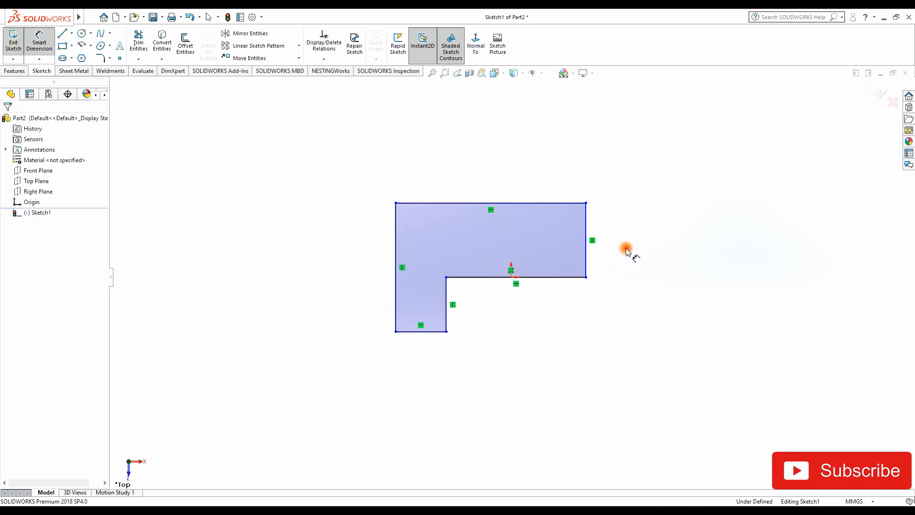
{"action": "left_click", "coordinate": [586, 241]}
{"action": "left_click", "coordinate": [629, 246]}
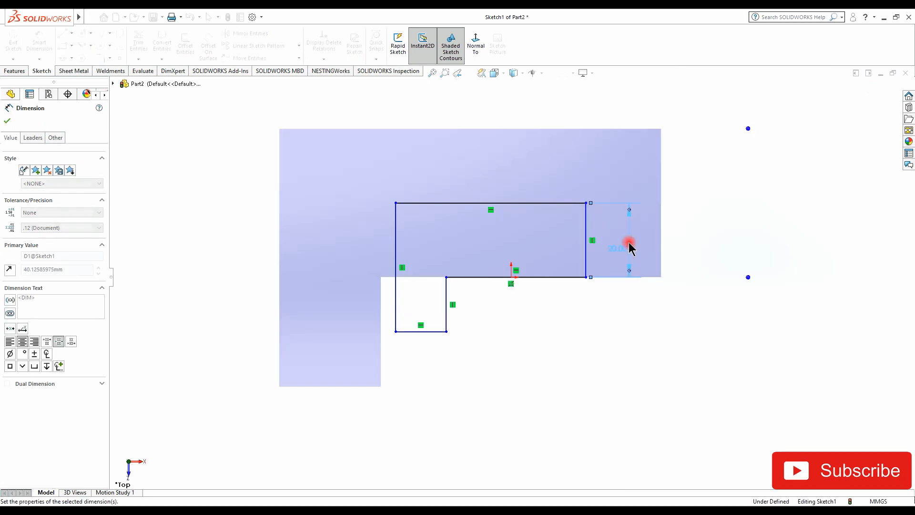
{"action": "left_click", "coordinate": [409, 333]}
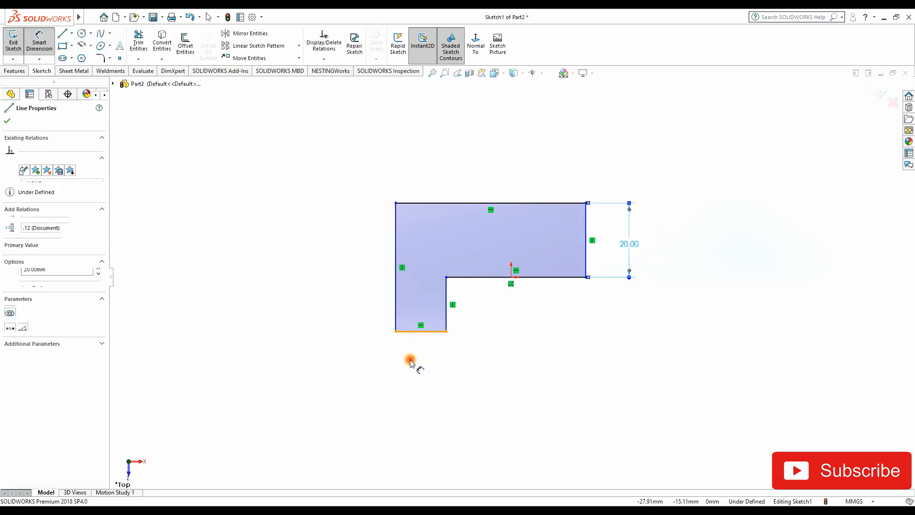
{"action": "left_click", "coordinate": [404, 358]}
{"action": "type", "text": "20"}
{"action": "key", "text": "Return"}
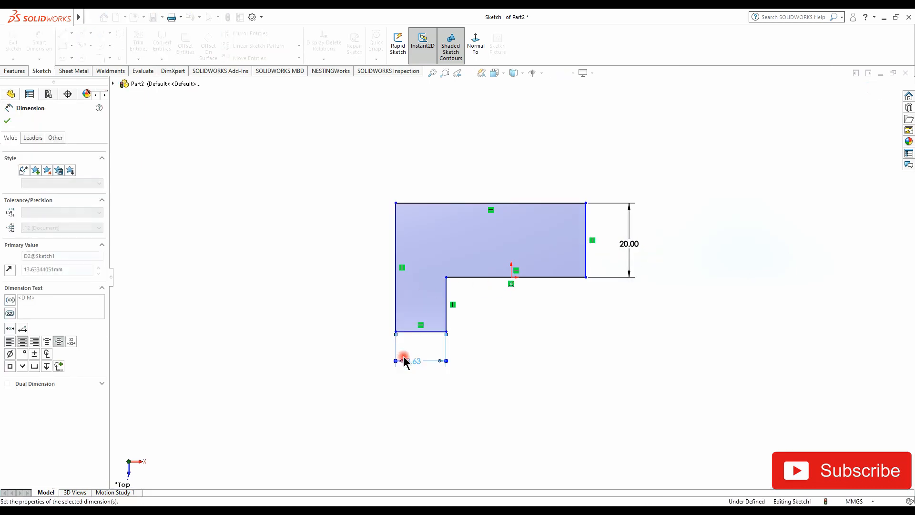
Step: Dimension both outer edges of the L profile to 50 mm
{"action": "left_click", "coordinate": [519, 201]}
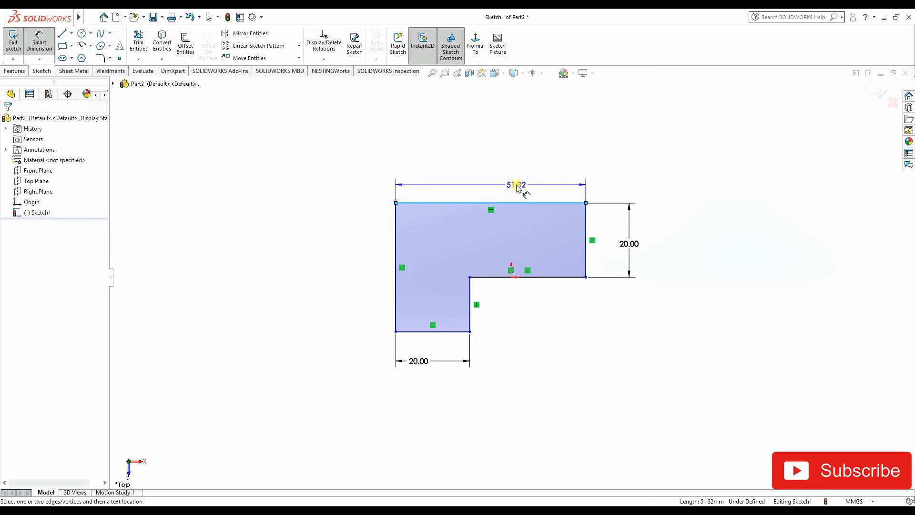
{"action": "left_click", "coordinate": [519, 187]}
{"action": "type", "text": "50"}
{"action": "key", "text": "Return"}
{"action": "left_click", "coordinate": [447, 324]}
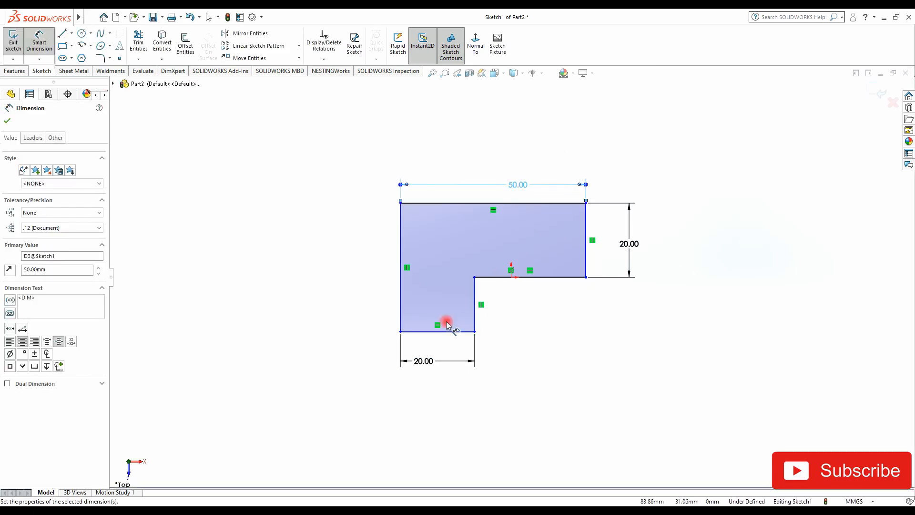
{"action": "left_click", "coordinate": [402, 286]}
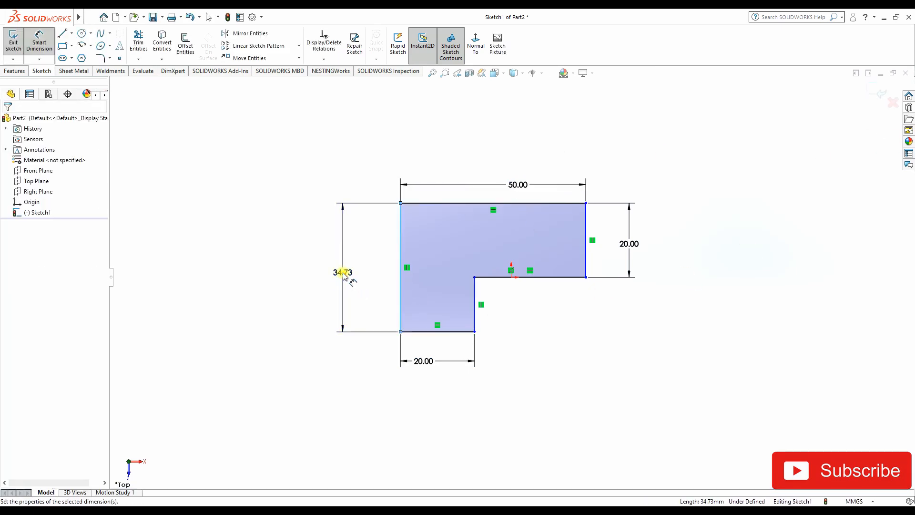
{"action": "left_click", "coordinate": [343, 276]}
{"action": "type", "text": "50"}
{"action": "key", "text": "Return"}
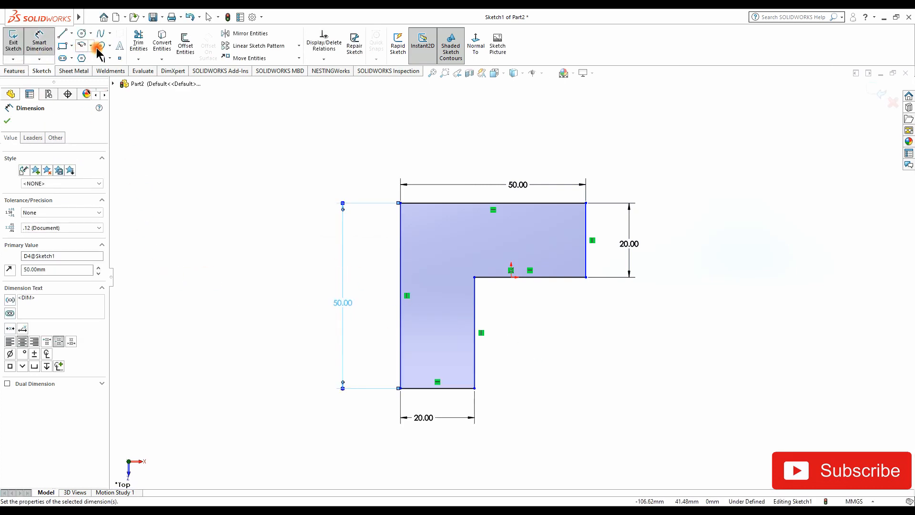
Step: Extrude the L profile as a blind boss 20 mm deep
{"action": "left_click", "coordinate": [18, 70]}
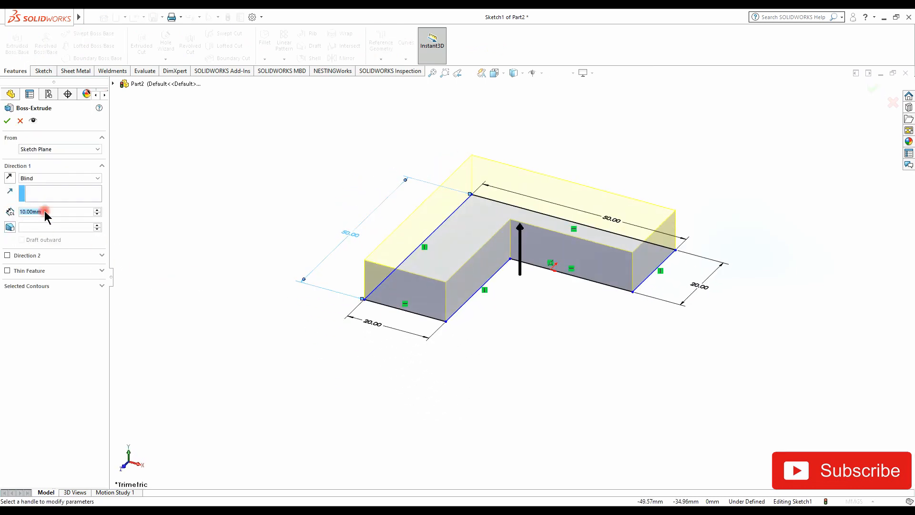
{"action": "type", "text": "20"}
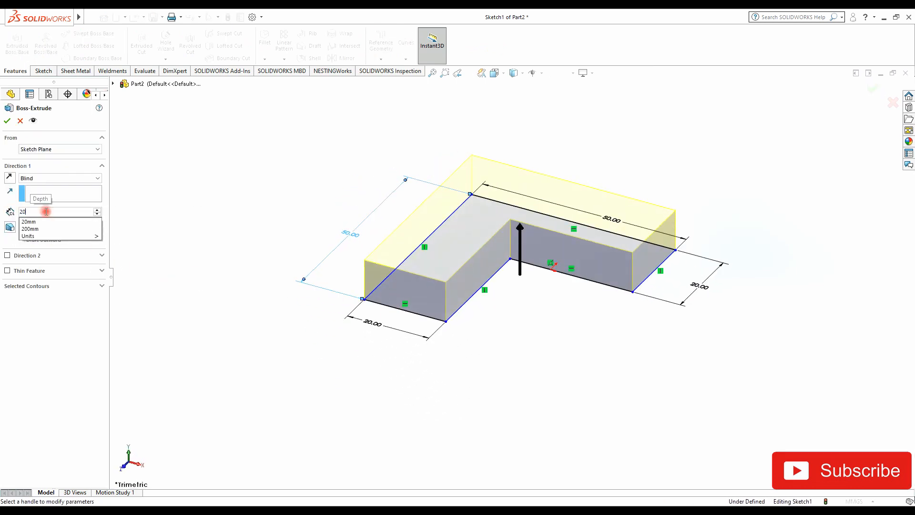
{"action": "key", "text": "Return"}
{"action": "left_click", "coordinate": [6, 121]}
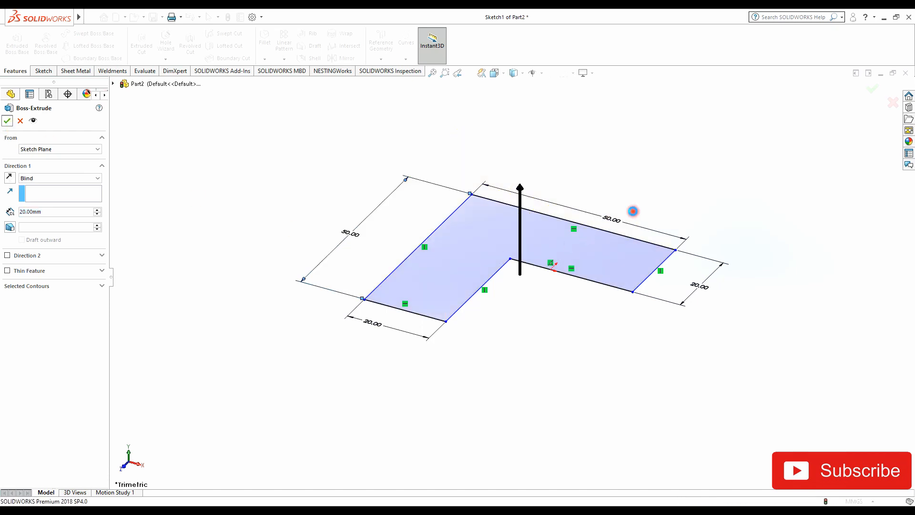
Step: Sketch a closed triangle on the block's underside from the inner corner to both arm tips, with a hypotenuse about 42 mm long
{"action": "middle_click_drag", "start_coordinate": [576, 324], "coordinate": [517, 158]}
{"action": "left_click", "coordinate": [562, 229]}
{"action": "left_click", "coordinate": [604, 198]}
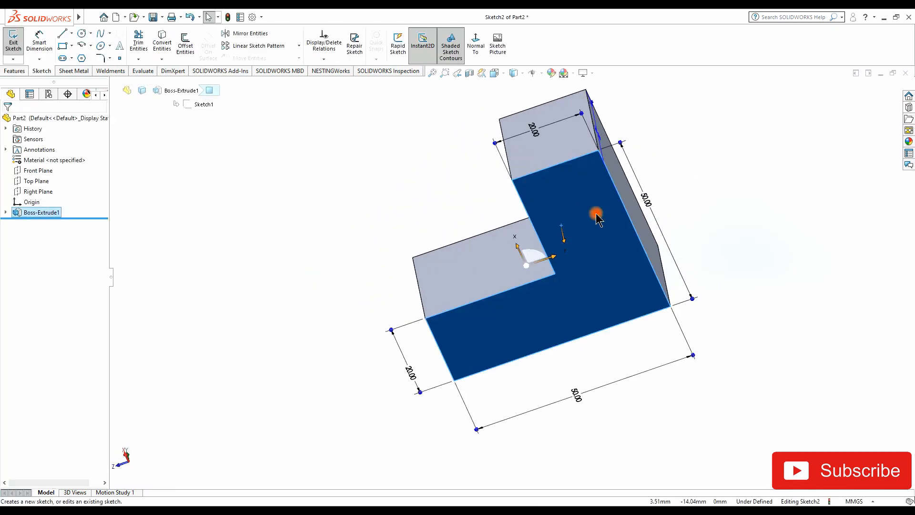
{"action": "left_click", "coordinate": [471, 45]}
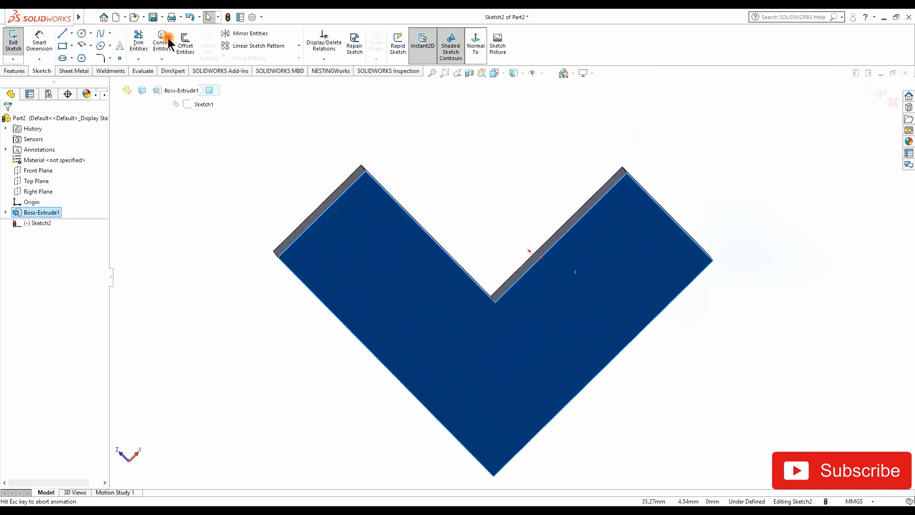
{"action": "left_click", "coordinate": [63, 33]}
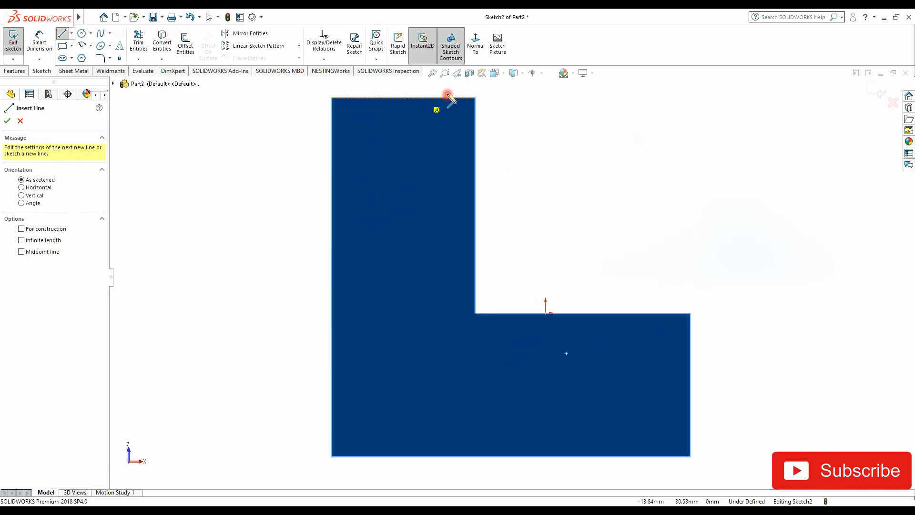
{"action": "left_click", "coordinate": [476, 98]}
{"action": "left_click", "coordinate": [690, 313]}
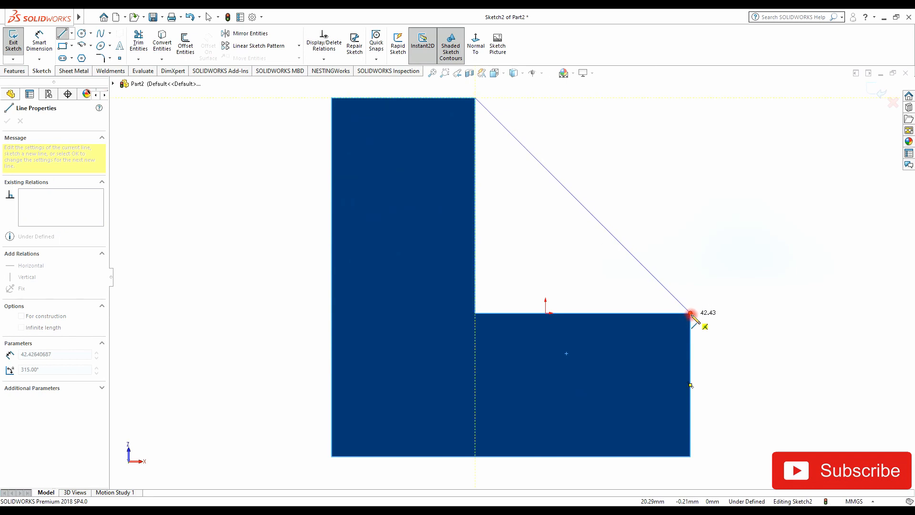
{"action": "left_click", "coordinate": [476, 313]}
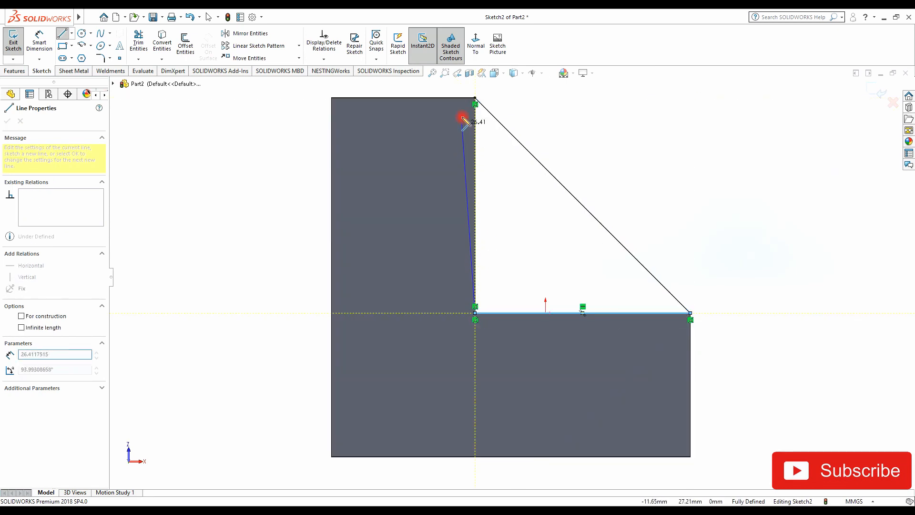
{"action": "left_click", "coordinate": [475, 98]}
Step: Extrude the triangle 3 mm in the reversed direction, up into the L's inner corner, merged with the block
{"action": "mouse_move", "coordinate": [409, 212]}
{"action": "middle_mouse_down"}
{"action": "mouse_move", "coordinate": [409, 372]}
{"action": "mouse_move", "coordinate": [485, 374]}
{"action": "mouse_move", "coordinate": [489, 417]}
{"action": "mouse_move", "coordinate": [497, 414]}
{"action": "middle_mouse_up"}
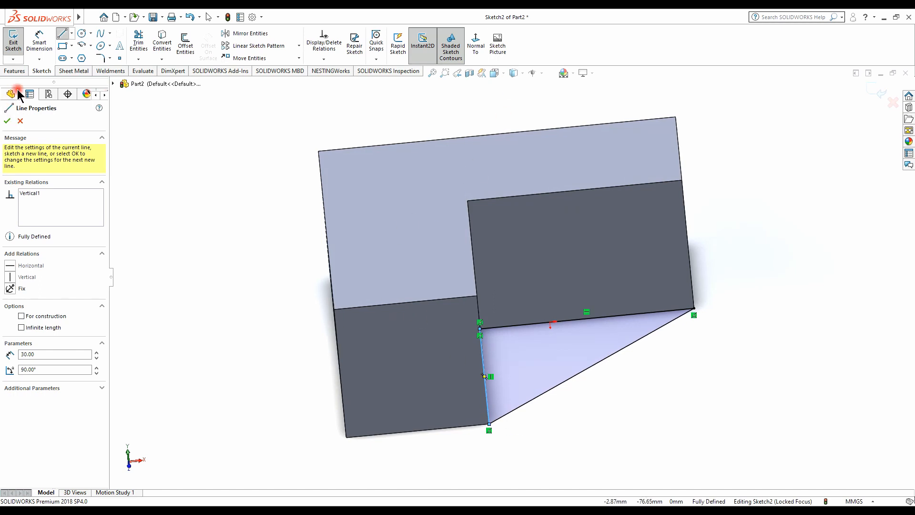
{"action": "left_click", "coordinate": [12, 71]}
{"action": "left_click", "coordinate": [19, 44]}
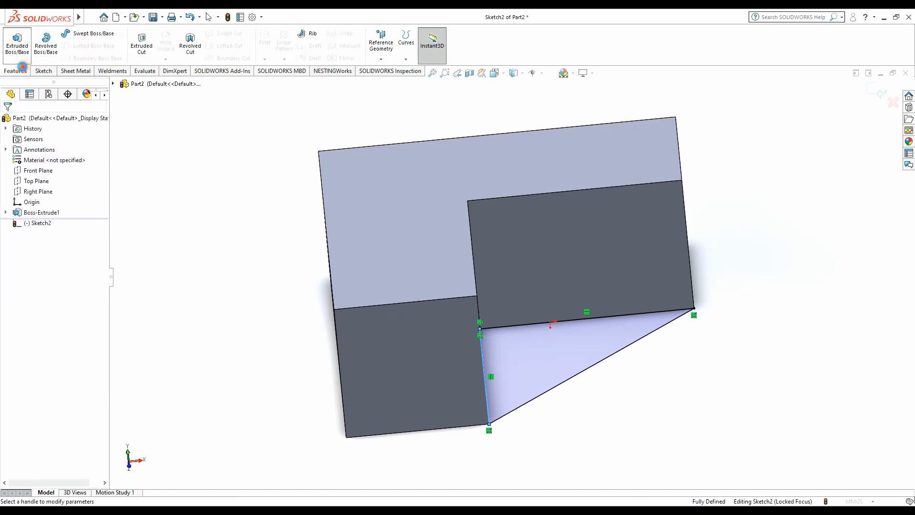
{"action": "left_click", "coordinate": [14, 178]}
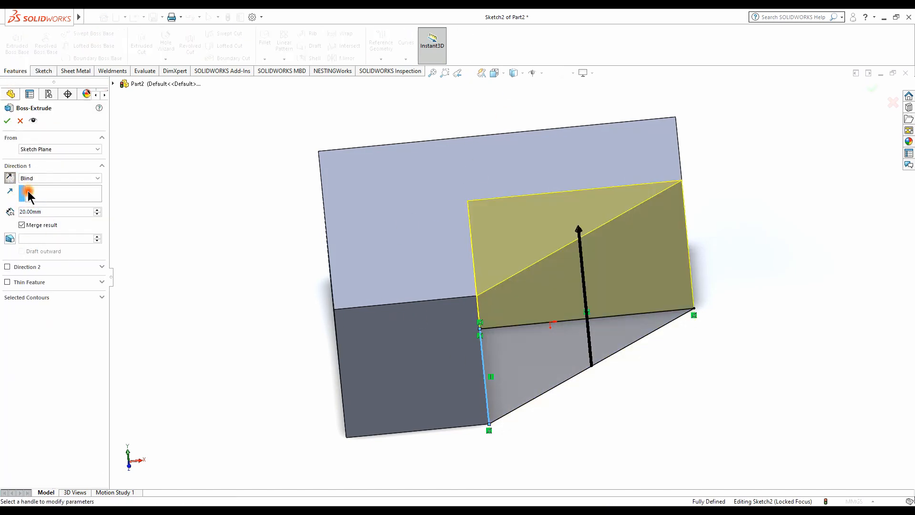
{"action": "type", "text": "3"}
{"action": "key", "text": "Return"}
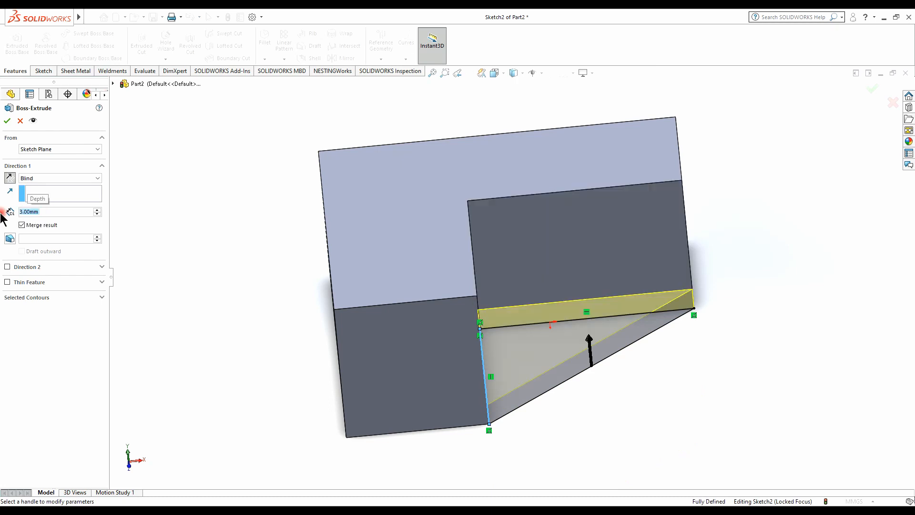
{"action": "left_click", "coordinate": [7, 119]}
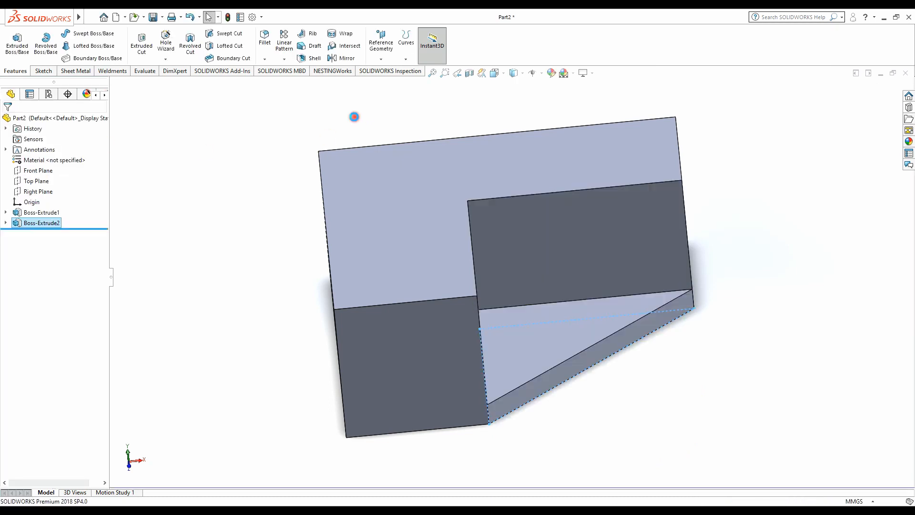
Step: Apply a different display scene and turn on the perspective view
{"action": "left_click", "coordinate": [565, 74]}
{"action": "left_click", "coordinate": [579, 98]}
{"action": "left_click", "coordinate": [593, 73]}
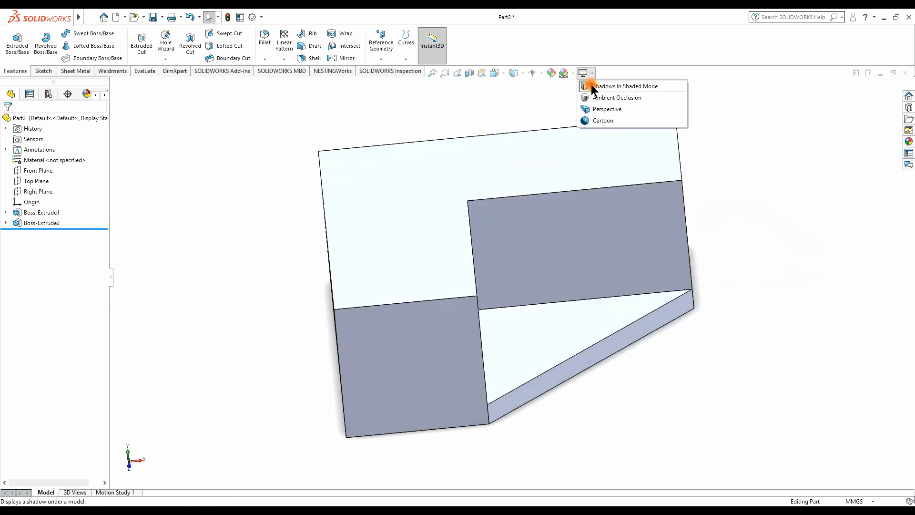
{"action": "left_click", "coordinate": [607, 109]}
Step: Sketch a corner rectangle on the block's top face, from the L's outer corner to its inner corner
{"action": "mouse_move", "coordinate": [567, 142]}
{"action": "middle_mouse_down"}
{"action": "mouse_move", "coordinate": [531, 259]}
{"action": "mouse_move", "coordinate": [468, 285]}
{"action": "mouse_move", "coordinate": [510, 224]}
{"action": "middle_mouse_up"}
{"action": "left_click", "coordinate": [509, 212]}
{"action": "left_click", "coordinate": [556, 179]}
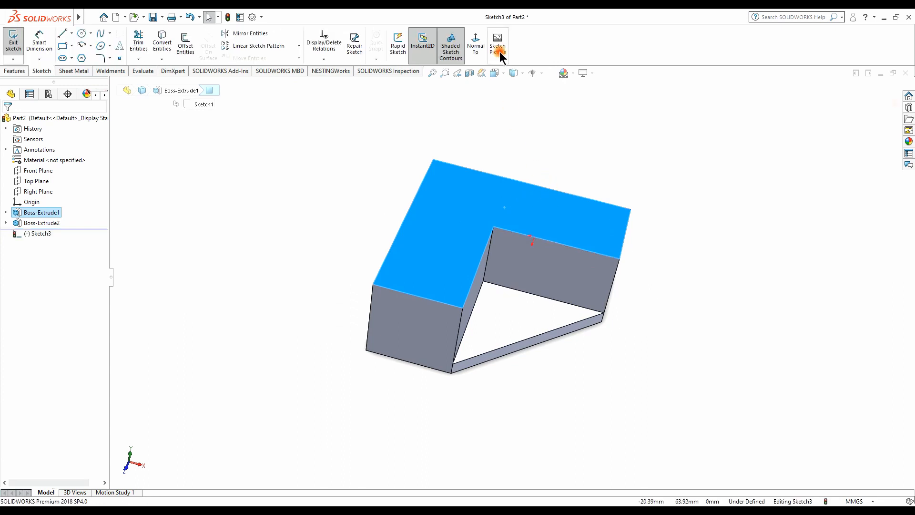
{"action": "left_click", "coordinate": [477, 47]}
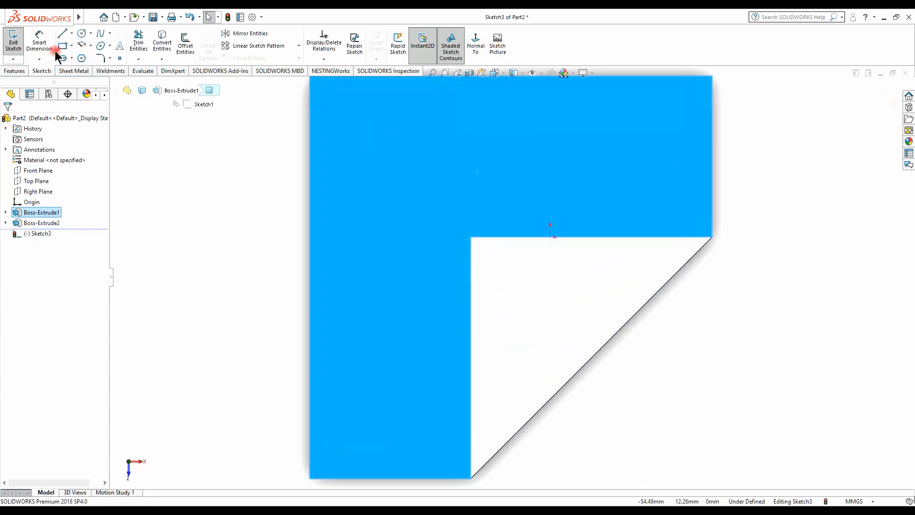
{"action": "left_click", "coordinate": [62, 46]}
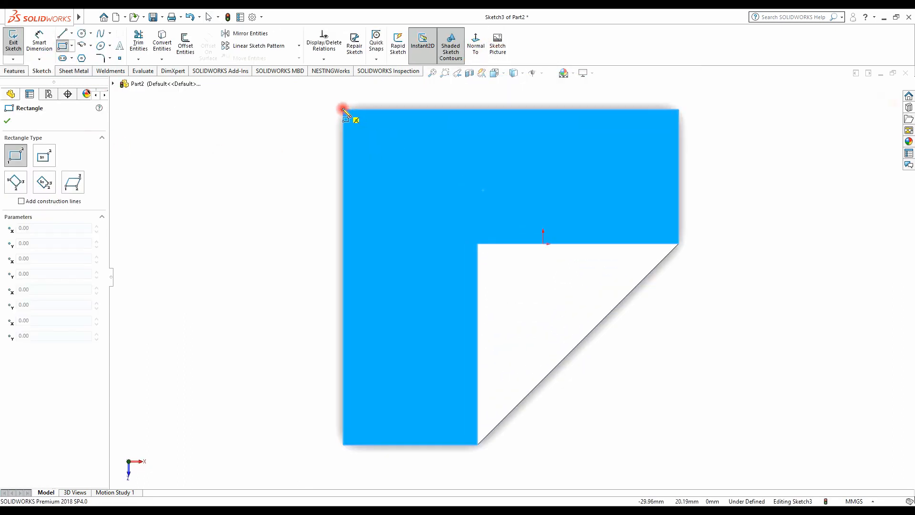
{"action": "left_click_drag", "start_coordinate": [343, 110], "coordinate": [478, 244]}
{"action": "left_click", "coordinate": [6, 122]}
Step: Extrude the corner rectangle upward as a blind boss 30 mm deep, merged with the block
{"action": "middle_click_drag", "start_coordinate": [391, 203], "coordinate": [422, 105]}
{"action": "left_click", "coordinate": [15, 71]}
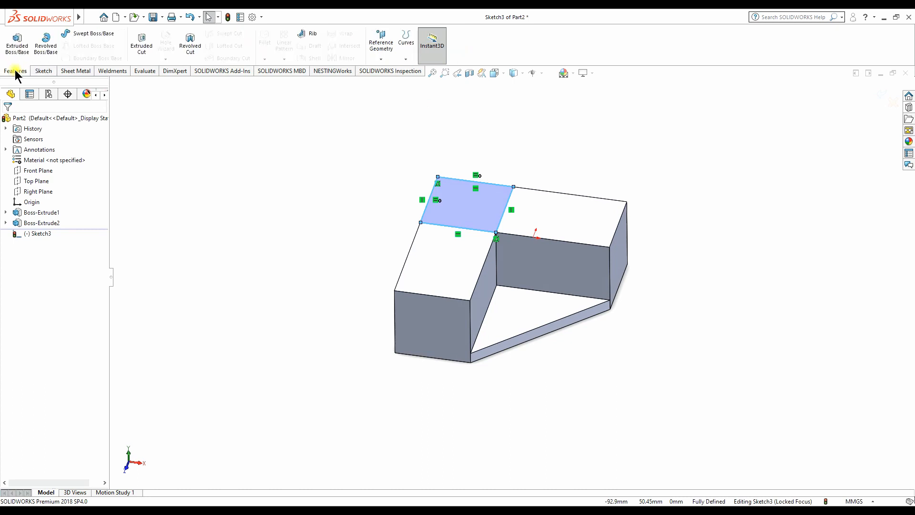
{"action": "left_click", "coordinate": [30, 57]}
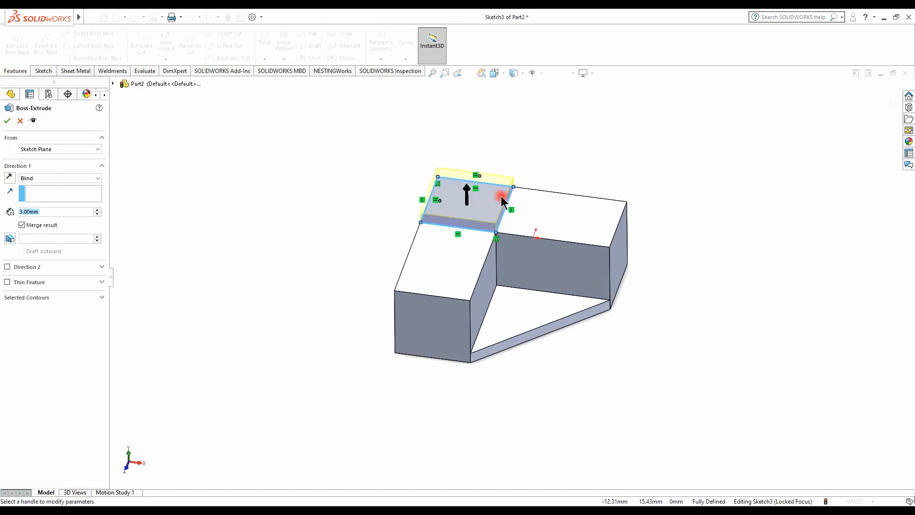
{"action": "left_click", "coordinate": [74, 212]}
{"action": "type", "text": "30"}
{"action": "key", "text": "Return"}
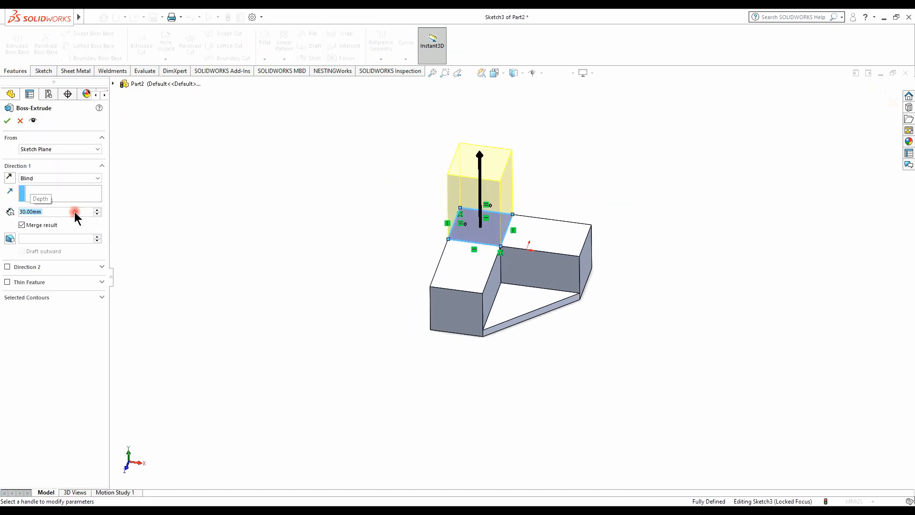
{"action": "left_click", "coordinate": [7, 120]}
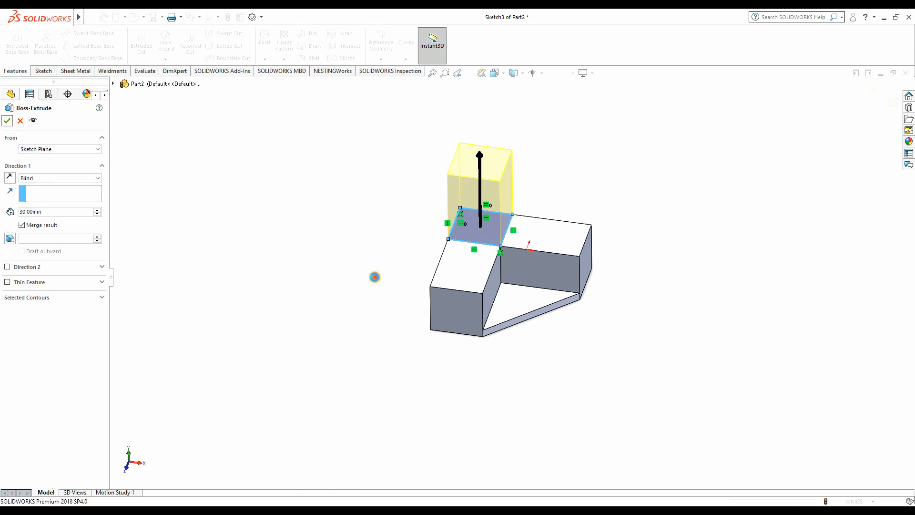
Step: Sketch a triangle on the part's back L-shaped face, joining the post's top corner, the arm's outer end and their inner corner
{"action": "middle_click_drag", "start_coordinate": [363, 289], "coordinate": [366, 399]}
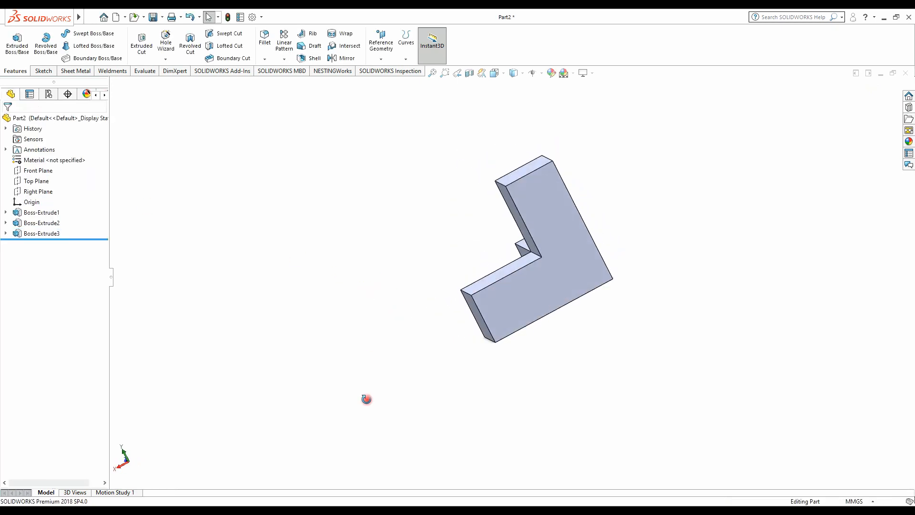
{"action": "left_click", "coordinate": [525, 308]}
{"action": "left_click", "coordinate": [568, 282]}
{"action": "left_click", "coordinate": [475, 46]}
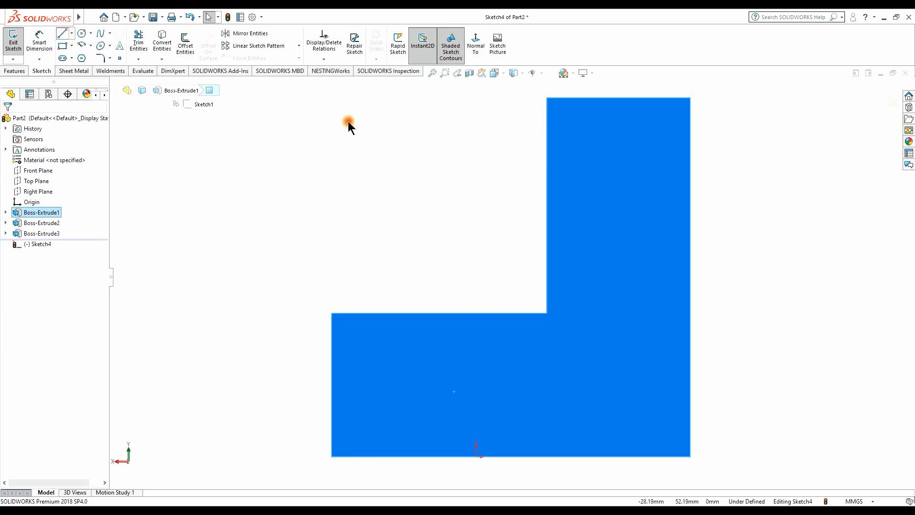
{"action": "key", "text": "l"}
{"action": "mouse_move", "coordinate": [547, 100]}
{"action": "left_mouse_down"}
{"action": "mouse_move", "coordinate": [497, 131]}
{"action": "mouse_move", "coordinate": [309, 309]}
{"action": "mouse_move", "coordinate": [332, 313]}
{"action": "left_mouse_up"}
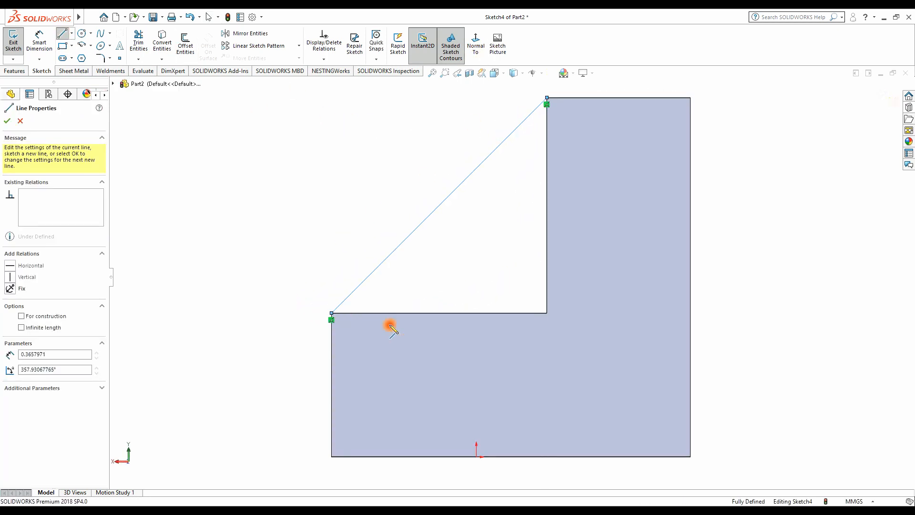
{"action": "left_click", "coordinate": [547, 313]}
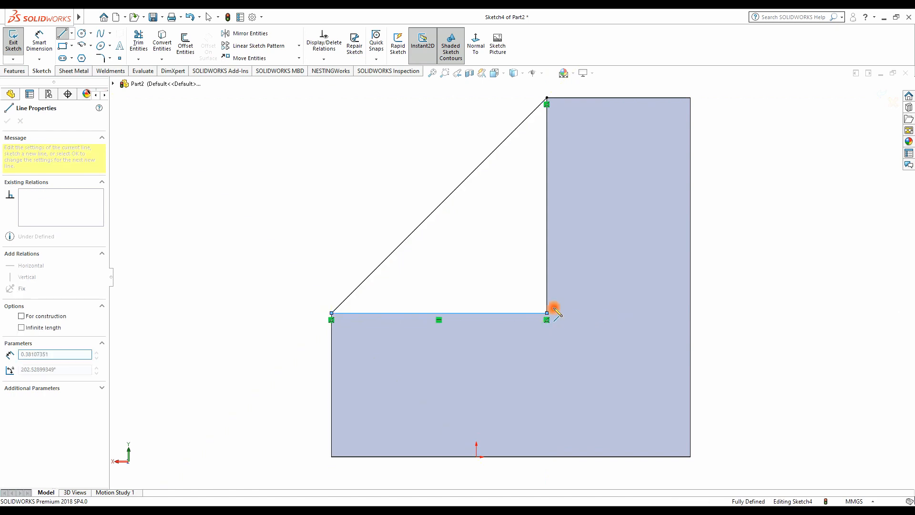
{"action": "left_click", "coordinate": [546, 98]}
Step: Extrude the back triangle as a 3 mm blind boss in the reversed direction, inward over the arm
{"action": "key", "text": "ctrl+7"}
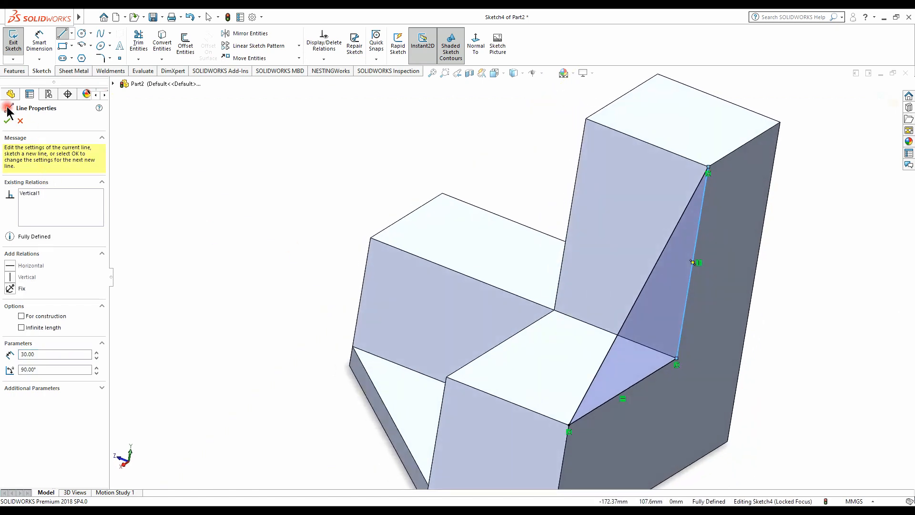
{"action": "left_click", "coordinate": [16, 71]}
{"action": "left_click", "coordinate": [29, 44]}
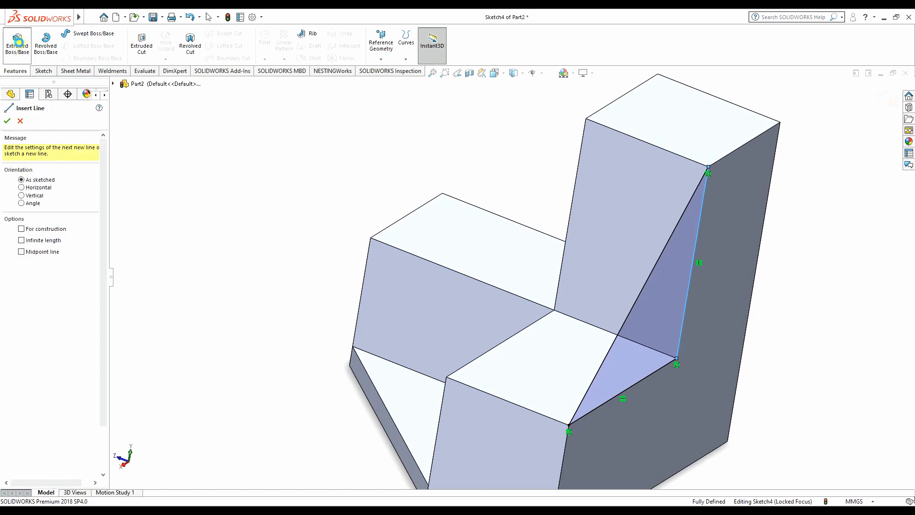
{"action": "left_click", "coordinate": [8, 180]}
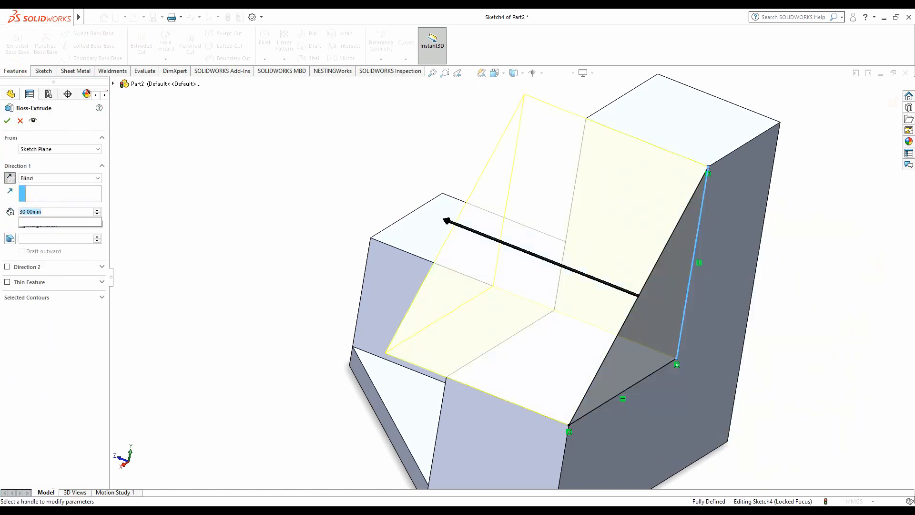
{"action": "type", "text": "3"}
{"action": "key", "text": "Return"}
{"action": "left_click", "coordinate": [6, 121]}
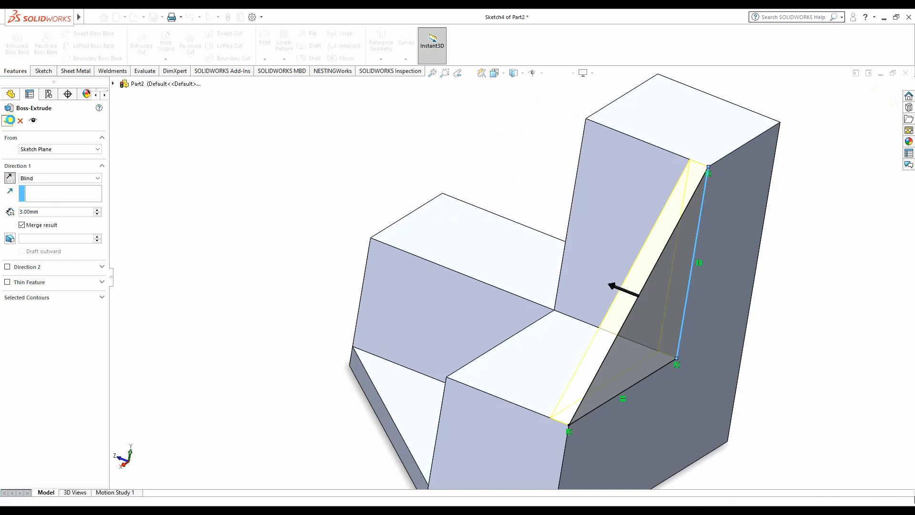
Step: Sketch a matching triangle on the other outer L-shaped face, from the post's top corner to the arm's end and the inner corner
{"action": "middle_click_drag", "start_coordinate": [670, 322], "coordinate": [802, 347]}
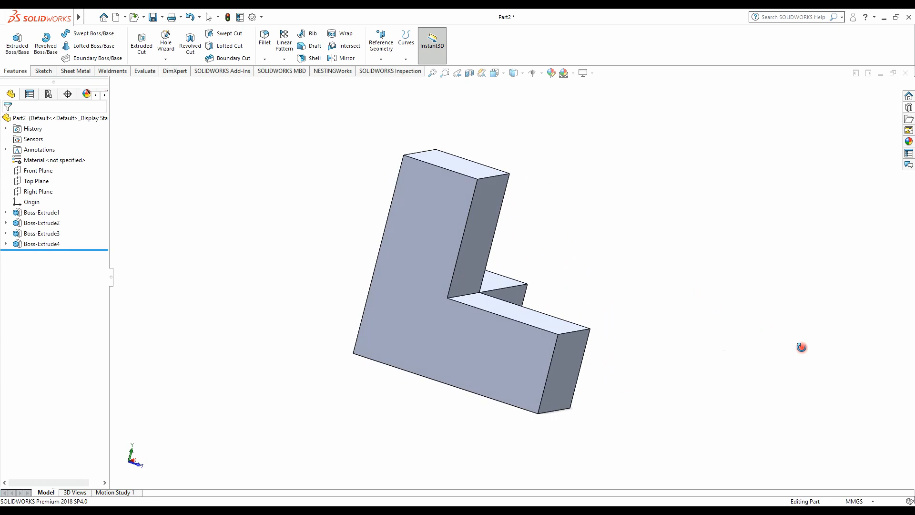
{"action": "left_click", "coordinate": [474, 344]}
{"action": "left_click", "coordinate": [520, 312]}
{"action": "left_click", "coordinate": [476, 44]}
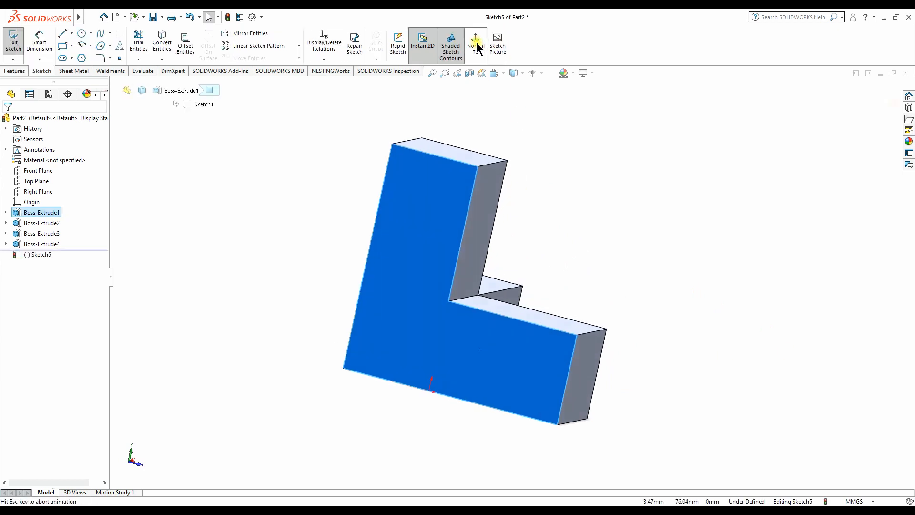
{"action": "left_click", "coordinate": [62, 34]}
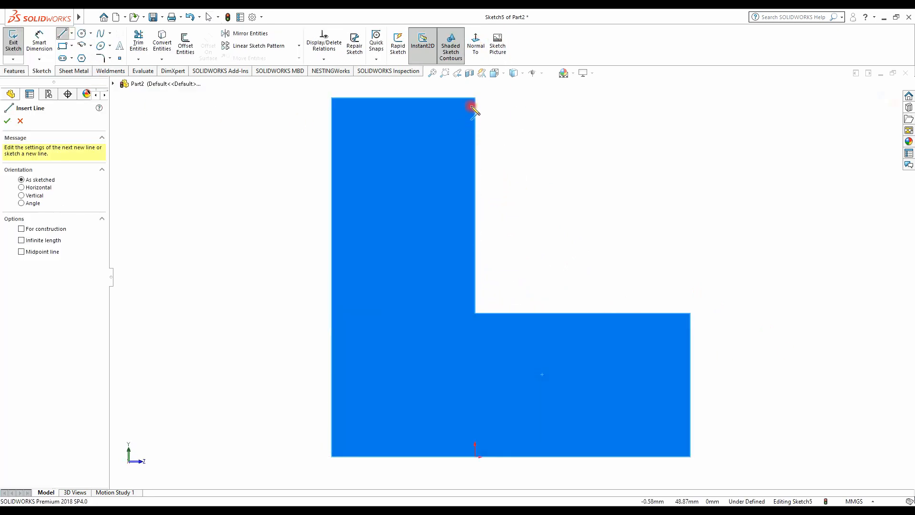
{"action": "left_click", "coordinate": [476, 98]}
{"action": "left_click", "coordinate": [690, 313]}
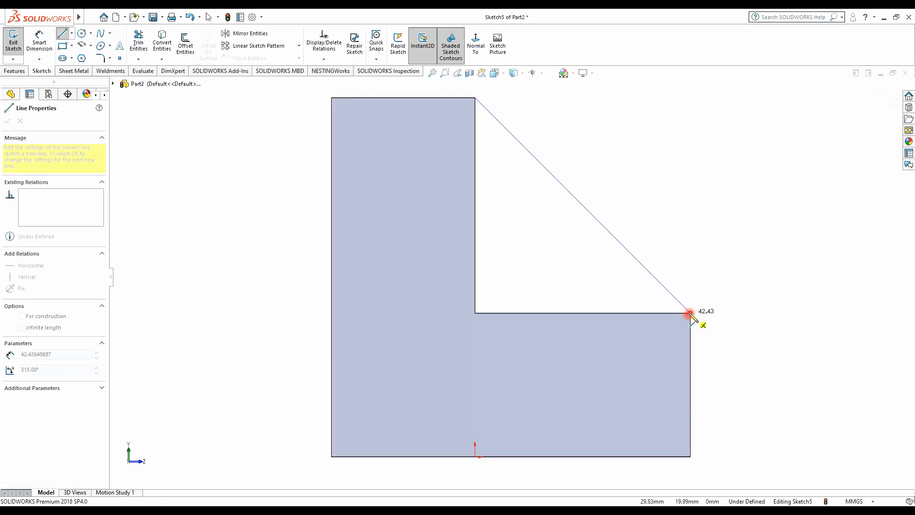
{"action": "left_click", "coordinate": [476, 312]}
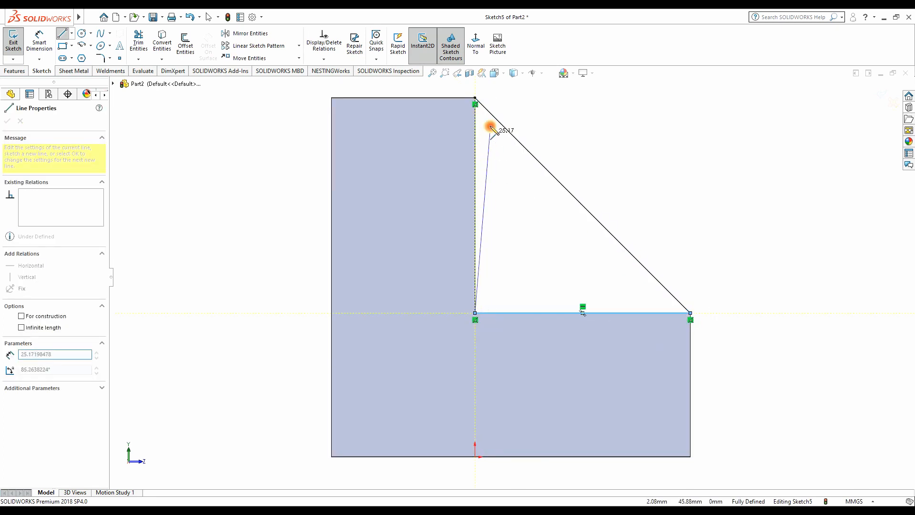
{"action": "left_click", "coordinate": [475, 97]}
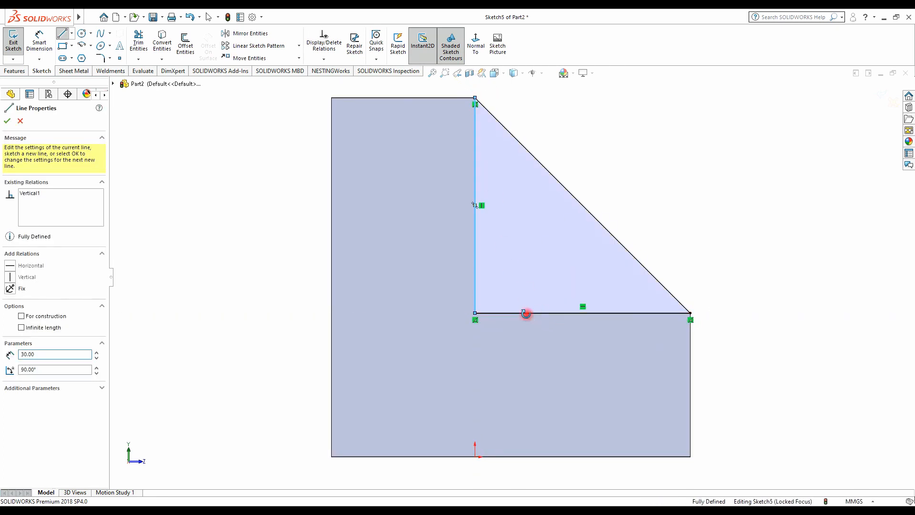
Step: Extrude the side triangle as a 3 mm blind boss in the reversed direction, inward and merged with the part
{"action": "middle_click_drag", "start_coordinate": [527, 313], "coordinate": [415, 355]}
{"action": "left_click", "coordinate": [10, 71]}
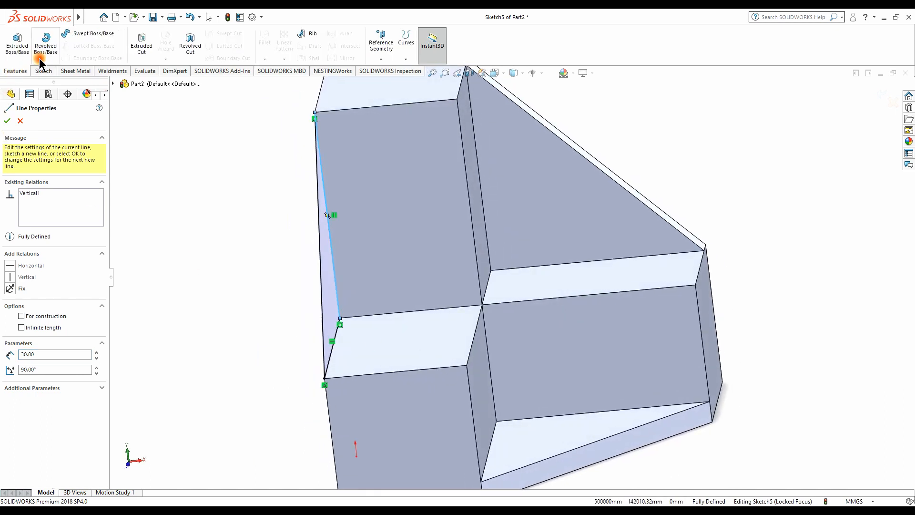
{"action": "left_click", "coordinate": [17, 43]}
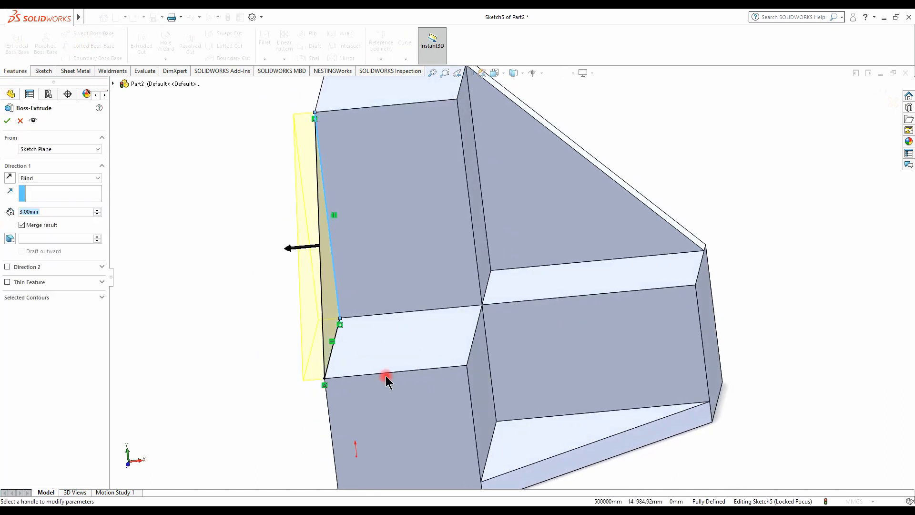
{"action": "middle_click_drag", "start_coordinate": [384, 376], "coordinate": [362, 391]}
{"action": "left_click", "coordinate": [7, 121]}
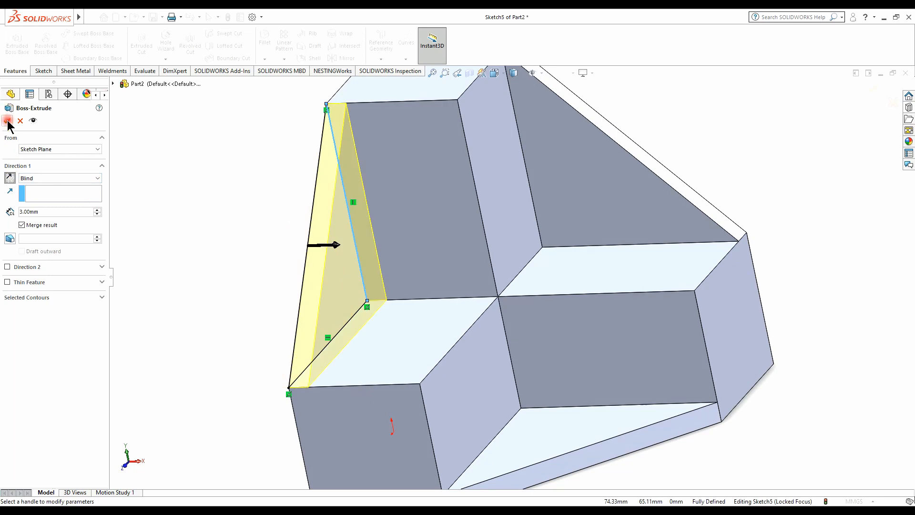
Step: Fillet the post's inward-facing vertical edge with a 4 mm radius
{"action": "scroll", "coordinate": [549, 291], "scroll_direction": "up", "scroll_amount": 4}
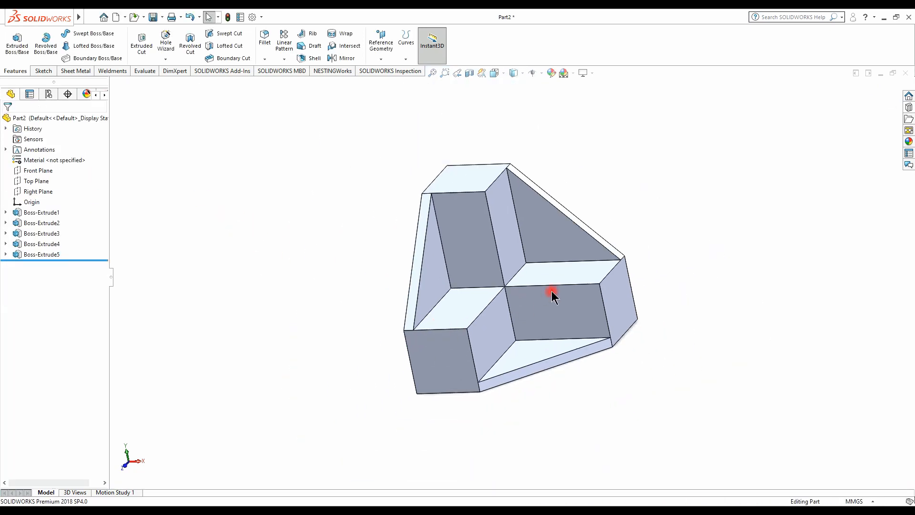
{"action": "middle_click_drag", "start_coordinate": [551, 292], "coordinate": [484, 310]}
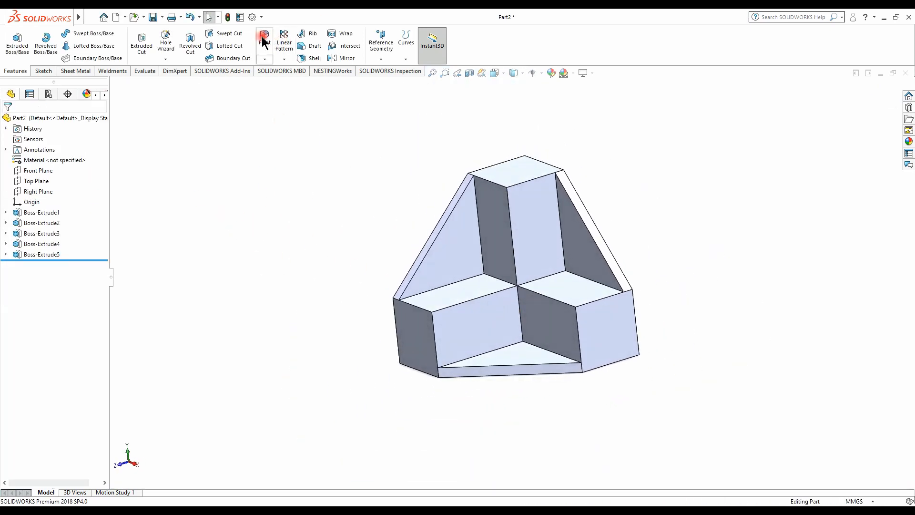
{"action": "scroll", "coordinate": [525, 280], "scroll_direction": "down", "scroll_amount": 3}
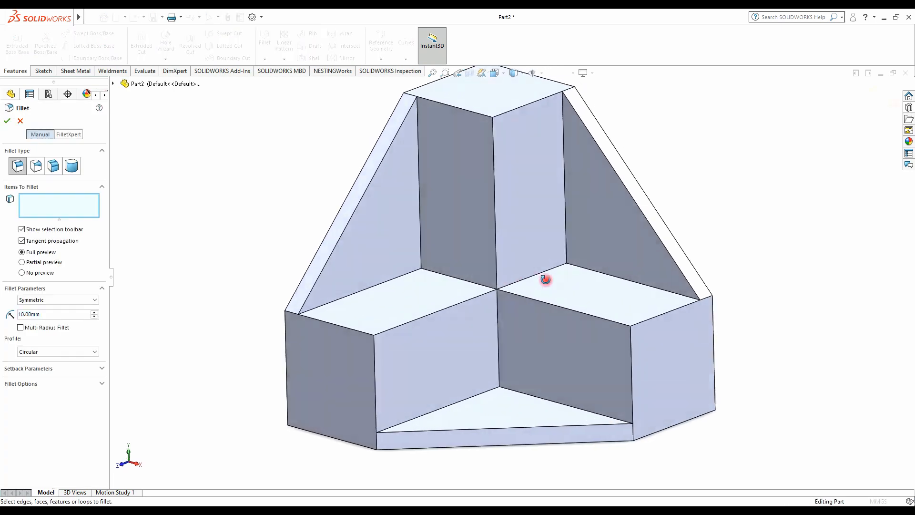
{"action": "left_click", "coordinate": [494, 269]}
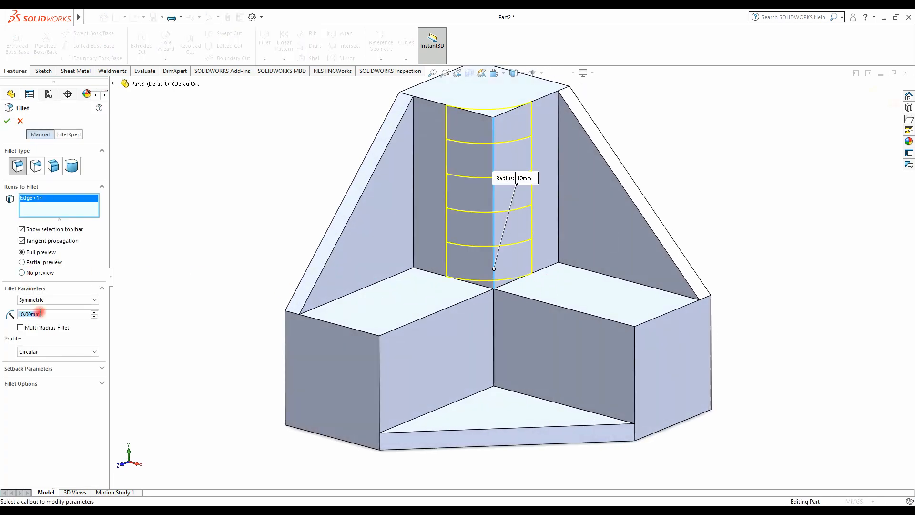
{"action": "type", "text": "4"}
{"action": "key", "text": "Return"}
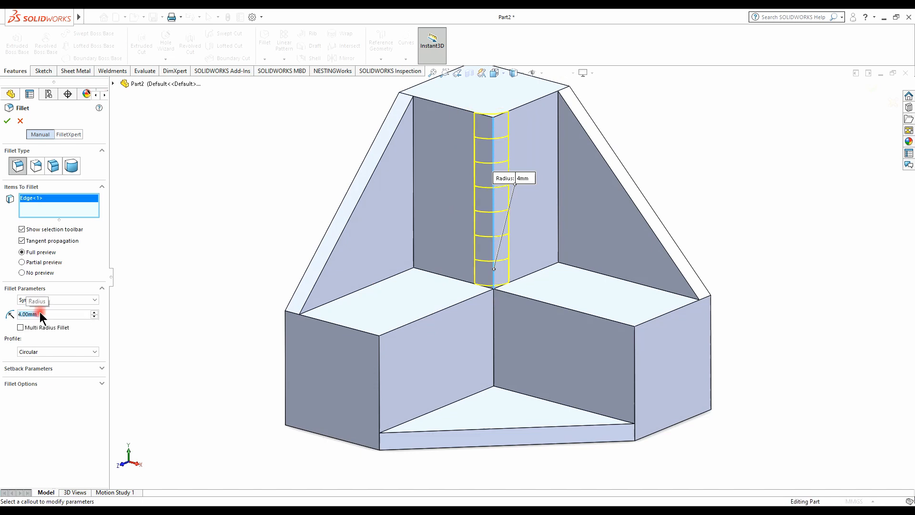
{"action": "left_click", "coordinate": [7, 121]}
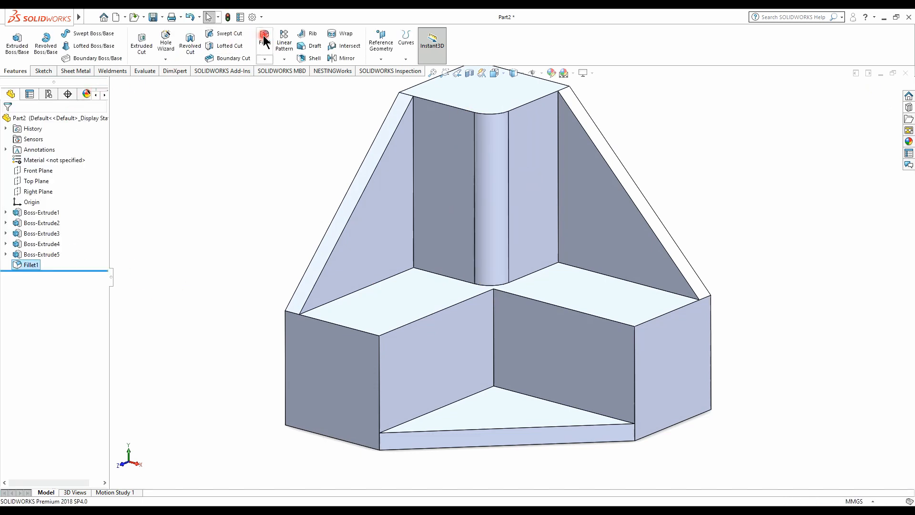
Step: Fillet the inner top edge of each horizontal arm with a 4 mm radius, as two separate fillets
{"action": "left_click", "coordinate": [414, 309]}
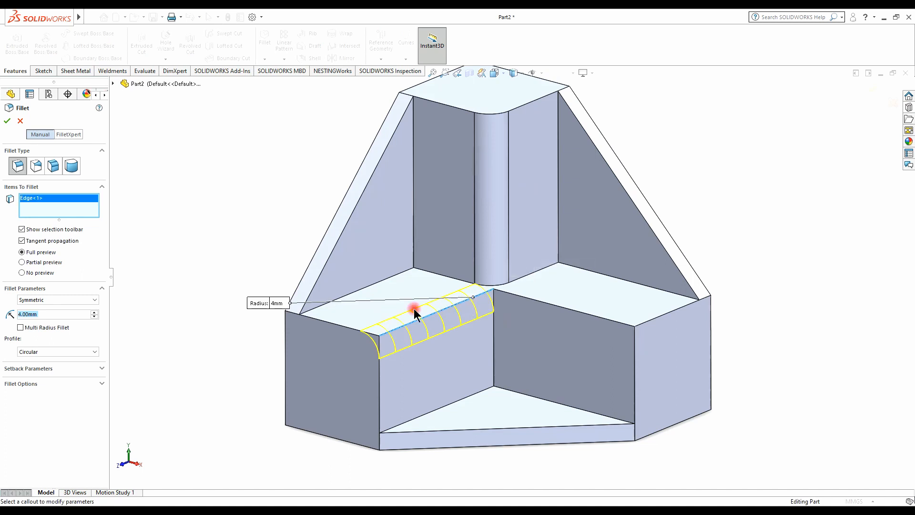
{"action": "left_click", "coordinate": [7, 121]}
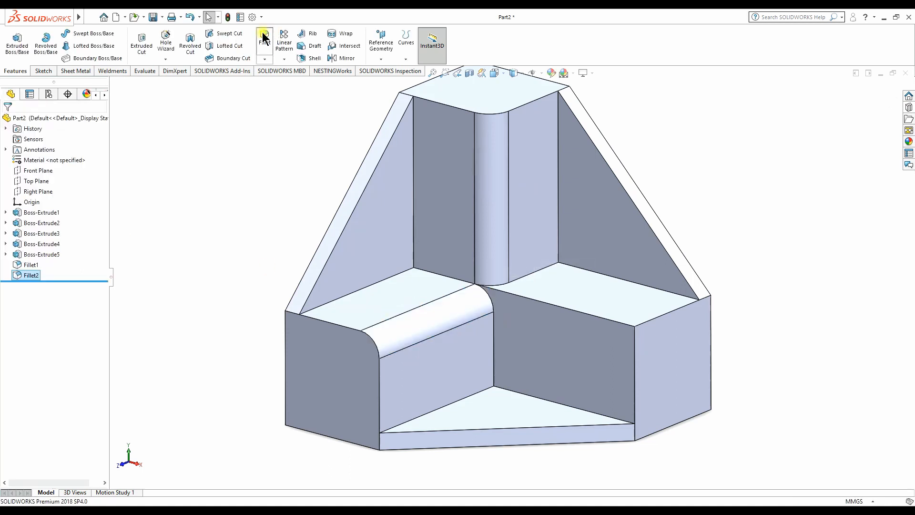
{"action": "left_click", "coordinate": [511, 295]}
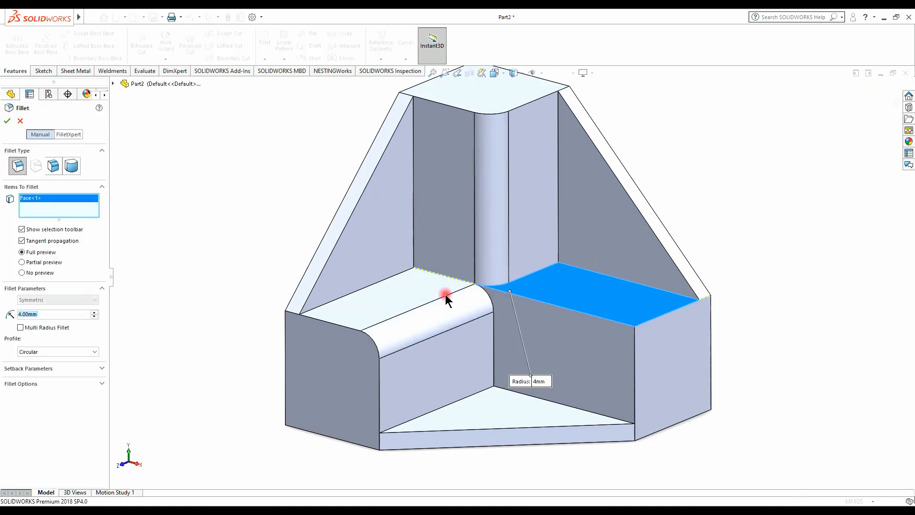
{"action": "left_click", "coordinate": [521, 296]}
{"action": "left_click", "coordinate": [520, 297]}
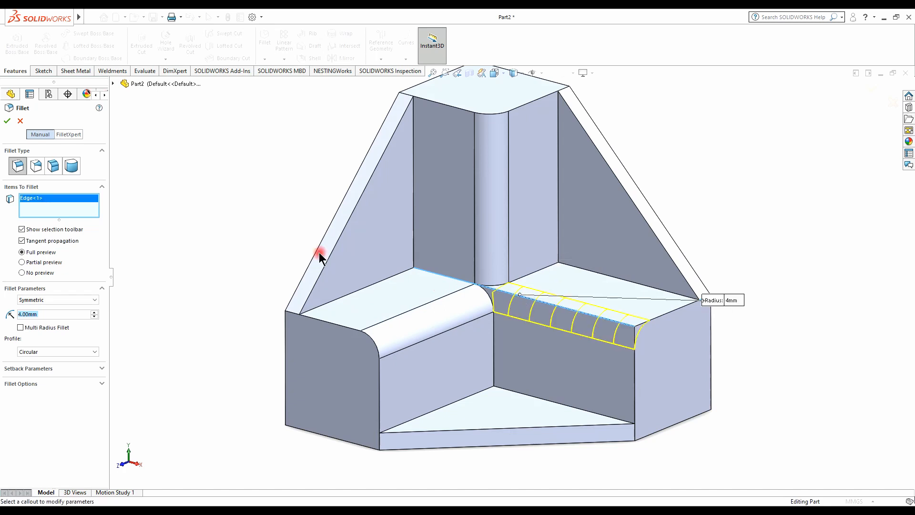
{"action": "left_click", "coordinate": [7, 122]}
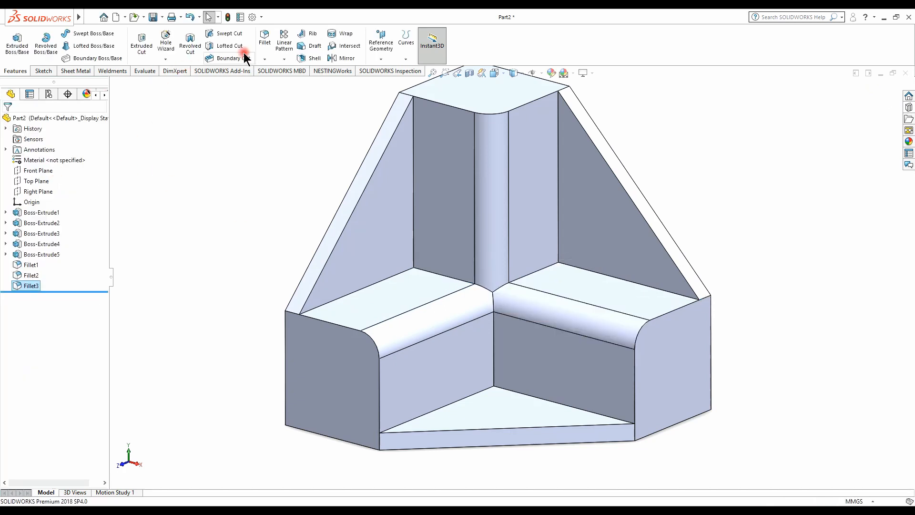
Step: Fillet the two edges where the post meets the arms and the vertical edge between the arms with a 4 mm radius
{"action": "key", "text": "Return"}
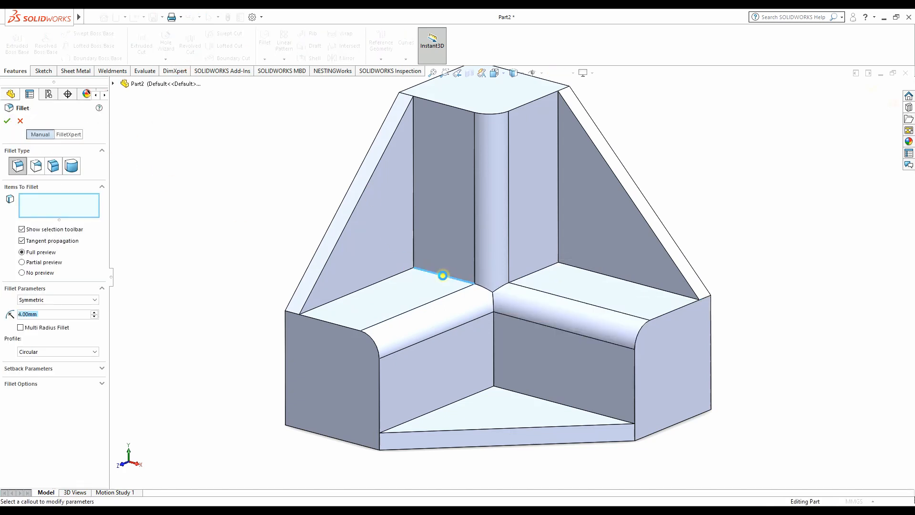
{"action": "left_click", "coordinate": [443, 276]}
{"action": "left_click", "coordinate": [515, 280]}
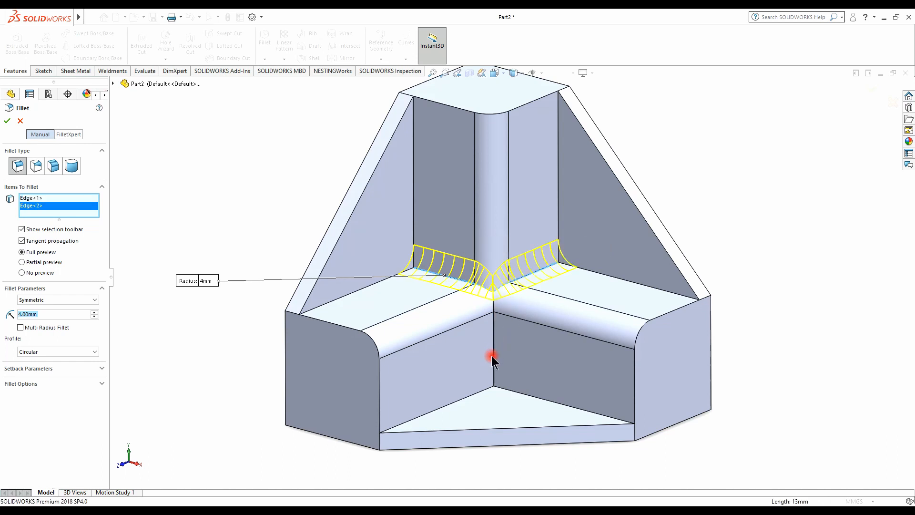
{"action": "left_click", "coordinate": [493, 359]}
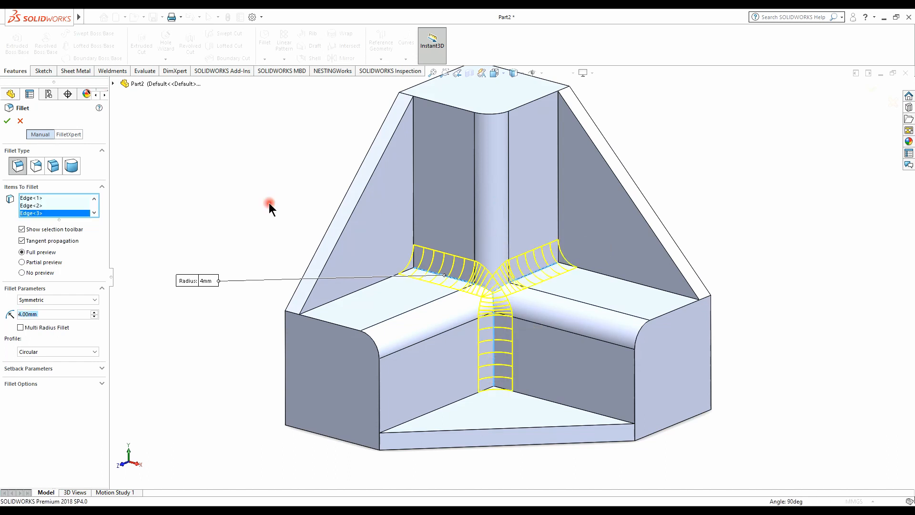
{"action": "left_click", "coordinate": [7, 120]}
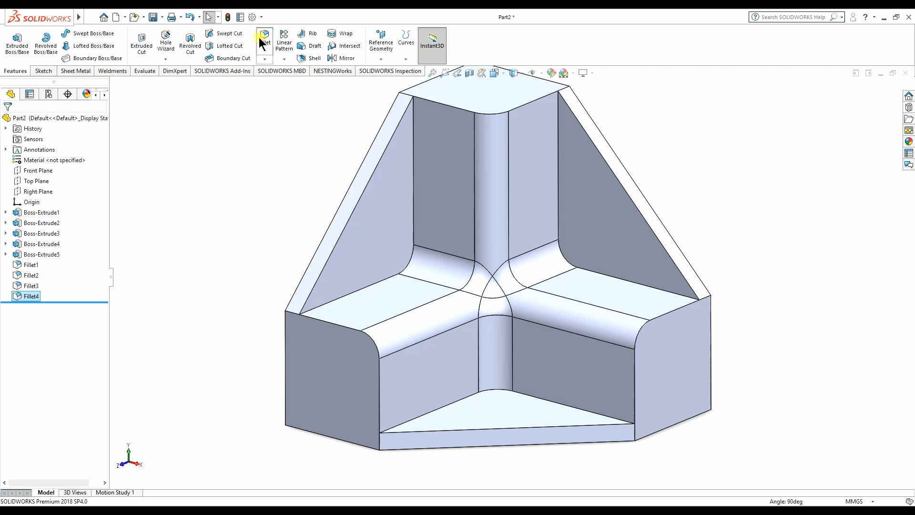
Step: Fillet the inner edges where the three triangular webs meet the post and arms with a 4 mm radius
{"action": "left_click", "coordinate": [414, 190]}
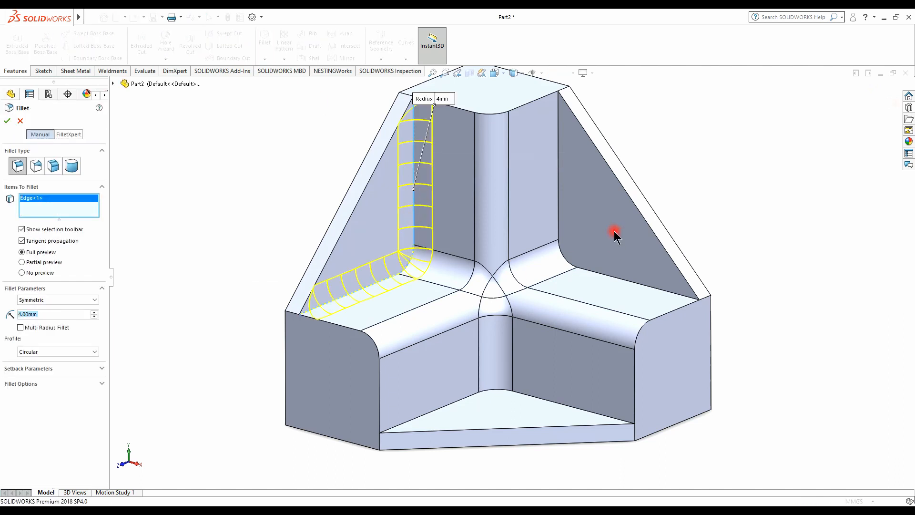
{"action": "left_click", "coordinate": [559, 212]}
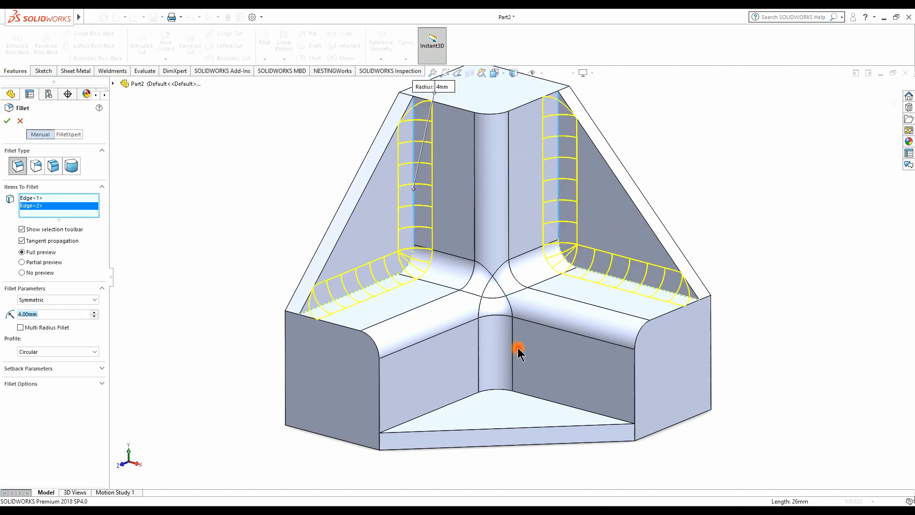
{"action": "left_click", "coordinate": [487, 389]}
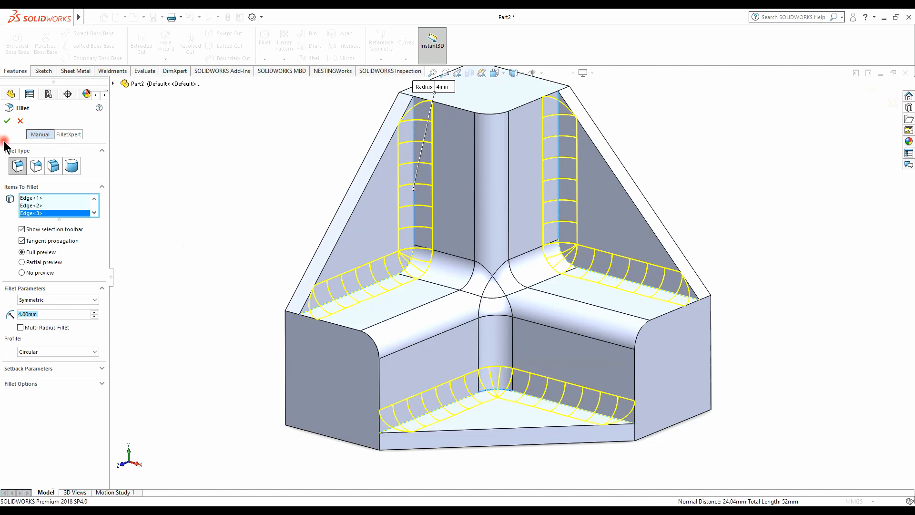
{"action": "left_click", "coordinate": [7, 120]}
Step: Sketch a closed triangle on the post's top face, with 20 mm legs along its outer edges and a diagonal across the square
{"action": "middle_click_drag", "start_coordinate": [582, 235], "coordinate": [438, 131]}
{"action": "left_click", "coordinate": [451, 124]}
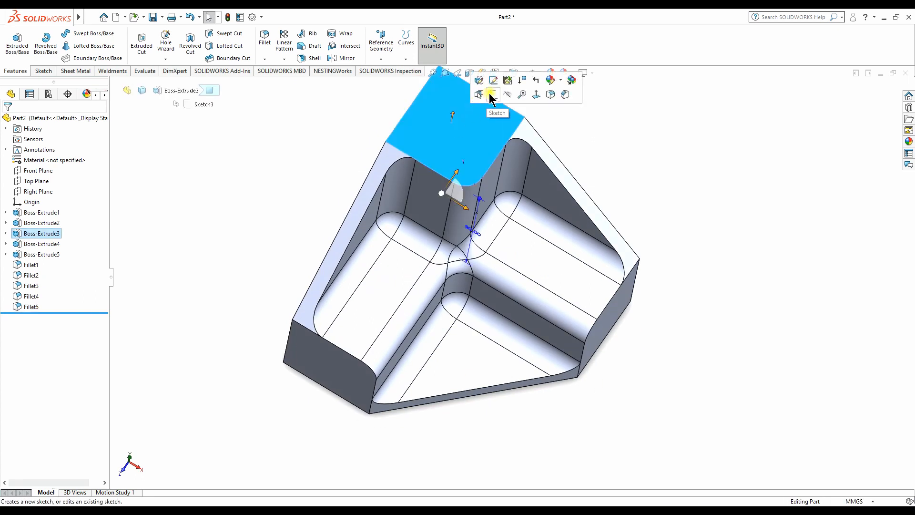
{"action": "left_click", "coordinate": [491, 95]}
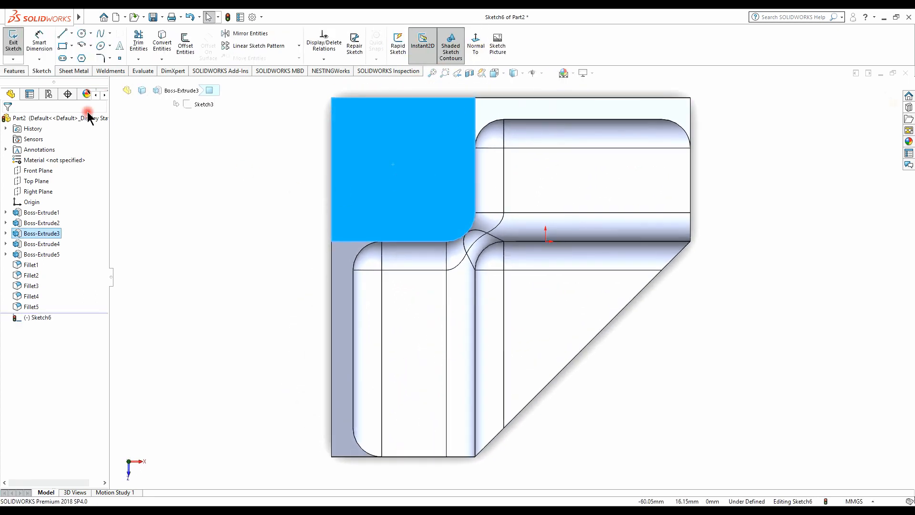
{"action": "left_click", "coordinate": [63, 34]}
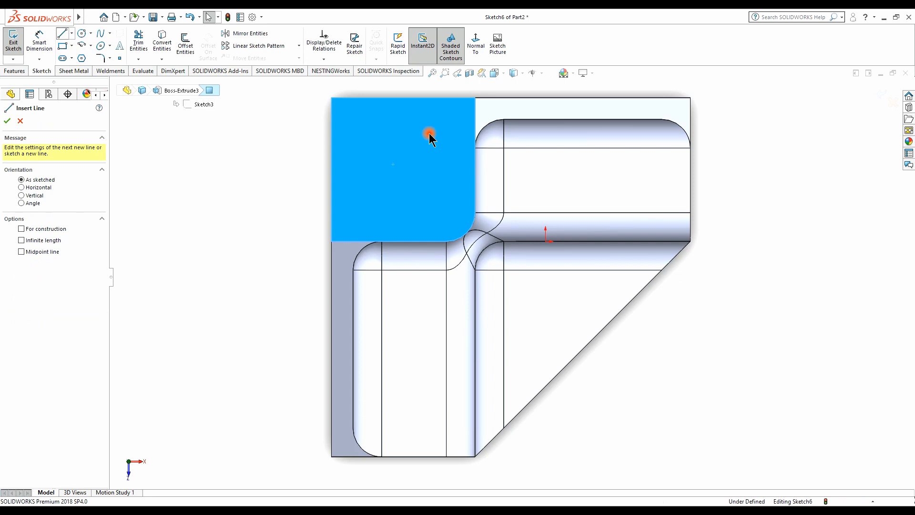
{"action": "left_click", "coordinate": [475, 99]}
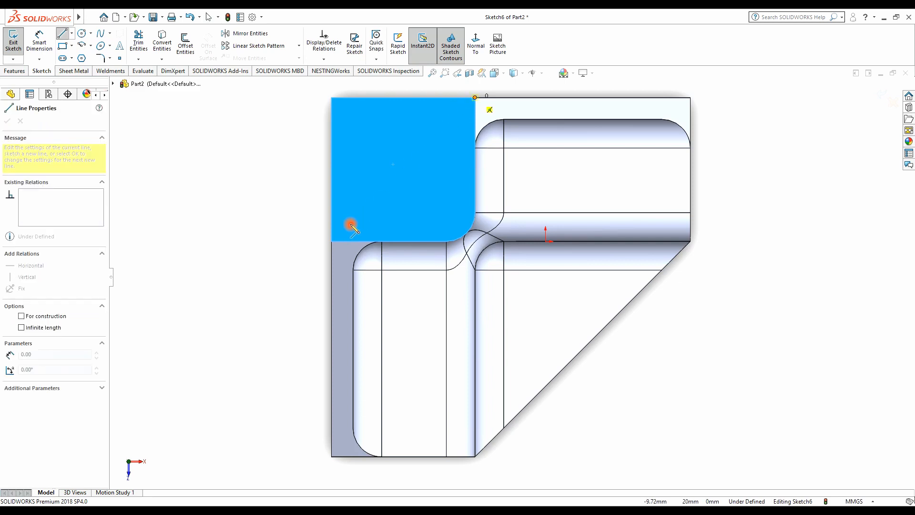
{"action": "left_click", "coordinate": [332, 242]}
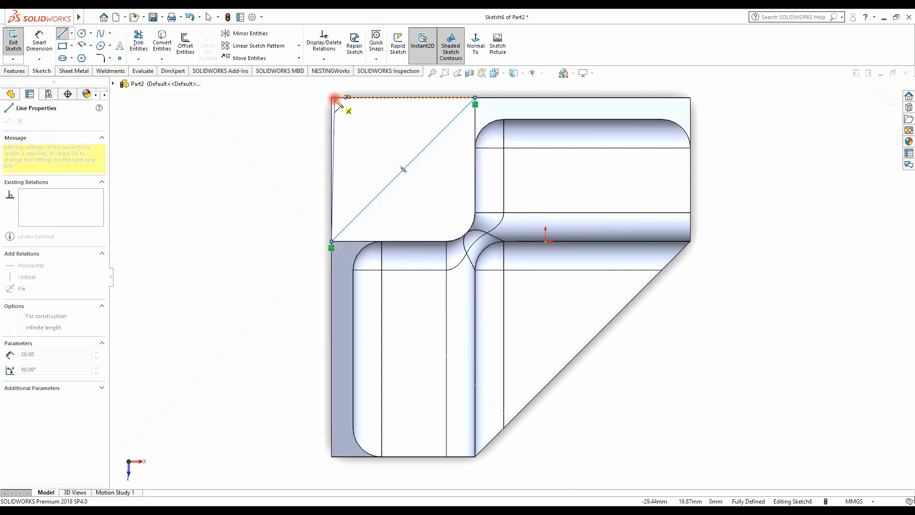
{"action": "left_click", "coordinate": [332, 98]}
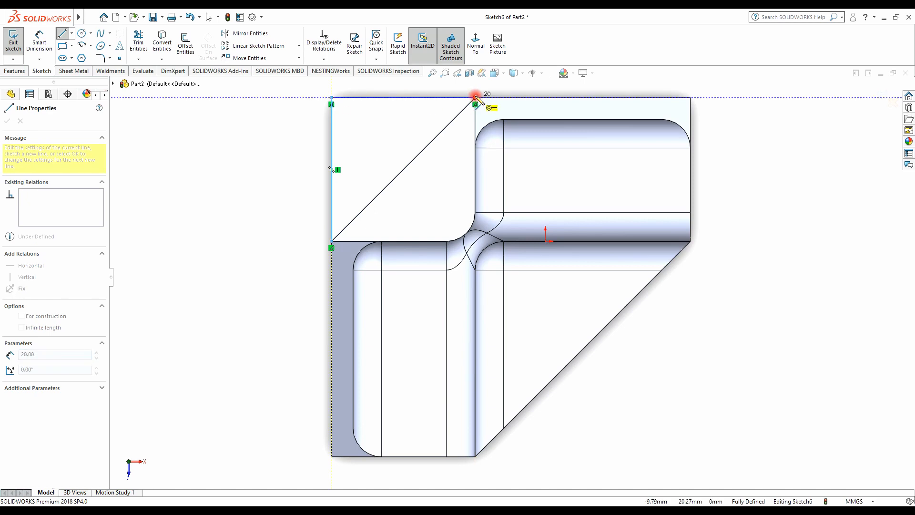
{"action": "left_click", "coordinate": [476, 98]}
Step: Cut the triangle profile through all of the part to remove its outer corner
{"action": "middle_click_drag", "start_coordinate": [286, 200], "coordinate": [451, 241]}
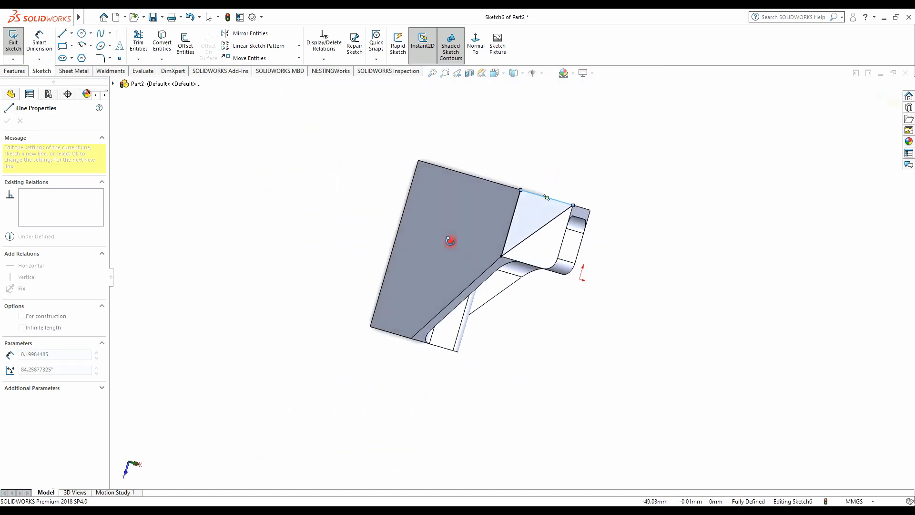
{"action": "left_click", "coordinate": [14, 71]}
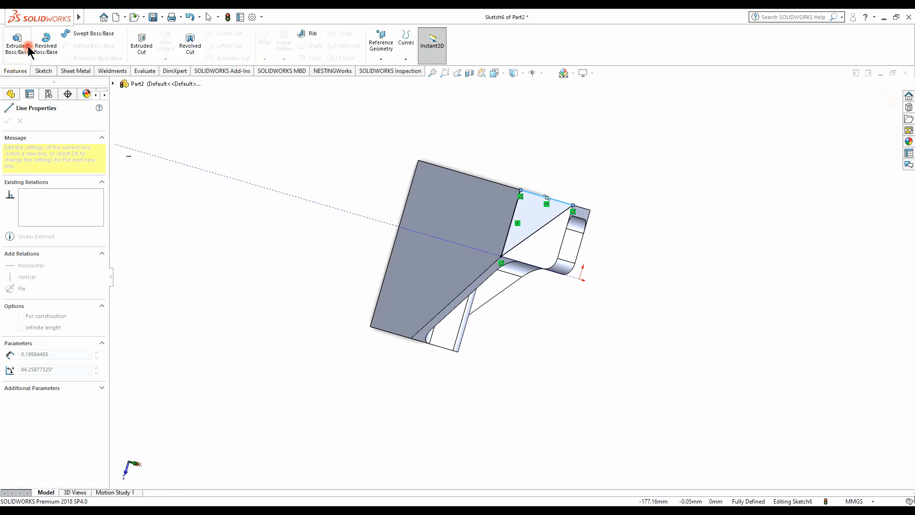
{"action": "left_click", "coordinate": [128, 47]}
{"action": "middle_click_drag", "start_coordinate": [328, 233], "coordinate": [367, 223]}
{"action": "left_click", "coordinate": [85, 178]}
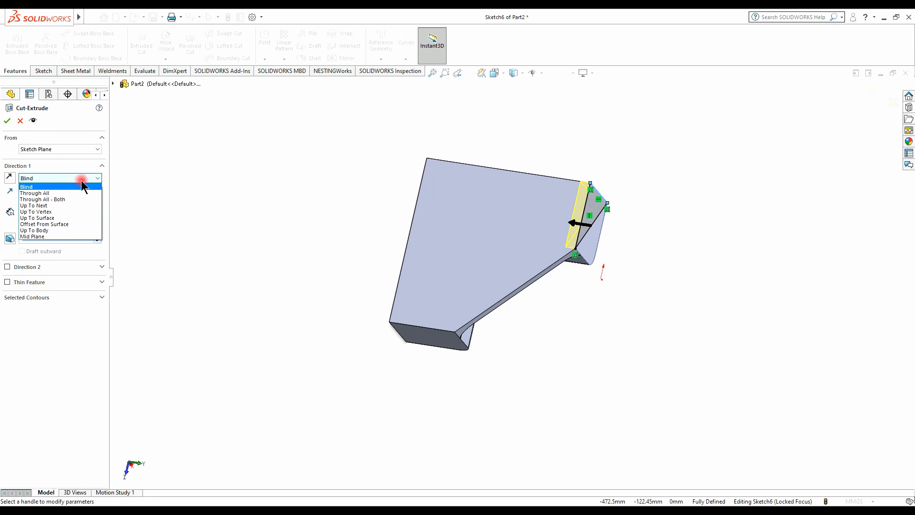
{"action": "left_click", "coordinate": [52, 193]}
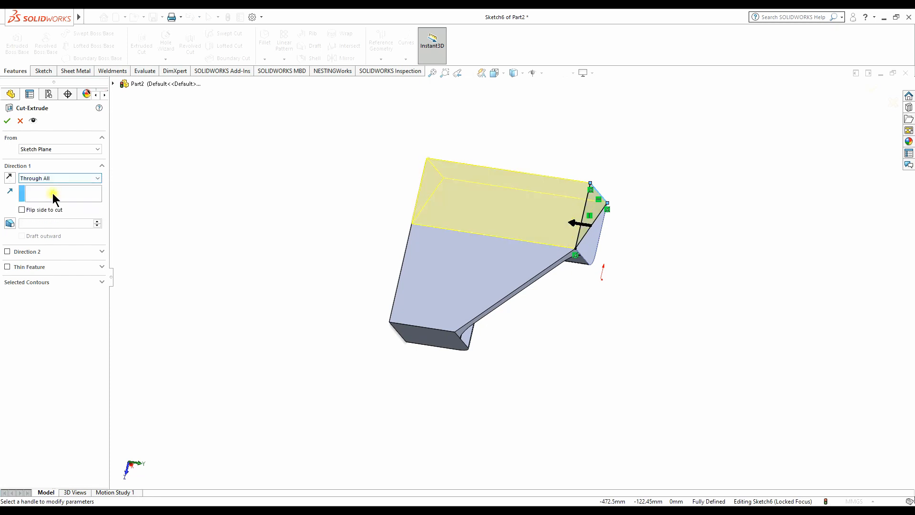
{"action": "left_click", "coordinate": [7, 120]}
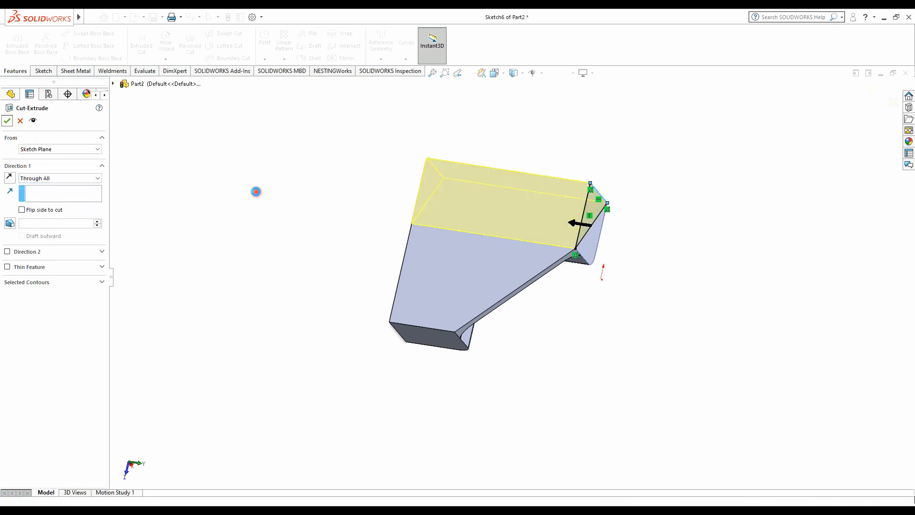
{"action": "middle_click_drag", "start_coordinate": [284, 201], "coordinate": [456, 241]}
{"action": "mouse_move", "coordinate": [519, 239]}
{"action": "middle_mouse_down"}
{"action": "mouse_move", "coordinate": [556, 191]}
{"action": "mouse_move", "coordinate": [472, 286]}
{"action": "mouse_move", "coordinate": [579, 316]}
{"action": "mouse_move", "coordinate": [639, 262]}
{"action": "mouse_move", "coordinate": [640, 270]}
{"action": "middle_mouse_up"}
Step: Switch to Notepad and write the note "LETS SAVE AS A FORMING TOOL"
{"action": "key", "text": "alt+Tab"}
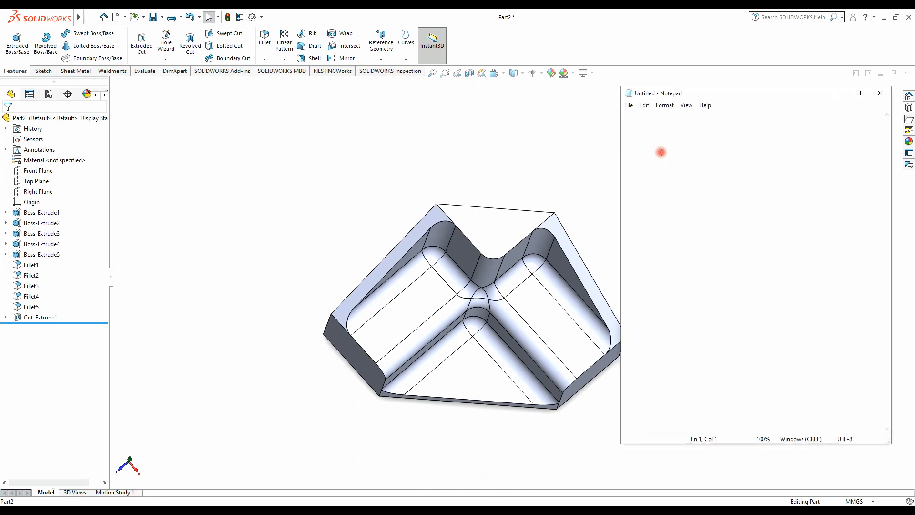
{"action": "type", "text": "LETS "}
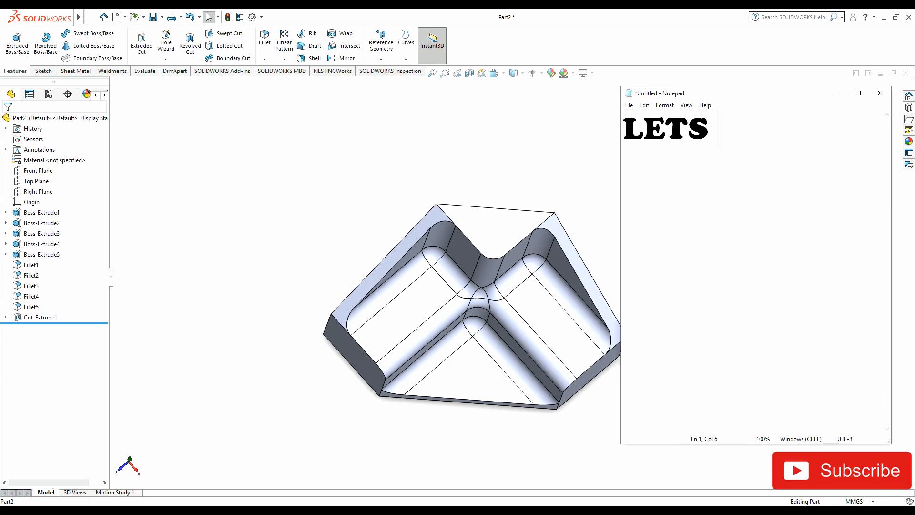
{"action": "type", "text": "SAVE AS "}
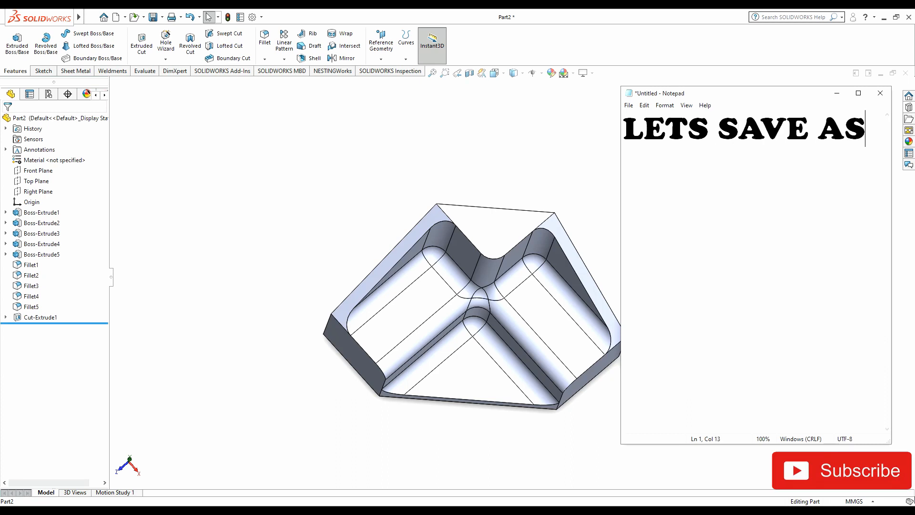
{"action": "type", "text": "A FORMING "}
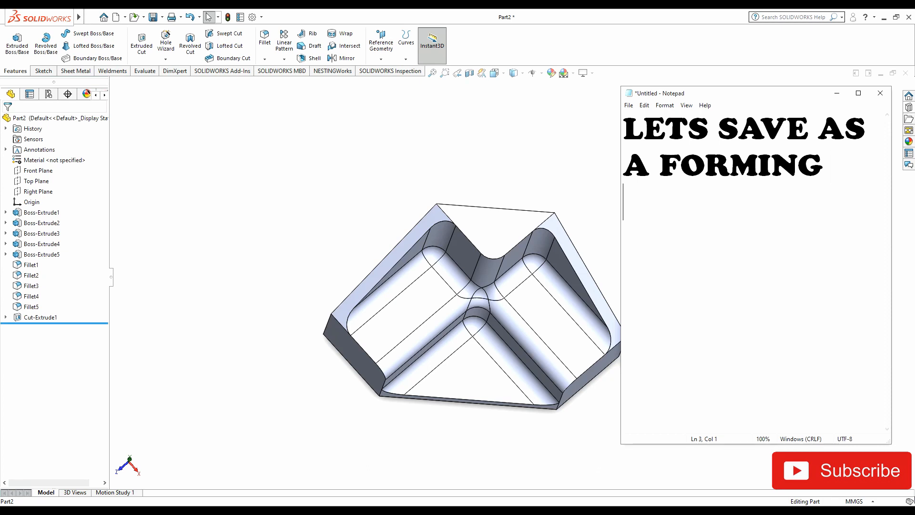
{"action": "type", "text": "TOOL"}
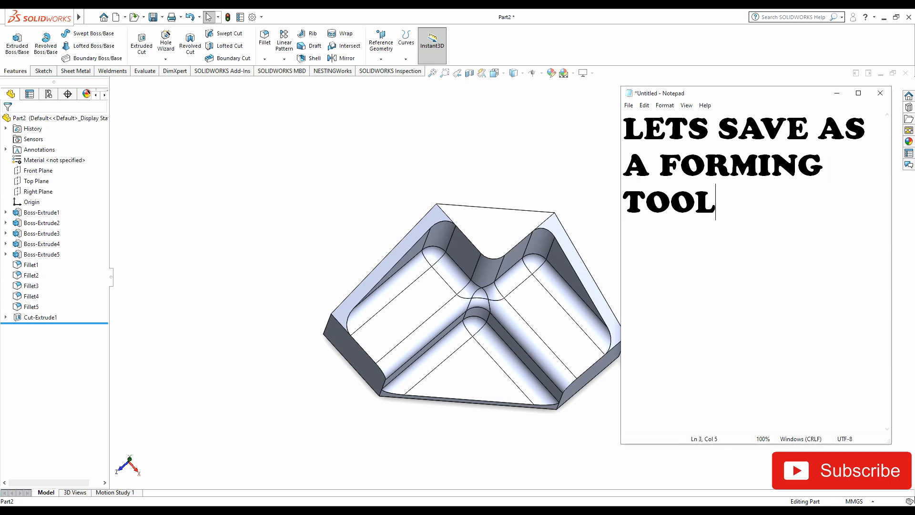
Step: Return to SOLIDWORKS and start the sheet metal Forming Tool command on the part
{"action": "left_click", "coordinate": [372, 162]}
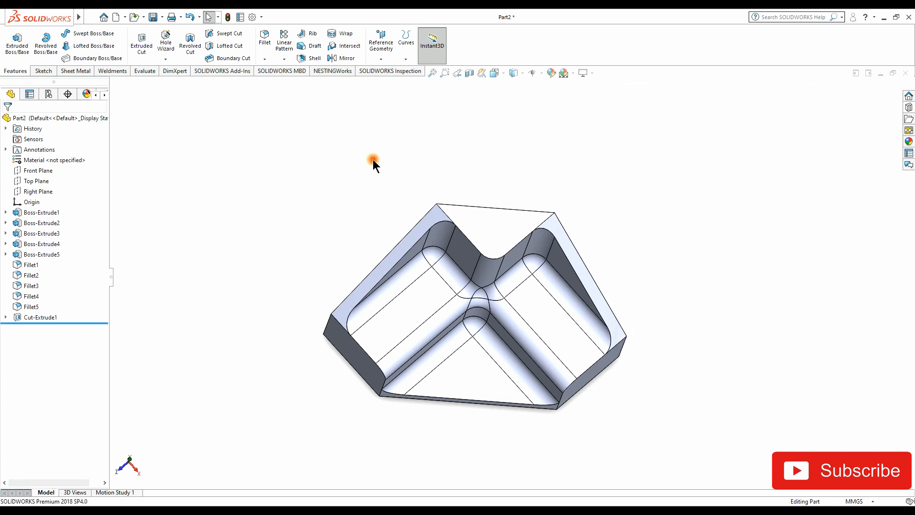
{"action": "middle_click_drag", "start_coordinate": [371, 161], "coordinate": [489, 243]}
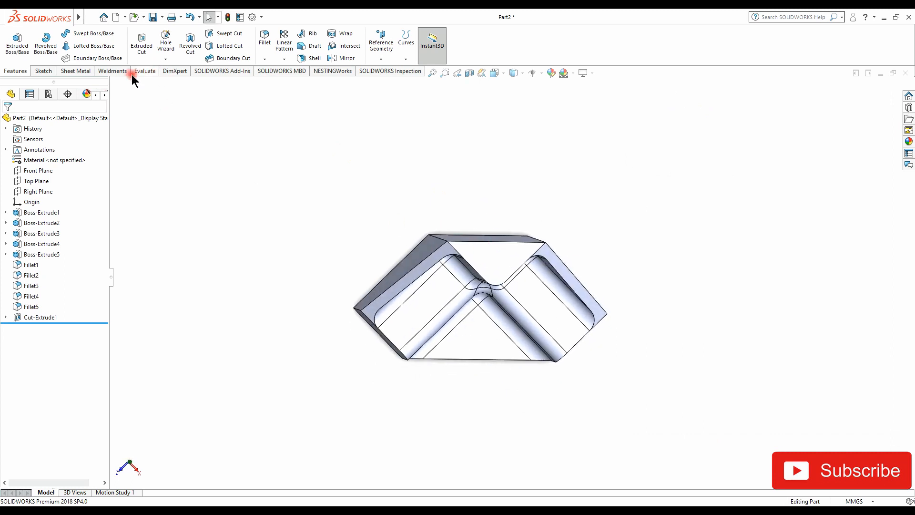
{"action": "left_click", "coordinate": [79, 71]}
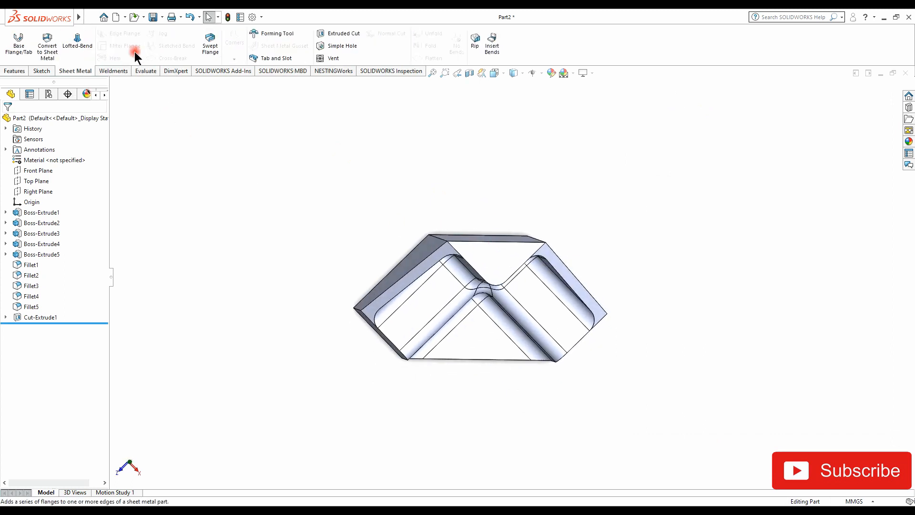
{"action": "left_click", "coordinate": [262, 36]}
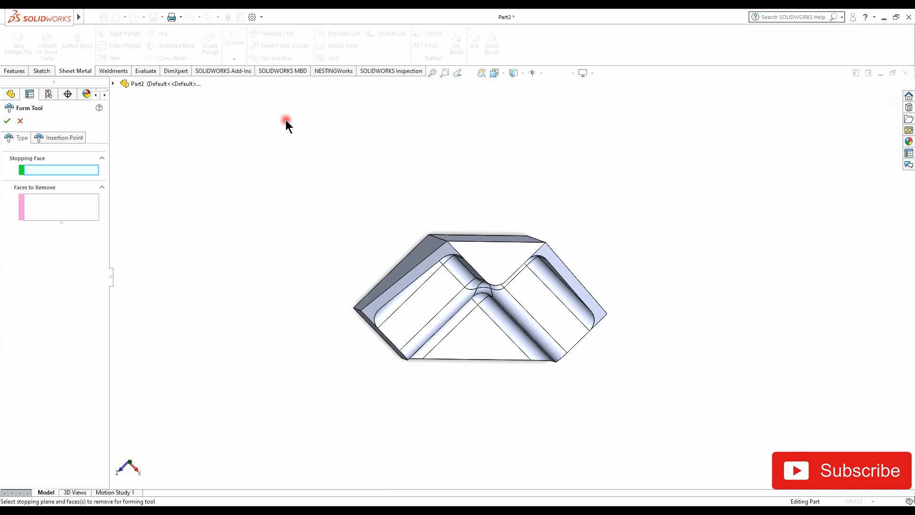
{"action": "scroll", "coordinate": [574, 305], "scroll_direction": "down", "scroll_amount": 2}
{"action": "scroll", "coordinate": [533, 300], "scroll_direction": "down", "scroll_amount": 2}
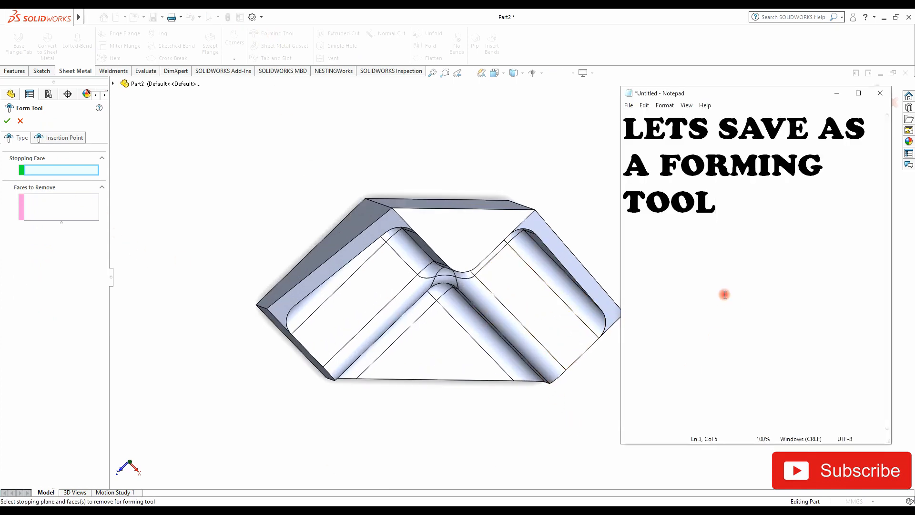
Step: In Notepad, replace the note's text with "1. SELECT THE STOPPING FACE"
{"action": "key", "text": "ctrl+a"}
{"action": "key", "text": "Delete"}
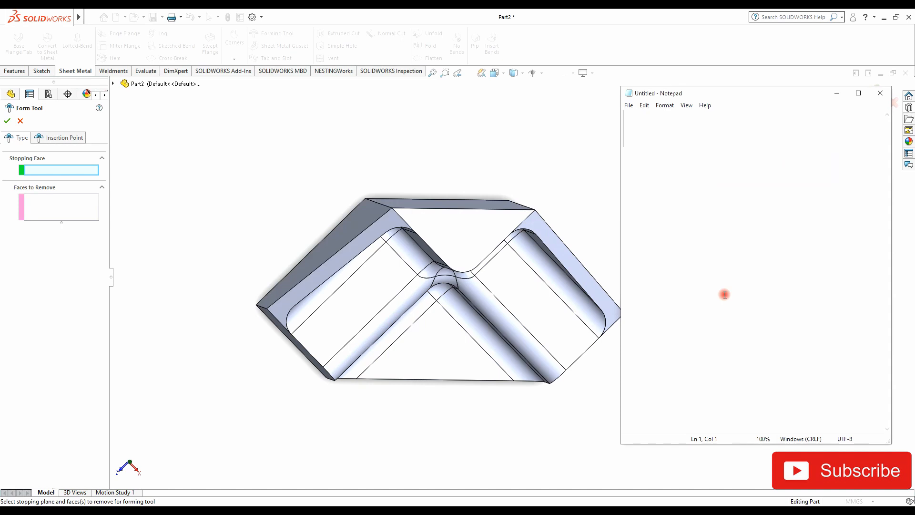
{"action": "type", "text": "1. SEL"}
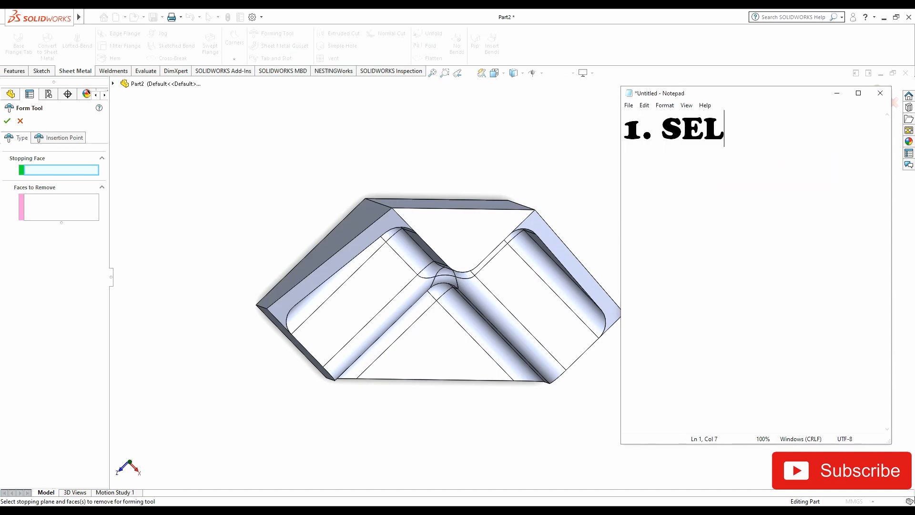
{"action": "type", "text": "ECT"}
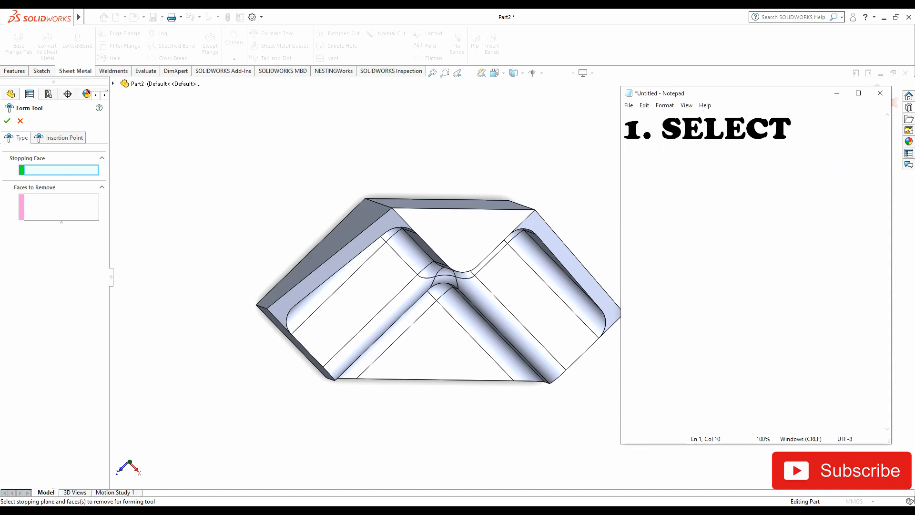
{"action": "type", "text": " THE "}
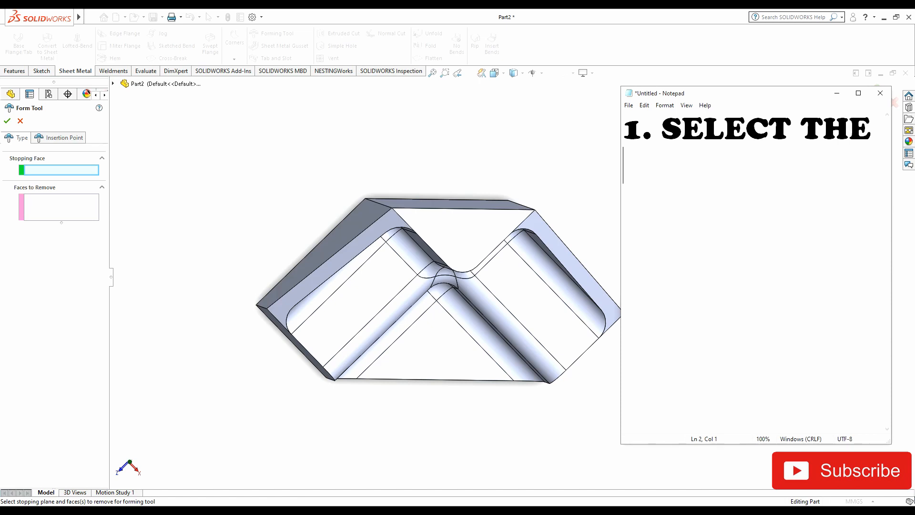
{"action": "type", "text": "STOPPING "}
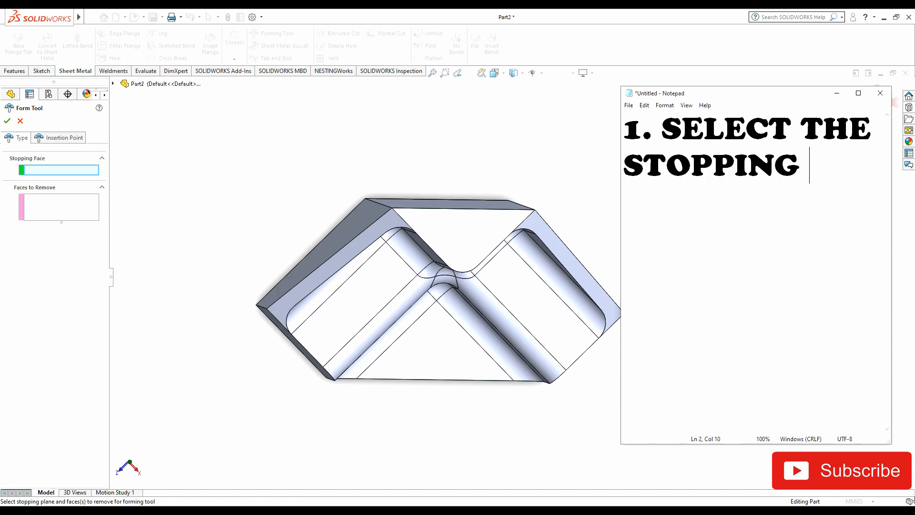
{"action": "type", "text": "FACE"}
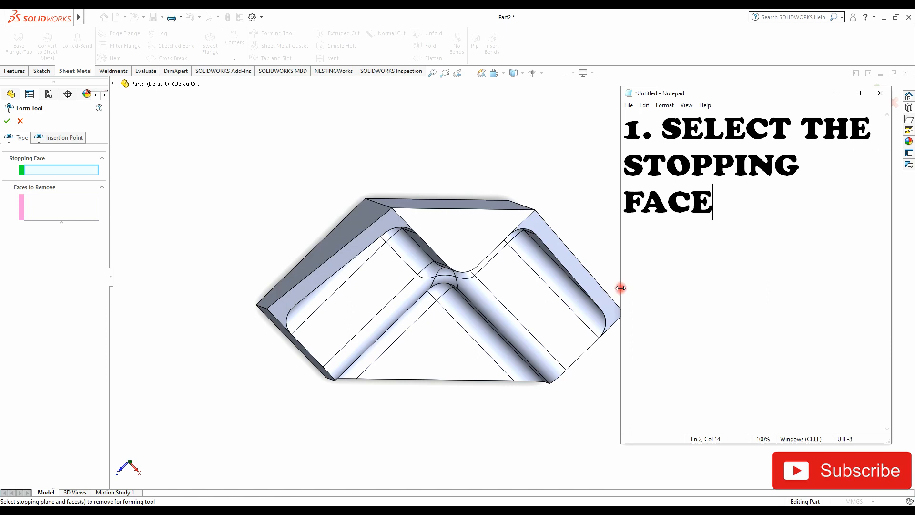
Step: Back in SOLIDWORKS, set the flat diagonal face left by the corner cut as the forming tool's stopping face
{"action": "left_click", "coordinate": [304, 168]}
{"action": "left_click", "coordinate": [98, 170]}
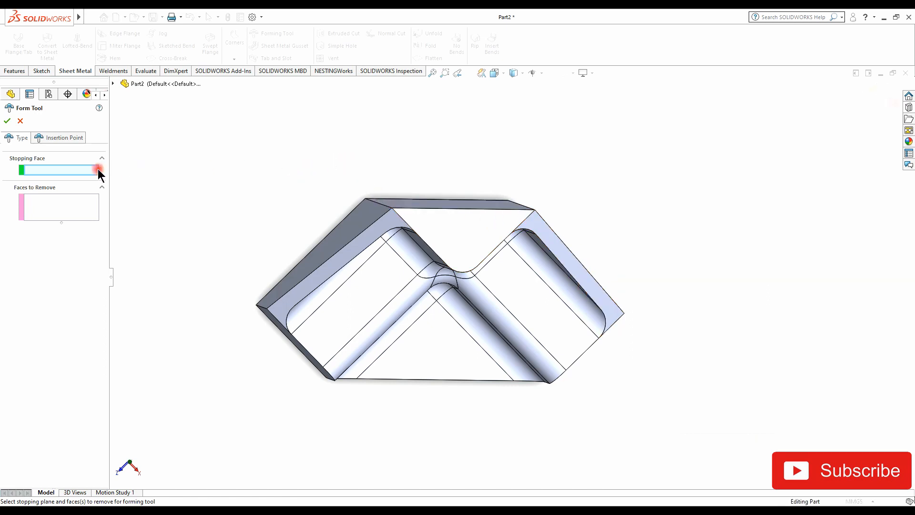
{"action": "middle_click_drag", "start_coordinate": [467, 239], "coordinate": [470, 260]}
{"action": "left_click", "coordinate": [458, 245]}
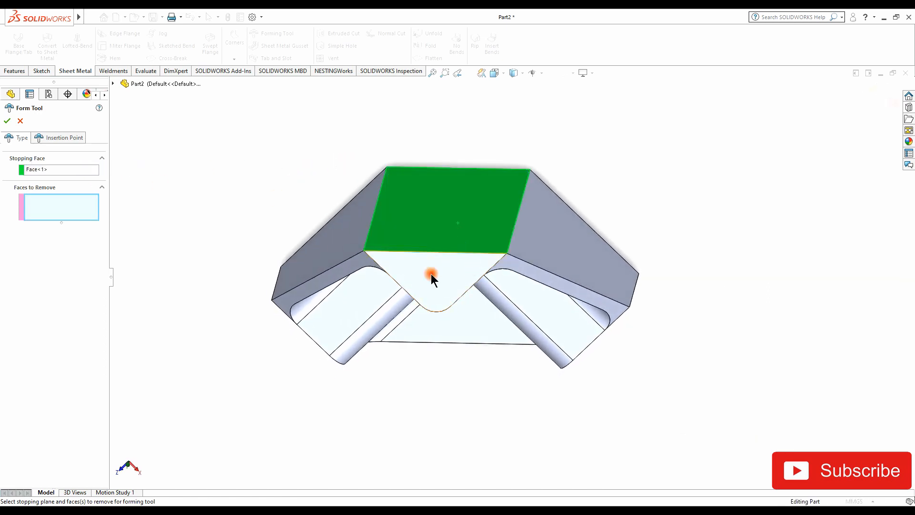
{"action": "middle_click_drag", "start_coordinate": [376, 289], "coordinate": [408, 365]}
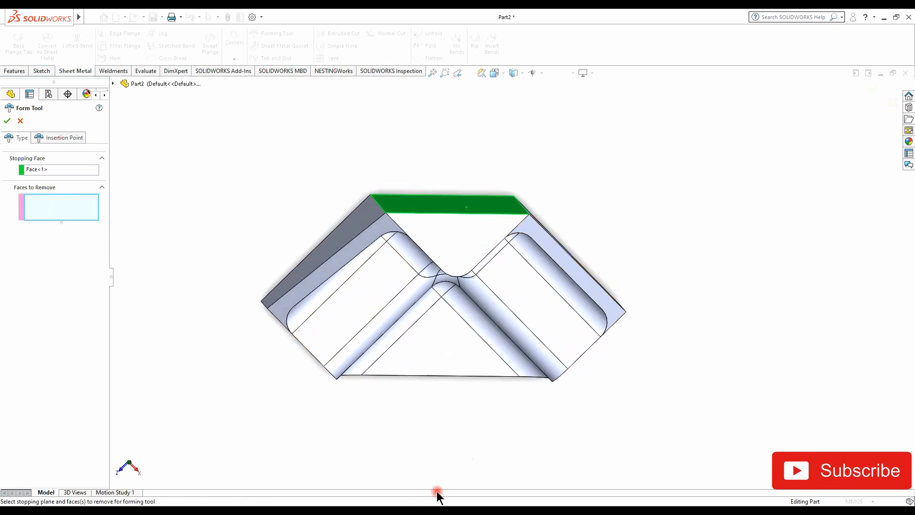
Step: In Notepad, add the line "2. SELECT FACES TO BE REMOVED" below the first instruction of the note
{"action": "left_click", "coordinate": [333, 511]}
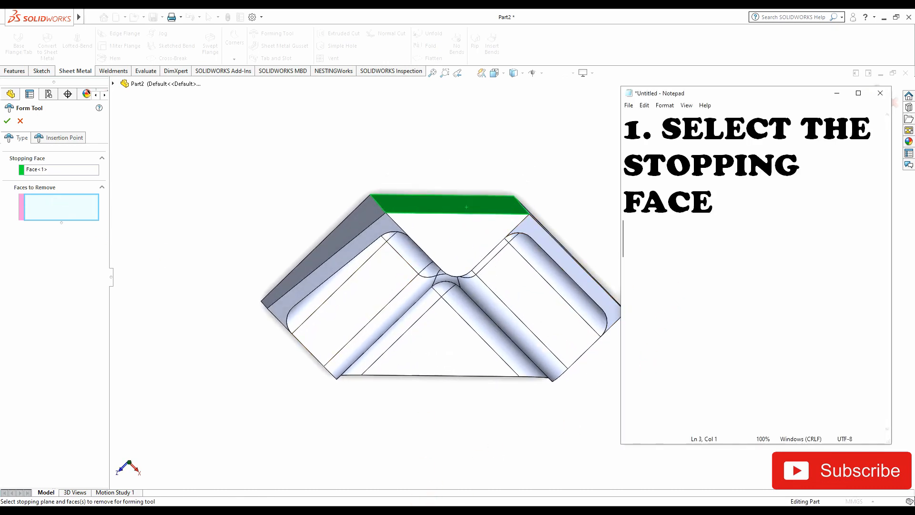
{"action": "type", "text": "2. SELE"}
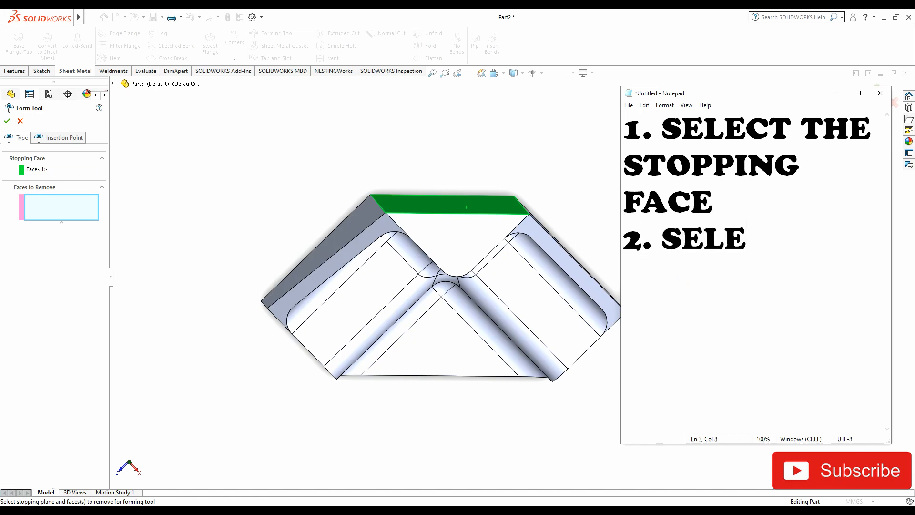
{"action": "type", "text": "CT FACE"}
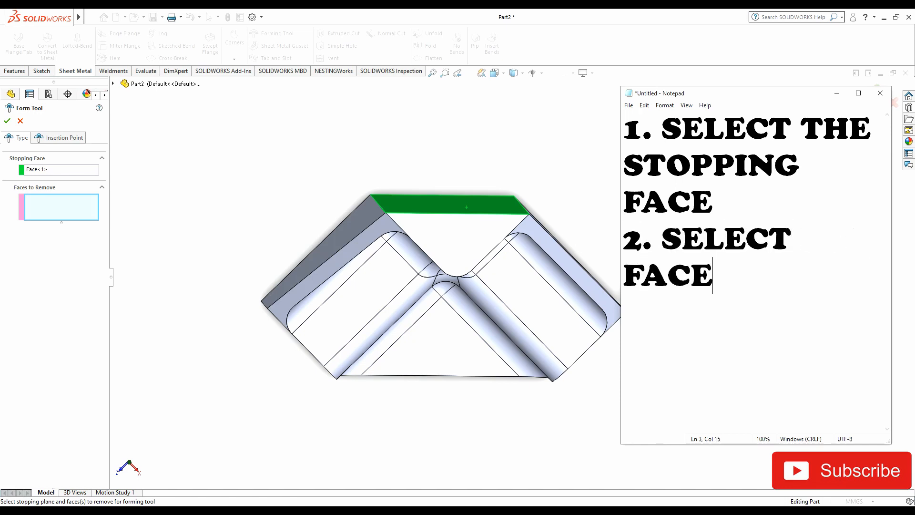
{"action": "type", "text": "S TO BE"}
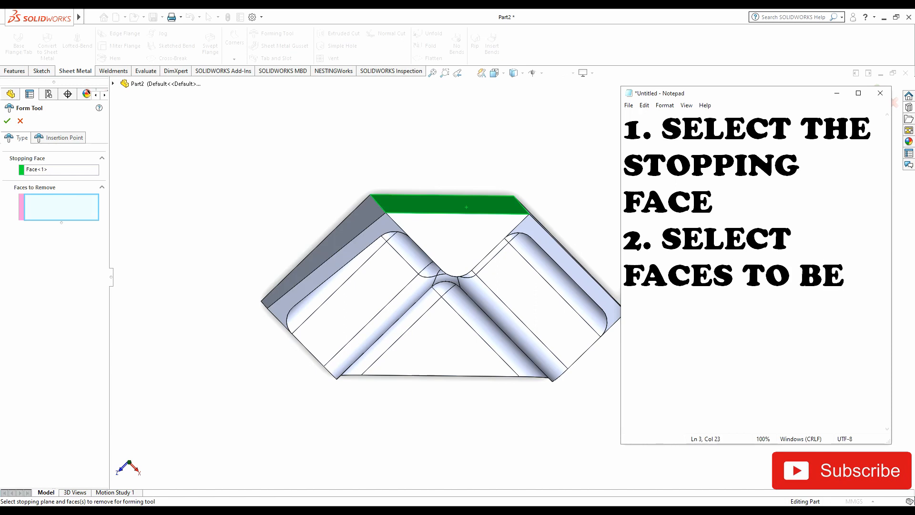
{"action": "key", "text": "Return"}
{"action": "type", "text": "REMOVED"}
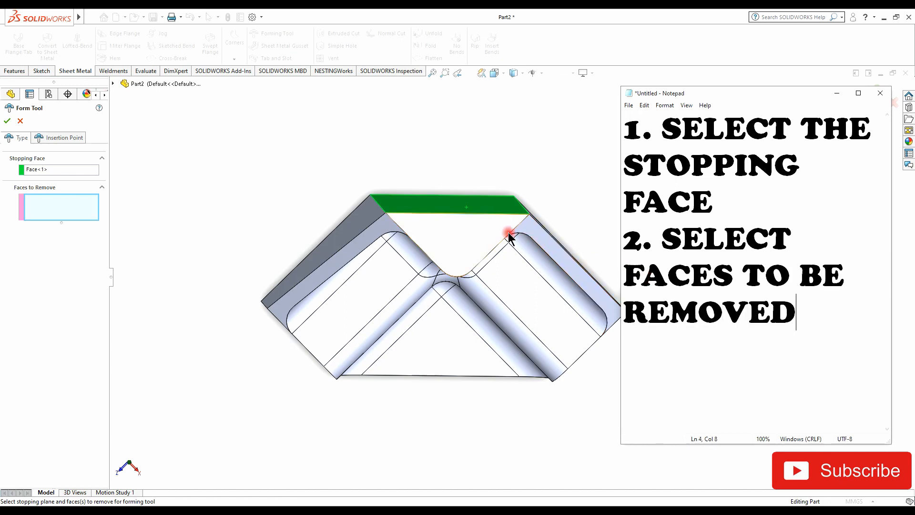
Step: Back in SOLIDWORKS, mark the large outer side faces, one arm's end face and the adjoining rim face as faces to remove
{"action": "left_click", "coordinate": [421, 154]}
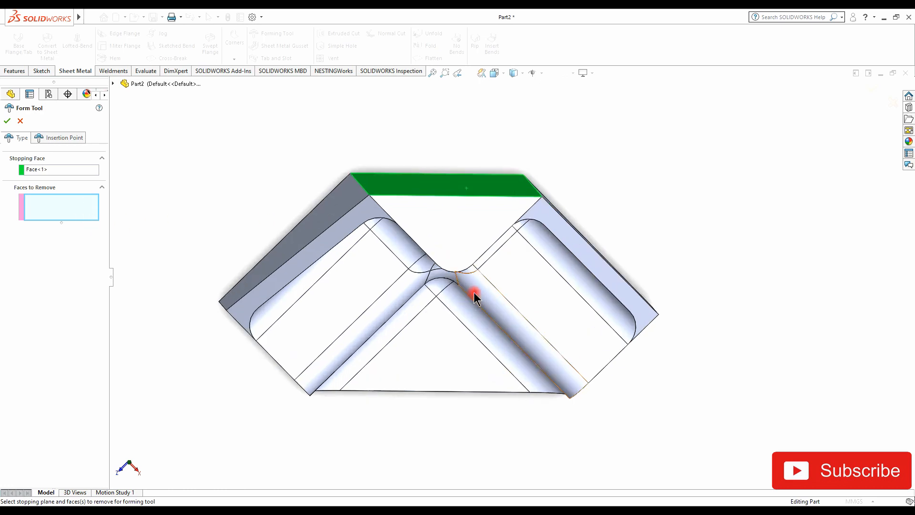
{"action": "middle_click_drag", "start_coordinate": [473, 293], "coordinate": [682, 261]}
{"action": "left_click", "coordinate": [540, 282]}
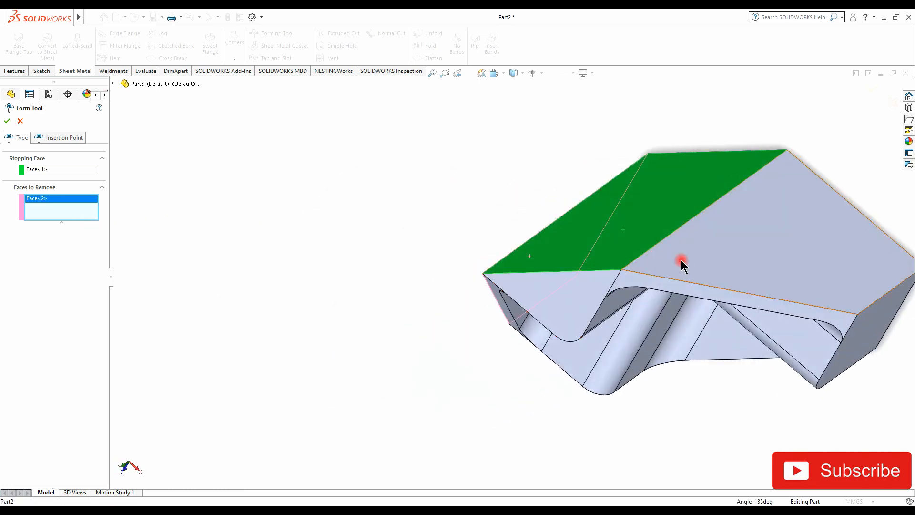
{"action": "left_click", "coordinate": [793, 288]}
{"action": "middle_click_drag", "start_coordinate": [793, 288], "coordinate": [802, 253]}
{"action": "left_click", "coordinate": [811, 362]}
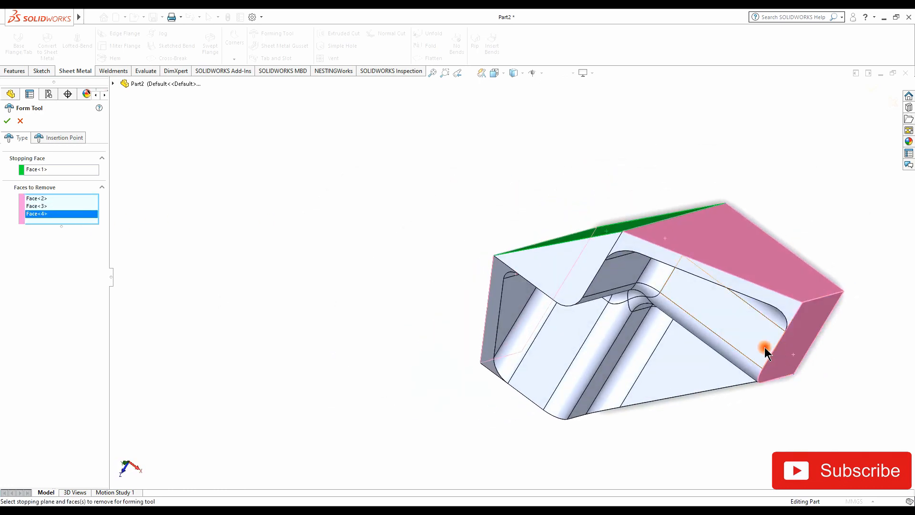
{"action": "middle_click_drag", "start_coordinate": [764, 348], "coordinate": [745, 305]}
{"action": "left_click", "coordinate": [725, 288]}
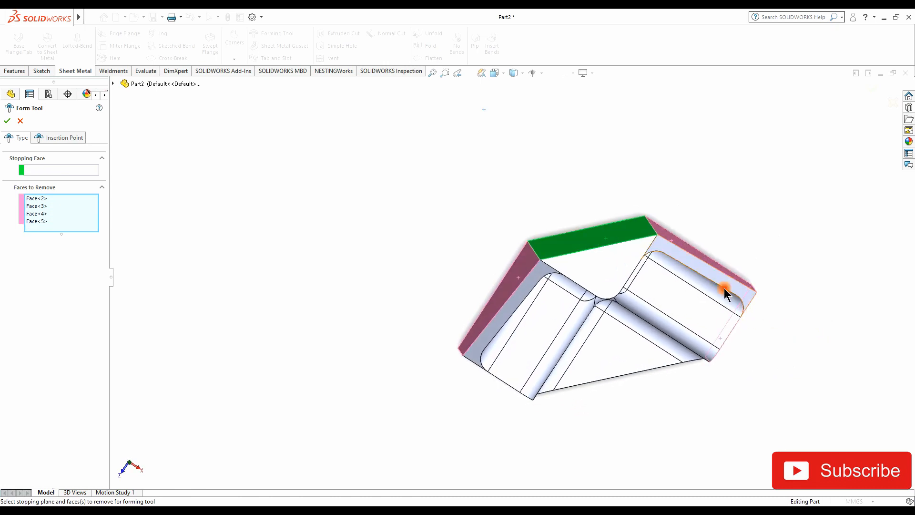
Step: Add the remaining outer rim, underside and arm end faces to the forming tool's faces to remove
{"action": "left_click", "coordinate": [508, 305]}
{"action": "middle_click_drag", "start_coordinate": [508, 306], "coordinate": [480, 363]}
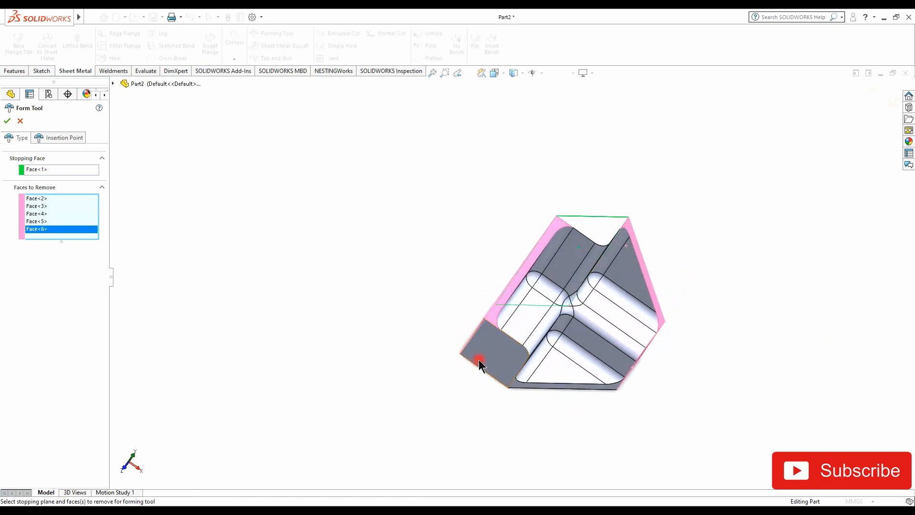
{"action": "left_click", "coordinate": [497, 377]}
{"action": "left_click", "coordinate": [532, 388]}
{"action": "middle_click_drag", "start_coordinate": [542, 387], "coordinate": [569, 367]}
{"action": "left_click", "coordinate": [618, 366]}
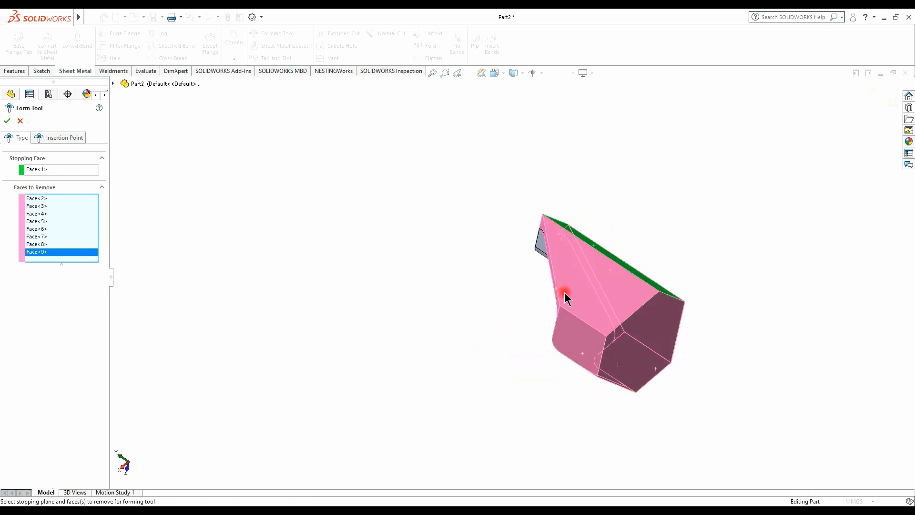
Step: Create the forming tool from the chosen stopping face and faces to remove
{"action": "middle_click_drag", "start_coordinate": [566, 294], "coordinate": [715, 394]}
{"action": "scroll", "coordinate": [710, 370], "scroll_direction": "down", "scroll_amount": 3}
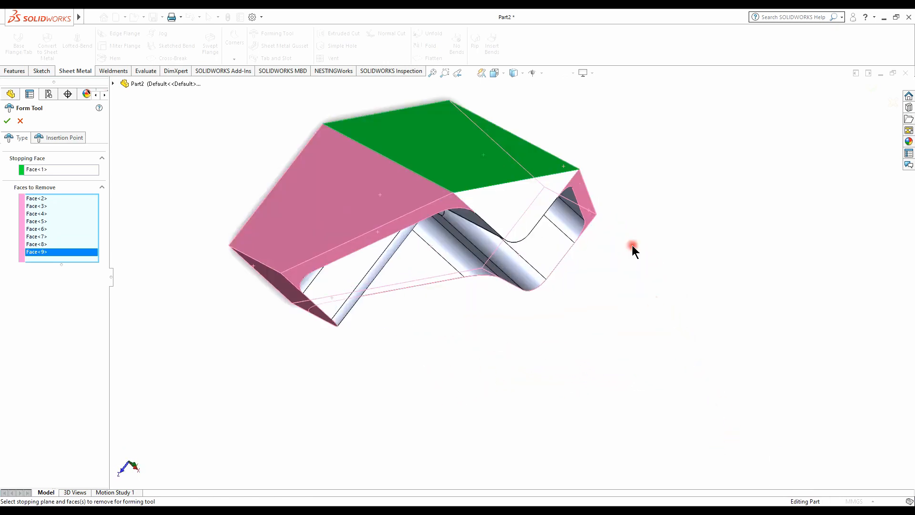
{"action": "scroll", "coordinate": [476, 147], "scroll_direction": "up", "scroll_amount": 1}
{"action": "scroll", "coordinate": [476, 150], "scroll_direction": "down", "scroll_amount": 2}
{"action": "left_click", "coordinate": [5, 120]}
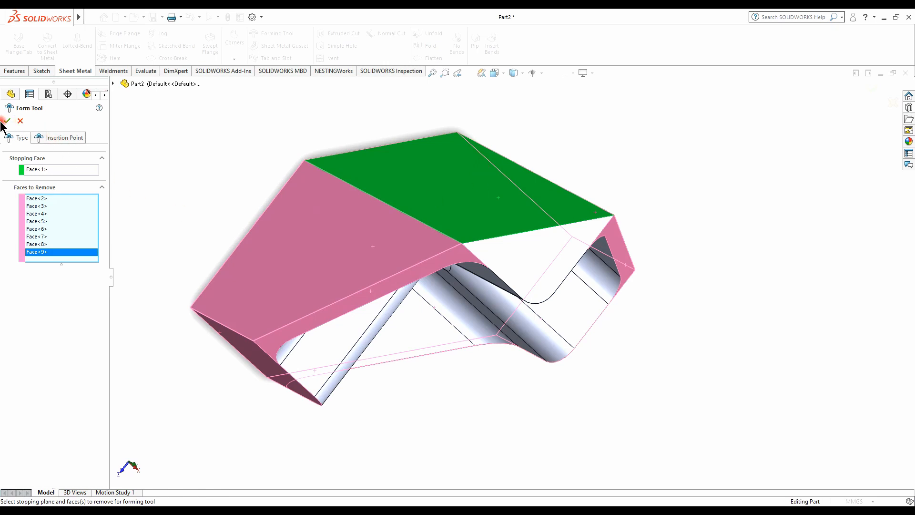
{"action": "middle_click_drag", "start_coordinate": [534, 431], "coordinate": [508, 299]}
{"action": "scroll", "coordinate": [508, 299], "scroll_direction": "up", "scroll_amount": 3}
{"action": "middle_click_drag", "start_coordinate": [451, 184], "coordinate": [693, 331]}
{"action": "left_click", "coordinate": [327, 213]}
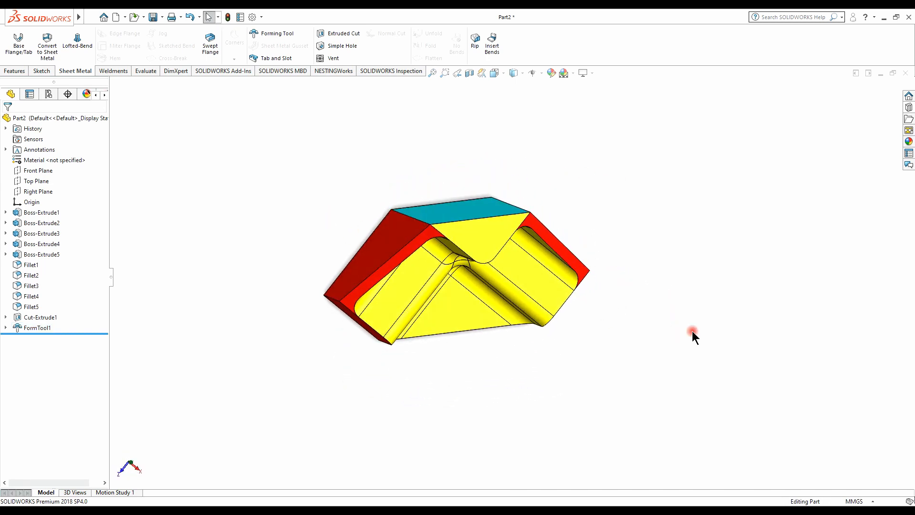
{"action": "scroll", "coordinate": [653, 277], "scroll_direction": "down", "scroll_amount": 1}
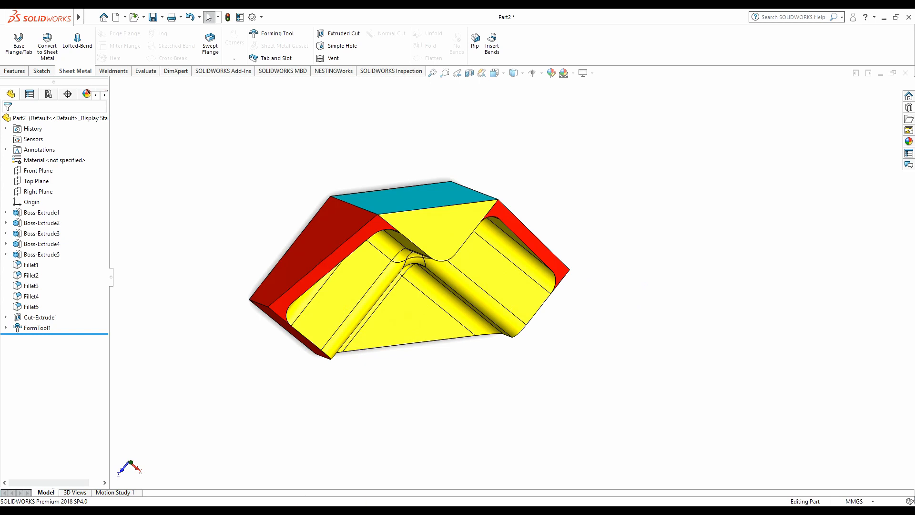
Step: In Notepad, replace the note's text with "SAVE AS A FORM TOOL"
{"action": "key", "text": "alt+Tab"}
{"action": "key", "text": "ctrl+a"}
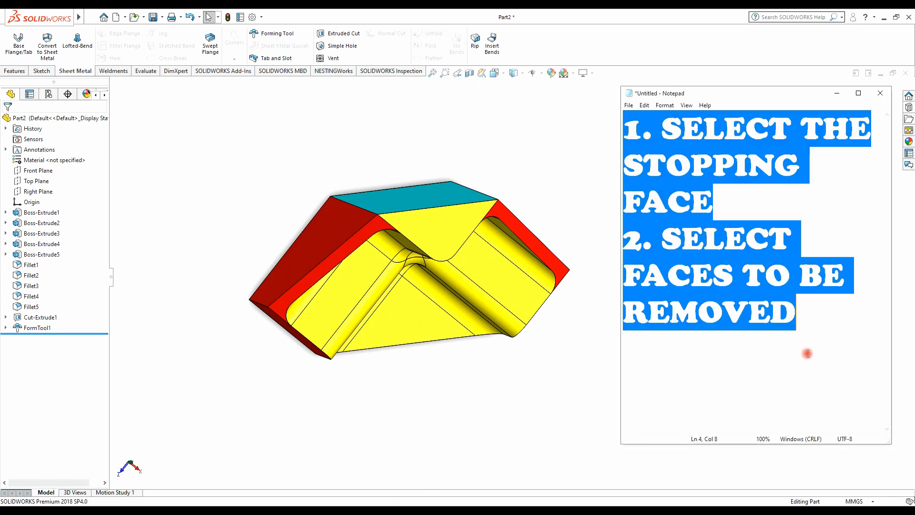
{"action": "key", "text": "BackSpace"}
{"action": "type", "text": "S"}
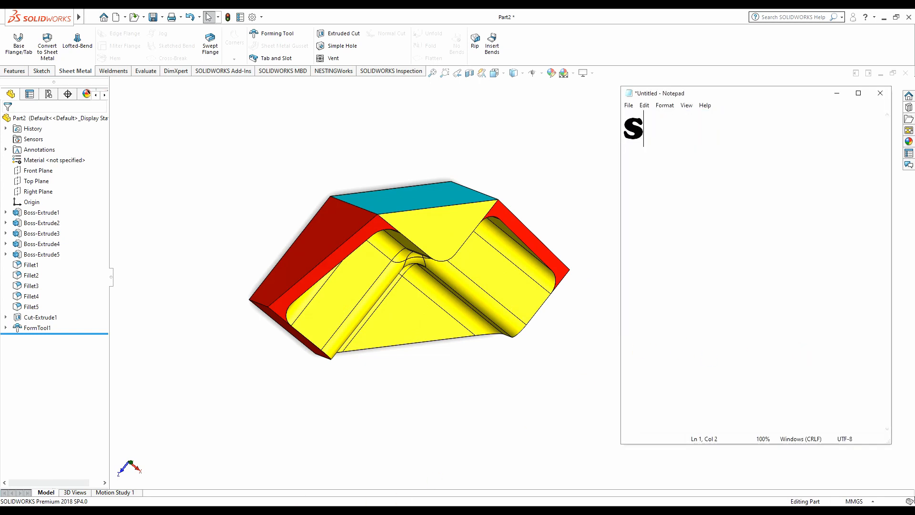
{"action": "key", "text": "BackSpace"}
{"action": "type", "text": "SAVE AS "}
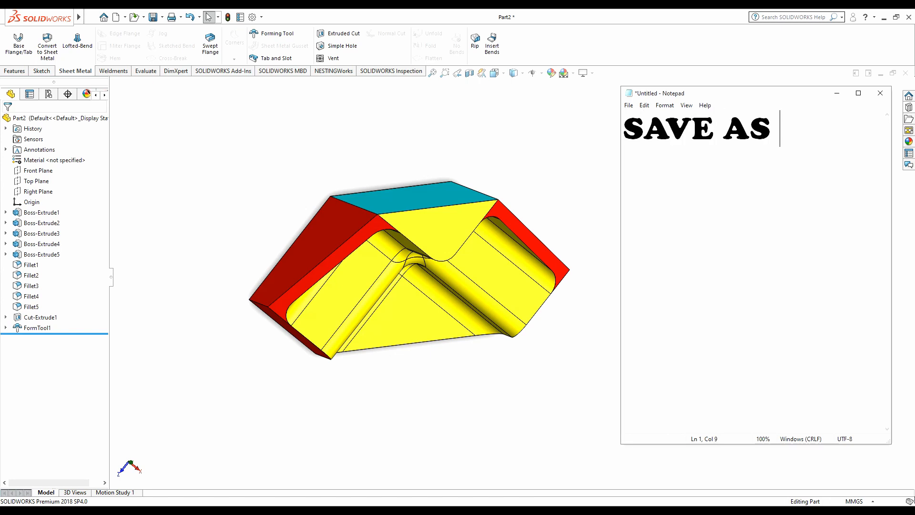
{"action": "type", "text": "A FORM"}
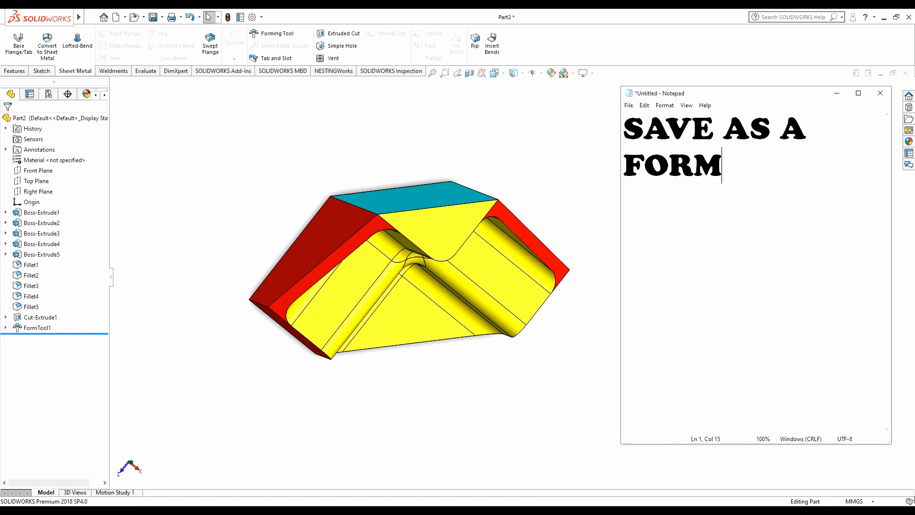
{"action": "type", "text": " TOOL"}
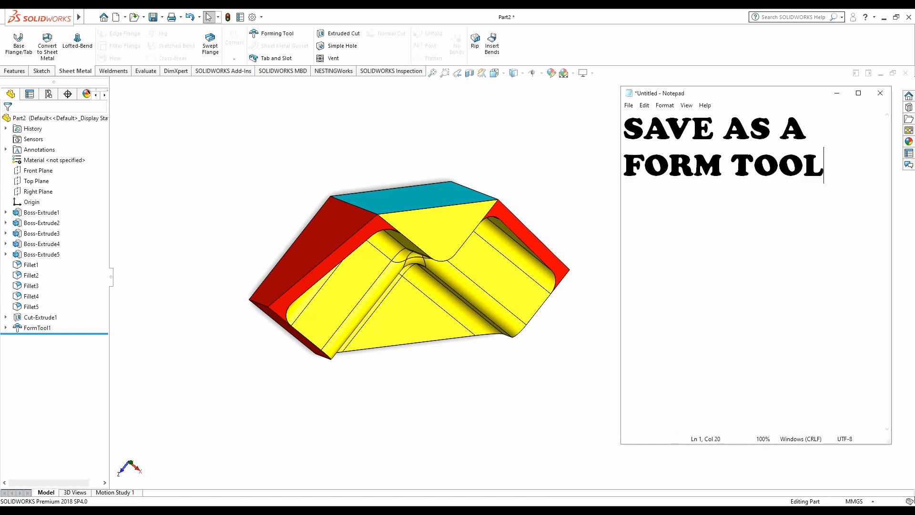
Step: Back in SOLIDWORKS, find the embosses folder under the Design Library's forming tools and open it in File Explorer
{"action": "left_click", "coordinate": [582, 196]}
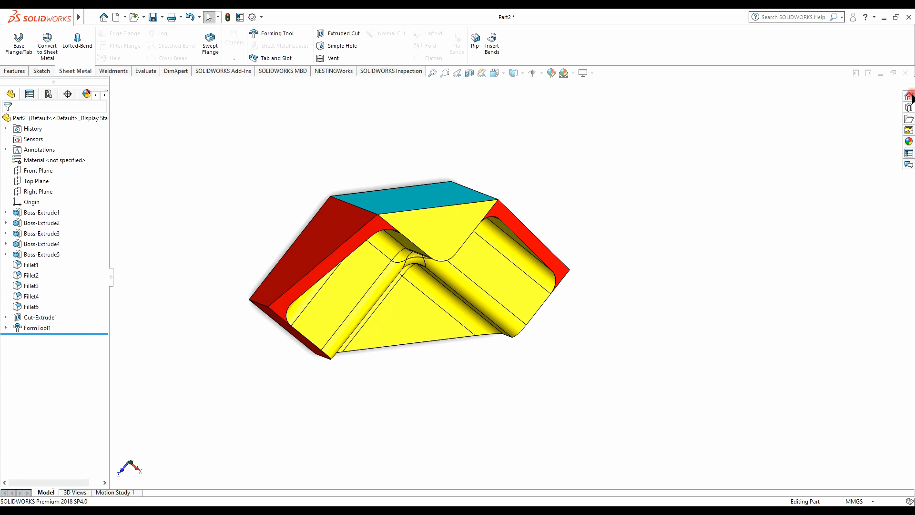
{"action": "left_click", "coordinate": [907, 118]}
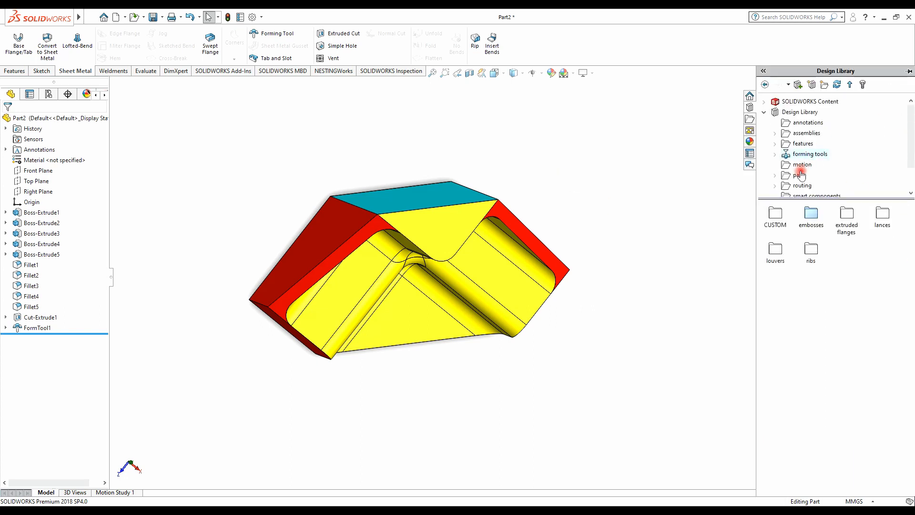
{"action": "left_click", "coordinate": [765, 113]}
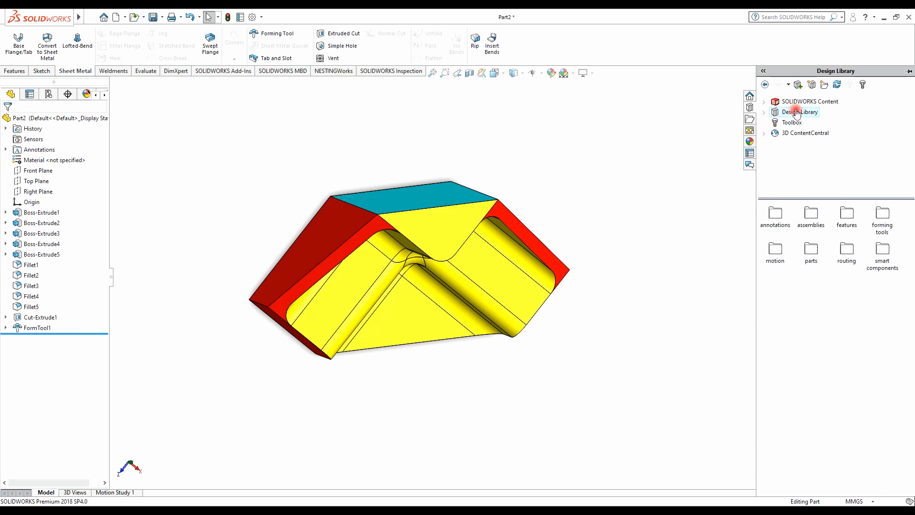
{"action": "left_click", "coordinate": [765, 113]}
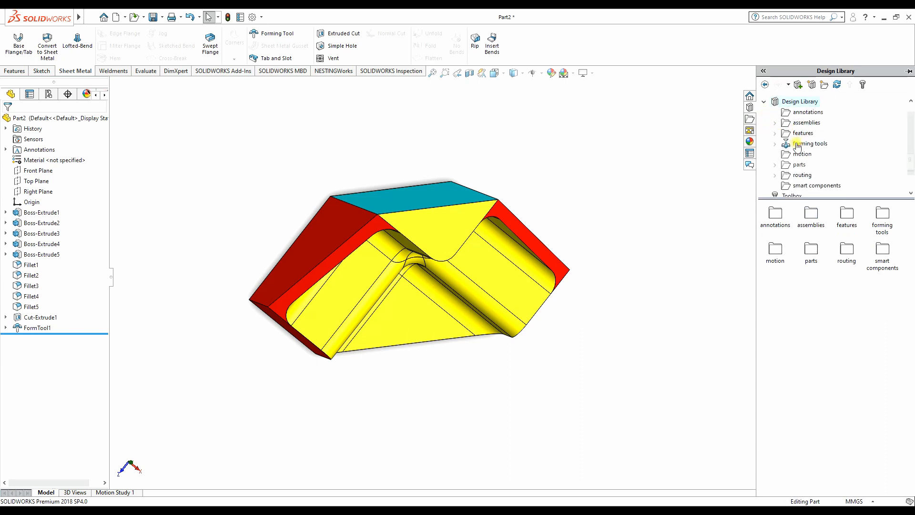
{"action": "left_click", "coordinate": [798, 144]}
{"action": "left_click", "coordinate": [817, 219]}
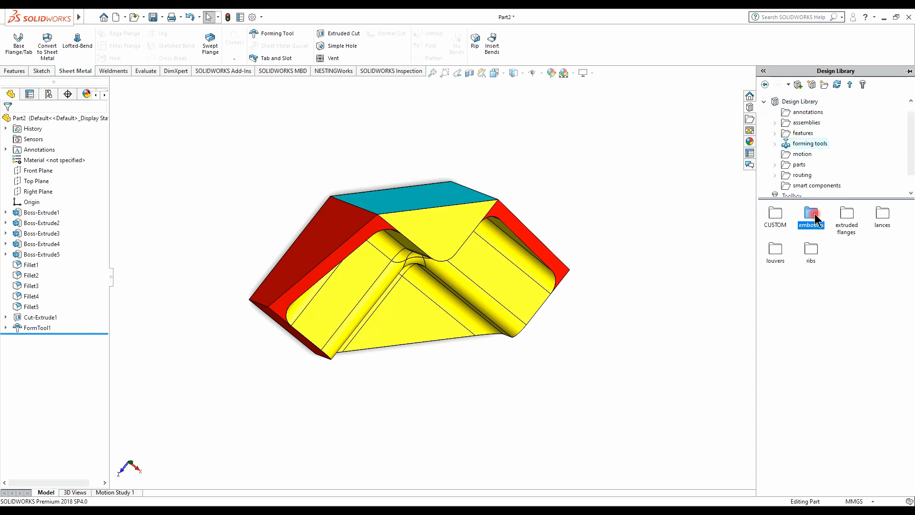
{"action": "right_click", "coordinate": [817, 220]}
{"action": "key", "text": "Escape"}
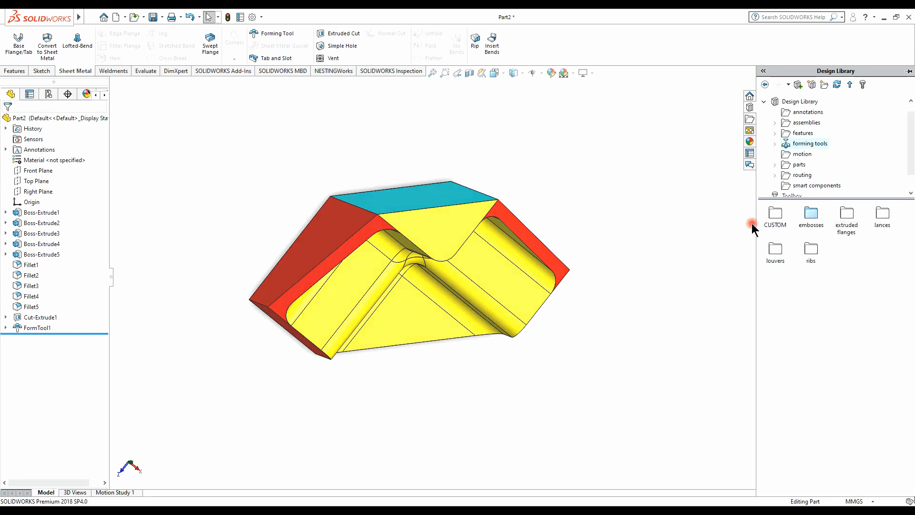
Step: In Notepad, replace the note's text with "COPY THE FILE LOCATION OF THE FORMNG TOOLS"
{"action": "left_click", "coordinate": [464, 486]}
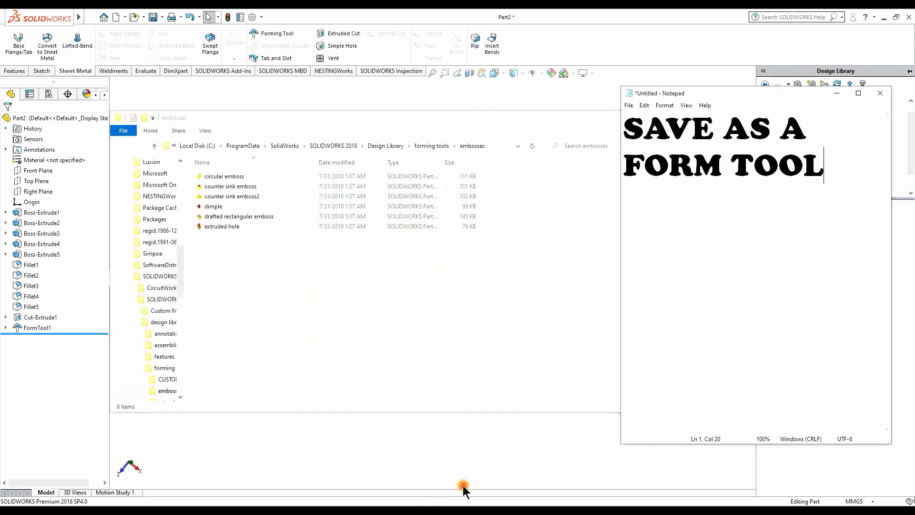
{"action": "key", "text": "ctrl+a"}
{"action": "key", "text": "Delete"}
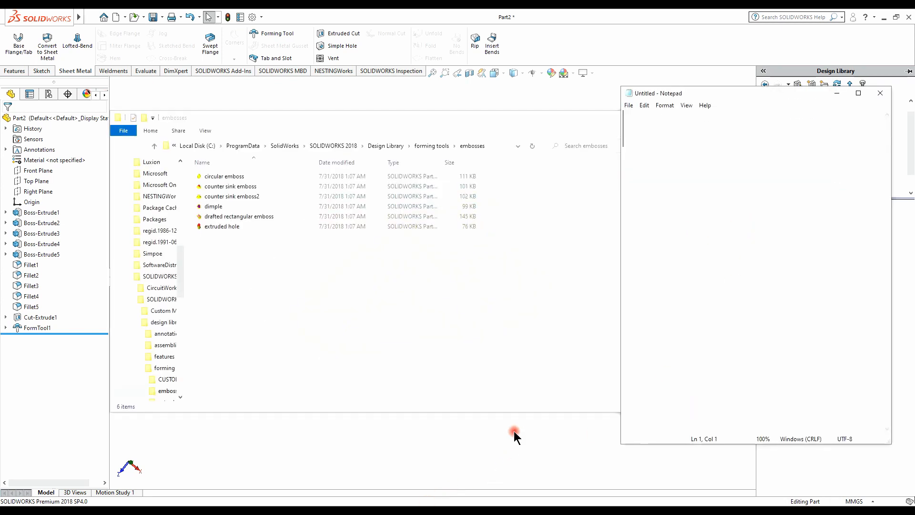
{"action": "type", "text": "COPY T"}
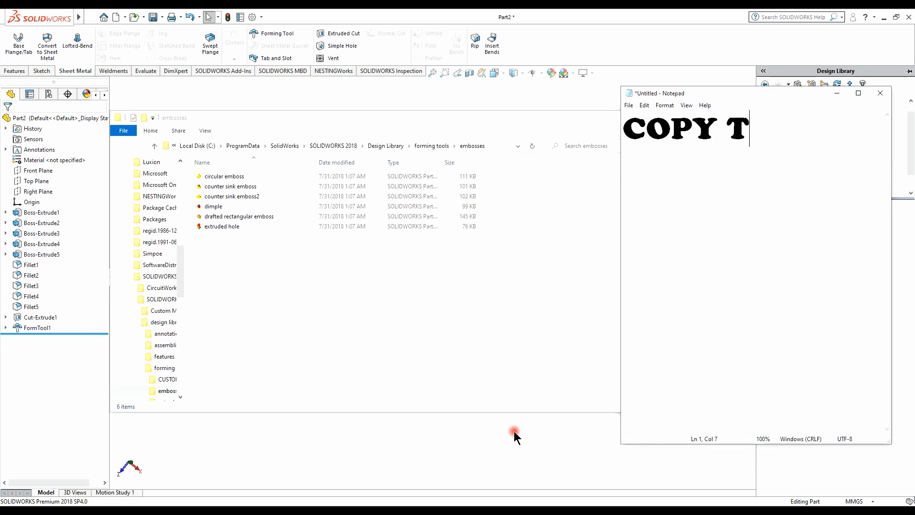
{"action": "type", "text": "HE FILE "}
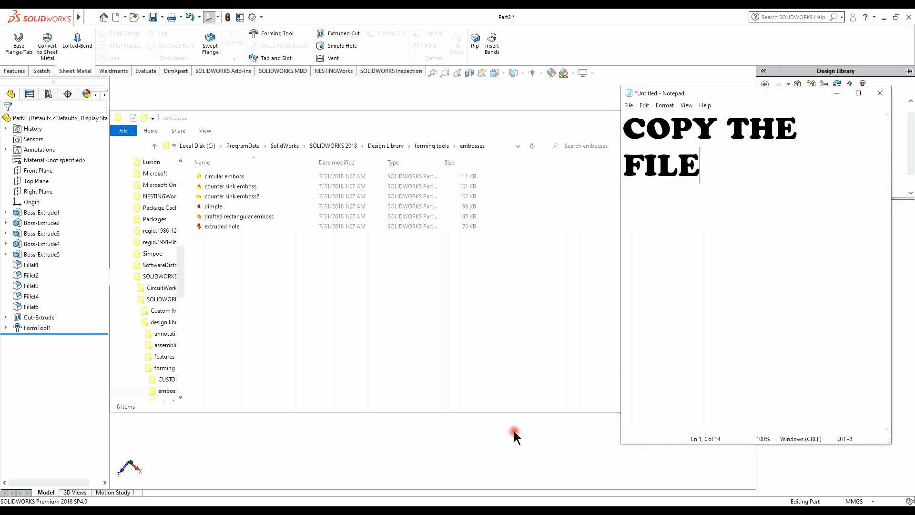
{"action": "type", "text": "LOCATI"}
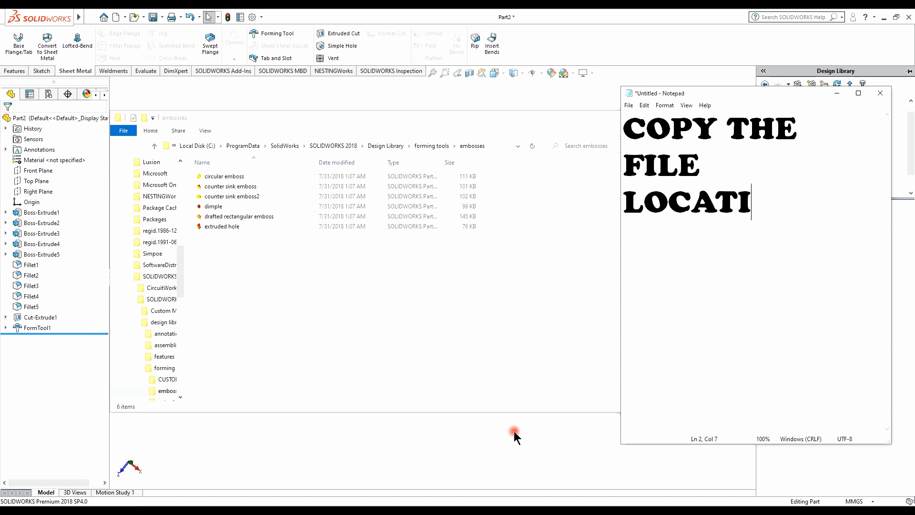
{"action": "type", "text": "ON OF TH"}
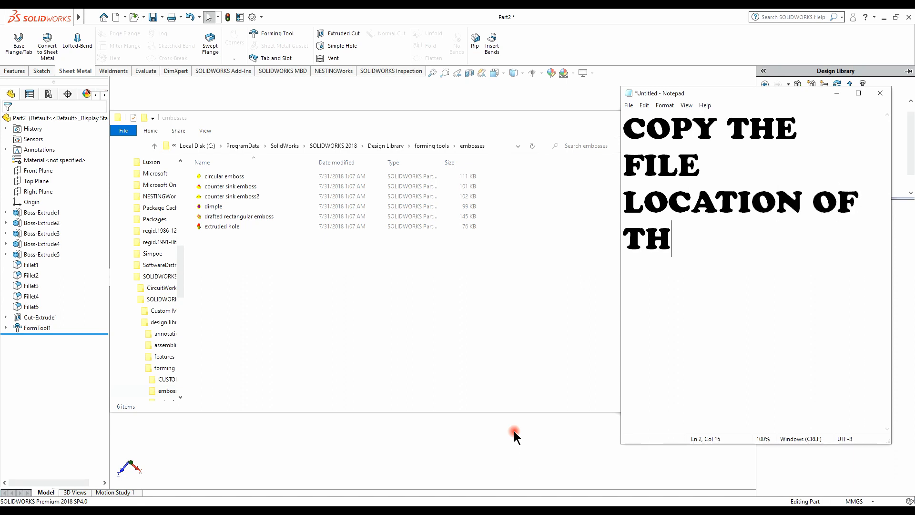
{"action": "type", "text": "E FORM"}
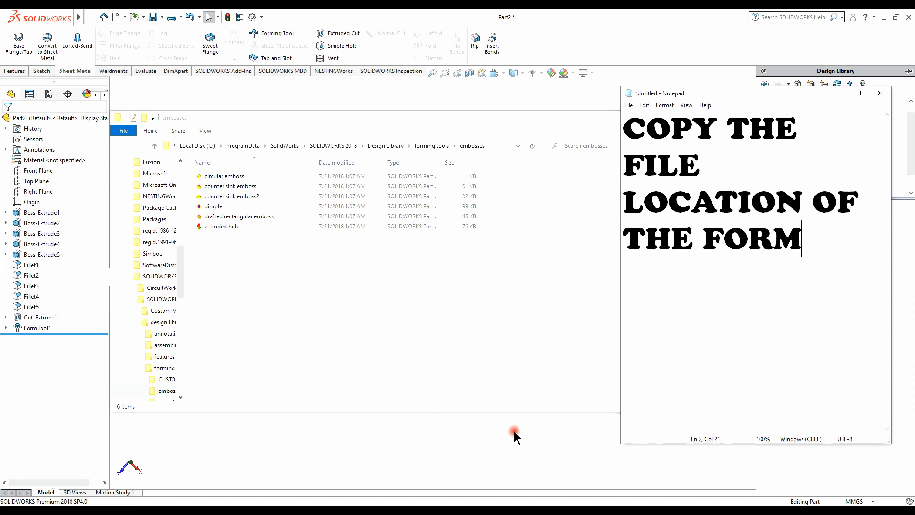
{"action": "type", "text": "NG "}
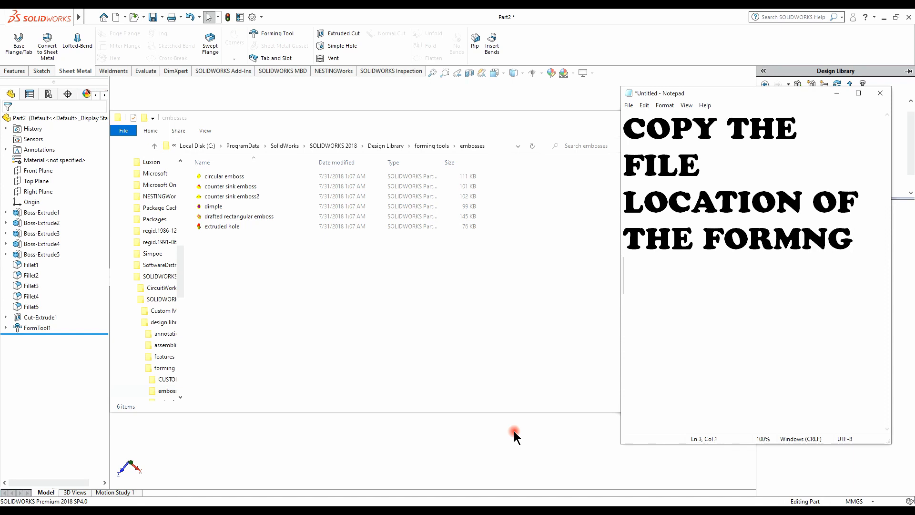
{"action": "type", "text": "TOOLS"}
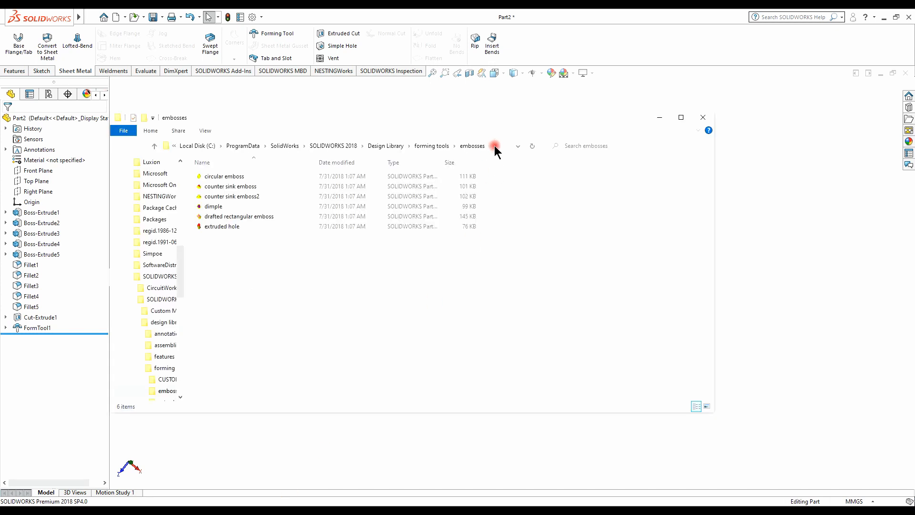
Step: Copy the full path of the embosses folder and close the File Explorer window
{"action": "left_click", "coordinate": [494, 146]}
{"action": "right_click", "coordinate": [380, 146]}
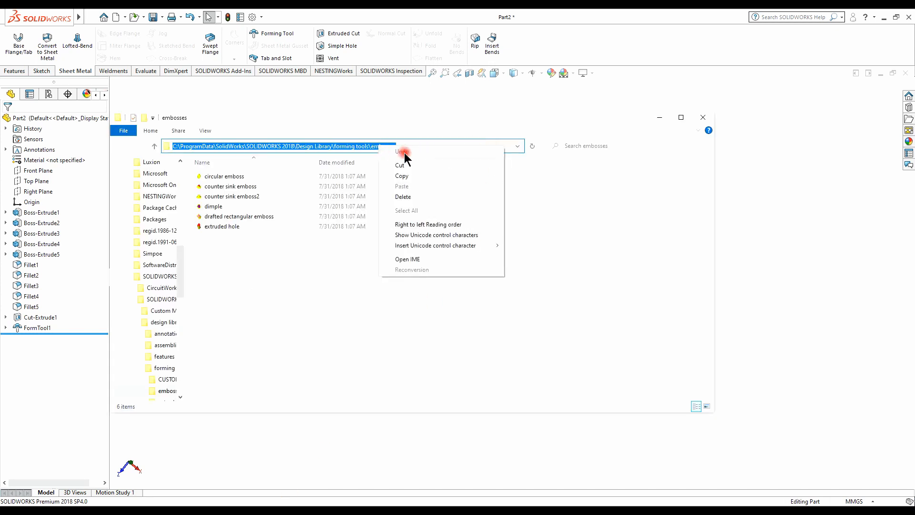
{"action": "left_click", "coordinate": [402, 175]}
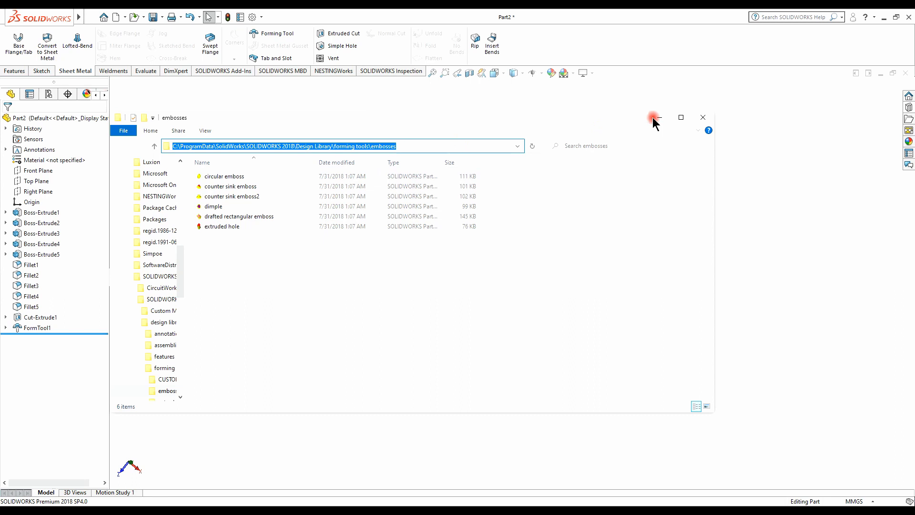
{"action": "left_click", "coordinate": [703, 117]}
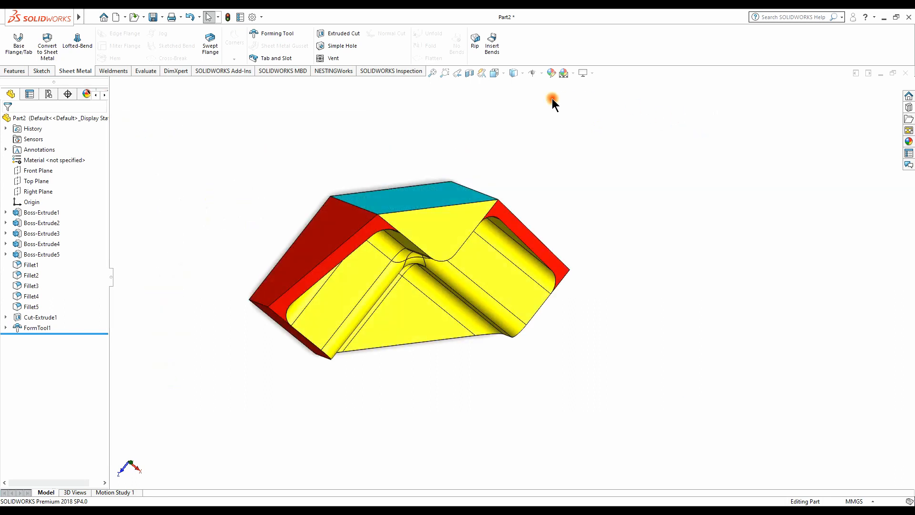
Step: Start saving the part under a new name, going to the copied embosses path and up to its parent forming tools folder
{"action": "left_click", "coordinate": [162, 16]}
{"action": "left_click", "coordinate": [168, 41]}
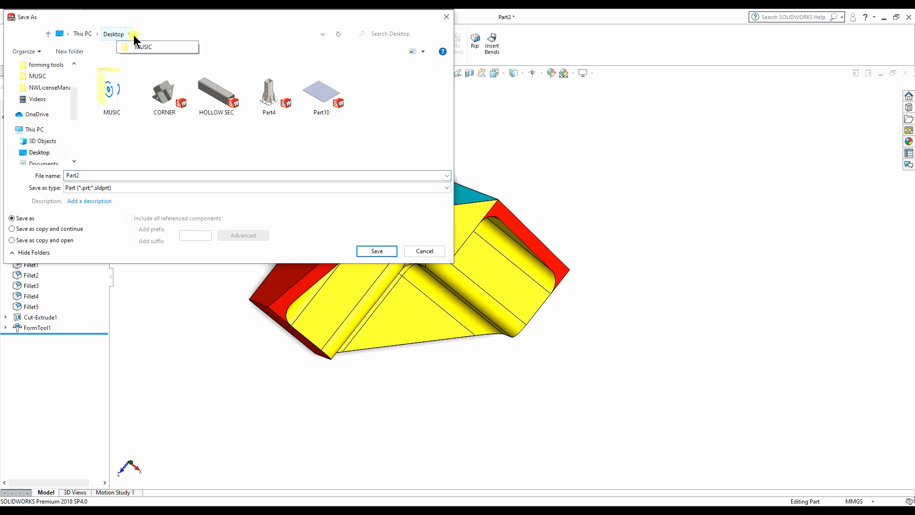
{"action": "left_click", "coordinate": [151, 35]}
{"action": "right_click", "coordinate": [152, 35]}
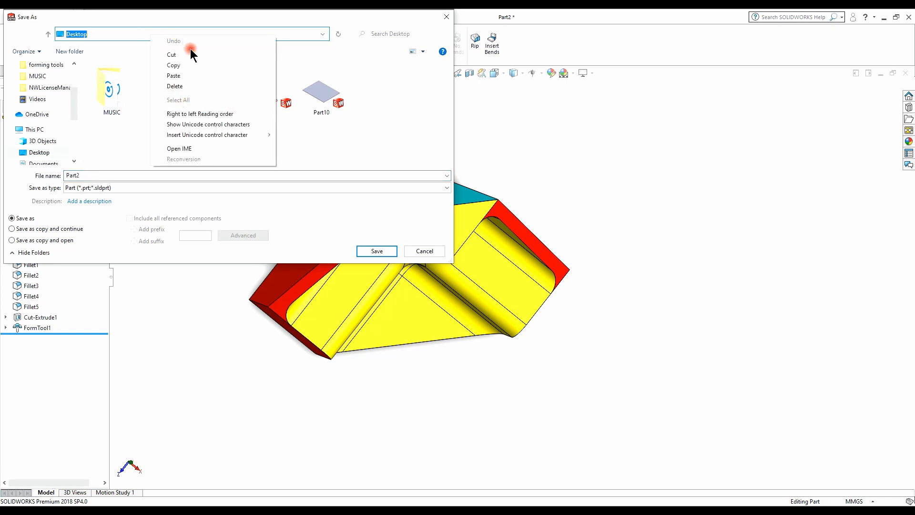
{"action": "left_click", "coordinate": [177, 74]}
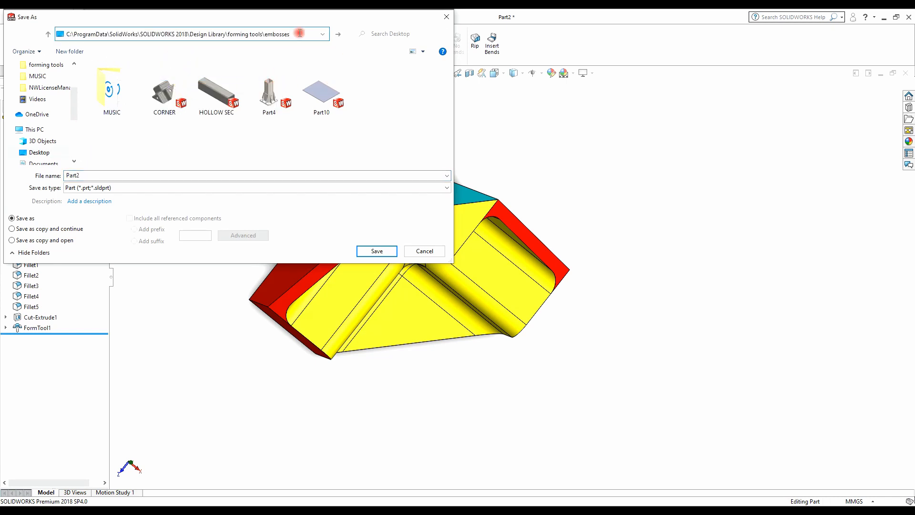
{"action": "key", "text": "Return"}
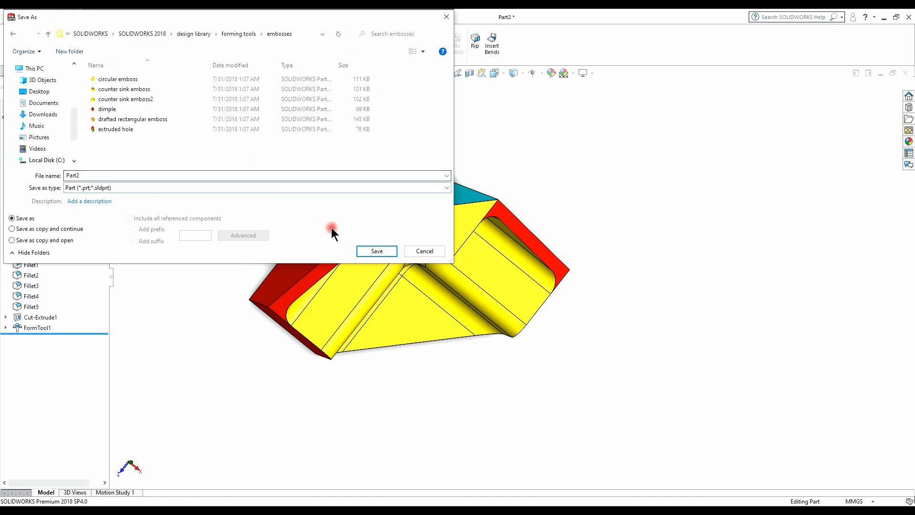
{"action": "left_click", "coordinate": [238, 34]}
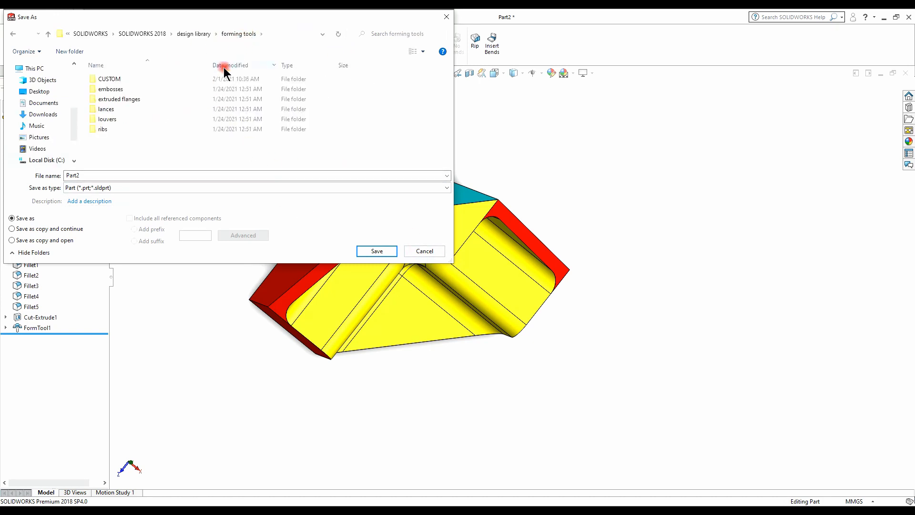
{"action": "left_click", "coordinate": [98, 189]}
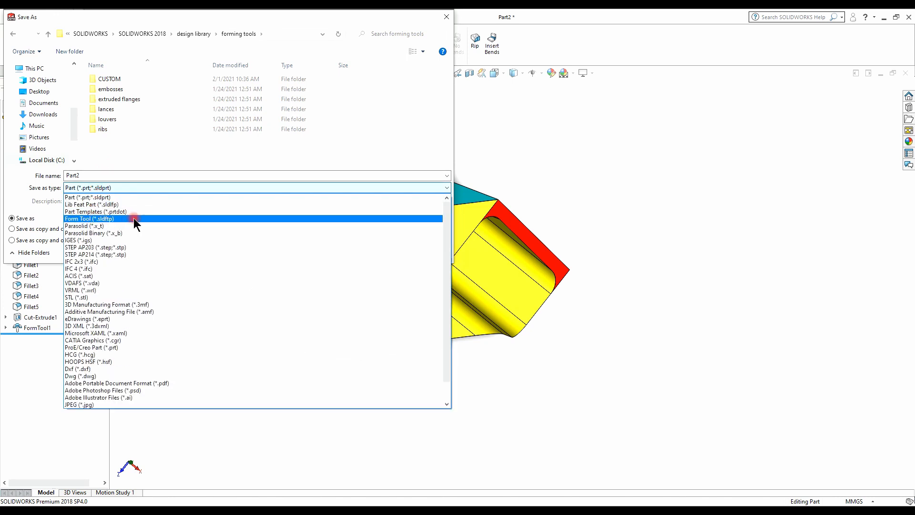
{"action": "left_click", "coordinate": [97, 219]}
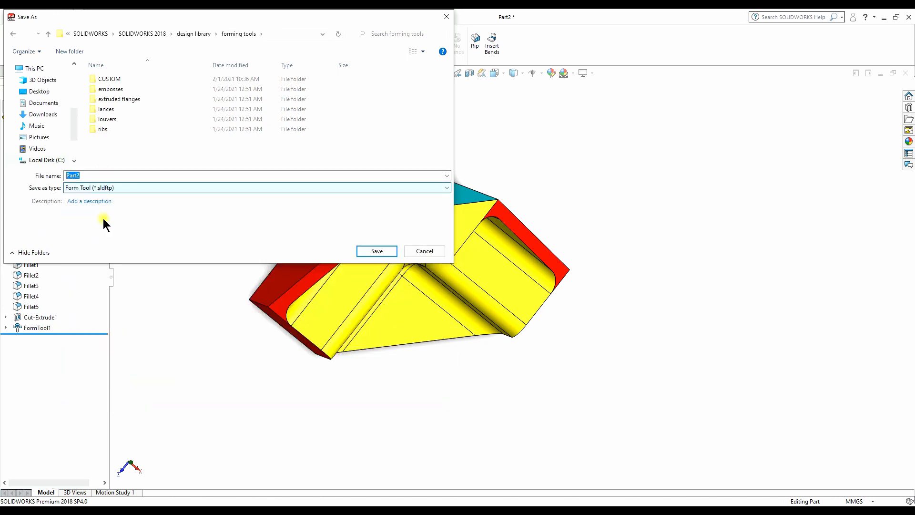
{"action": "key", "text": "t"}
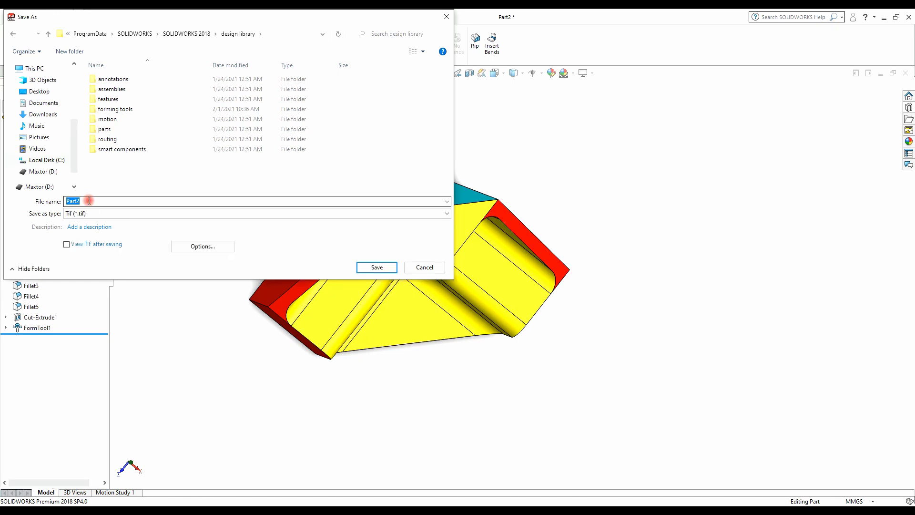
{"action": "key", "text": "l"}
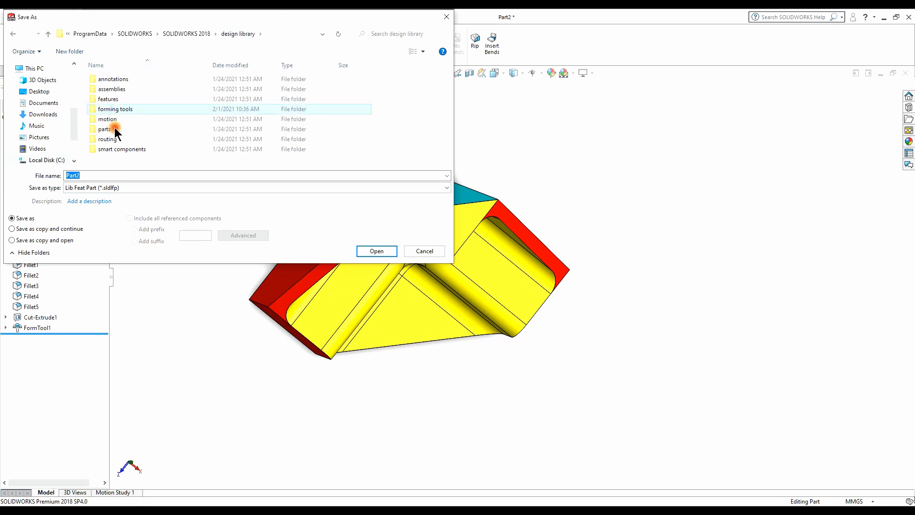
Step: Save the part as a Form Tool (*.sldftp) file named TUTORIAL in the design library's forming tools folder
{"action": "left_click", "coordinate": [105, 189]}
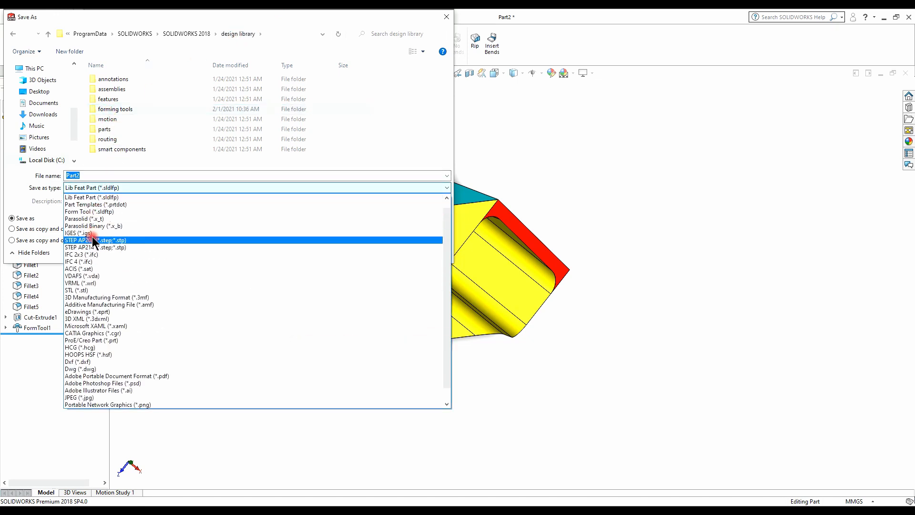
{"action": "left_click", "coordinate": [98, 213]}
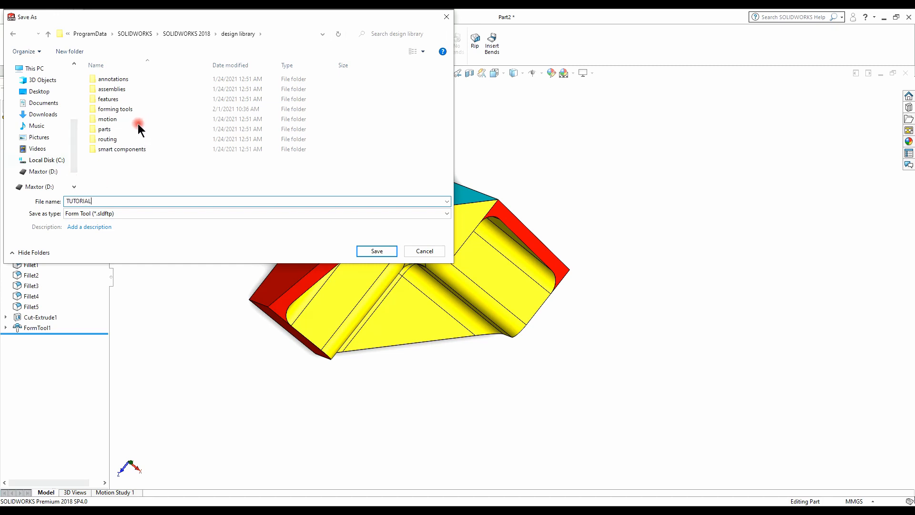
{"action": "left_click", "coordinate": [127, 112]}
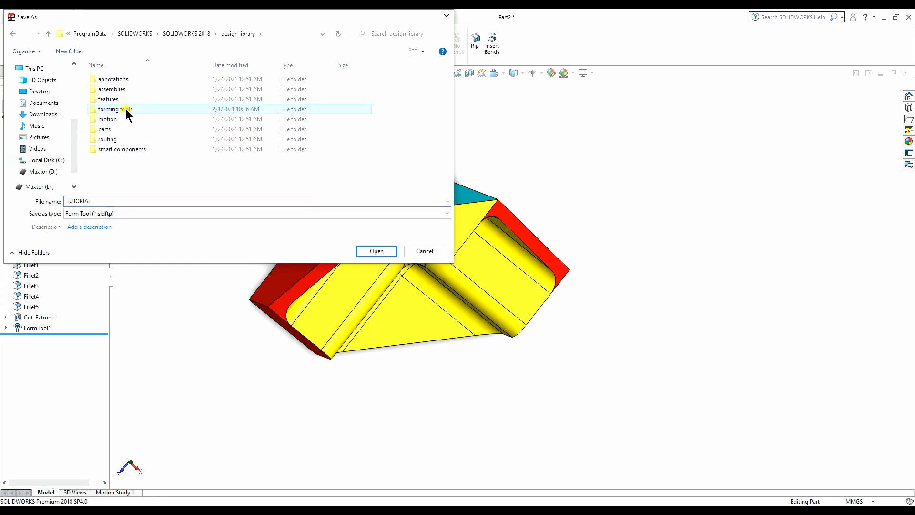
{"action": "double_click", "coordinate": [127, 112]}
{"action": "left_click", "coordinate": [373, 251]}
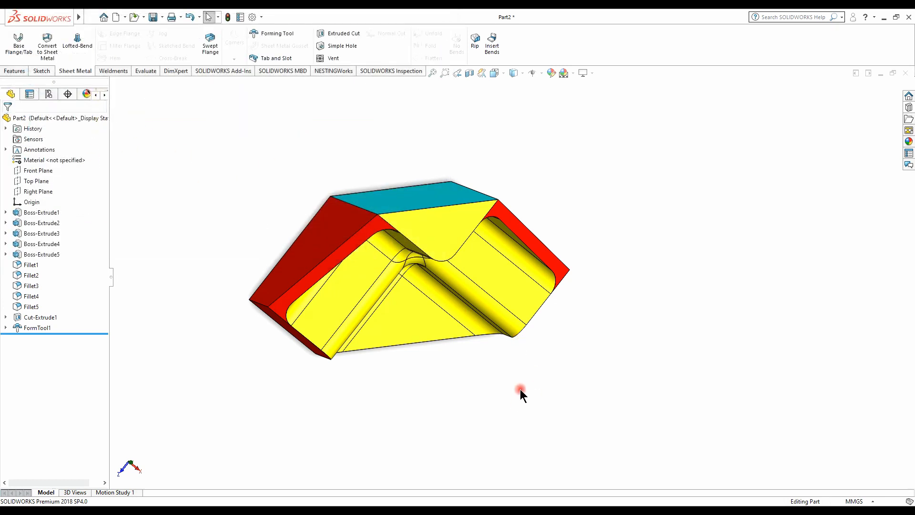
Step: Close the current part without saving its changes and create a new part document
{"action": "middle_click_drag", "start_coordinate": [472, 342], "coordinate": [866, 97]}
{"action": "left_click", "coordinate": [904, 75]}
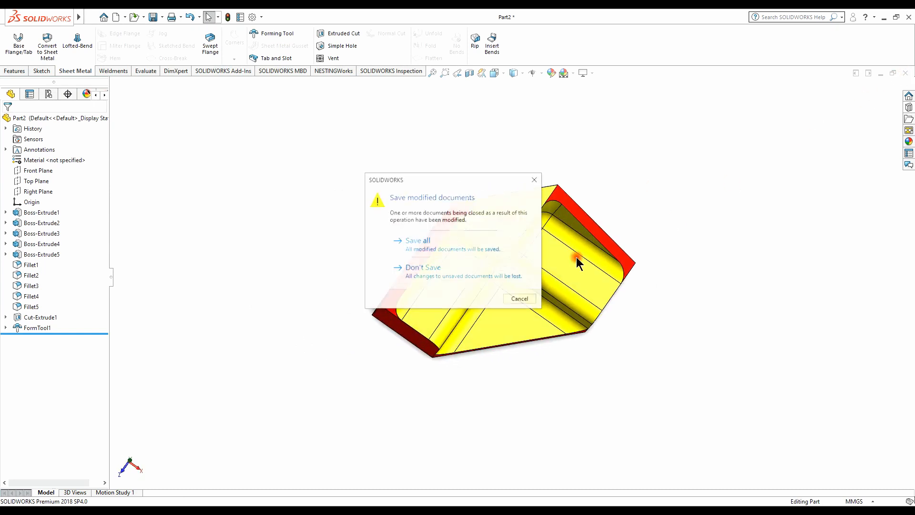
{"action": "left_click", "coordinate": [432, 270]}
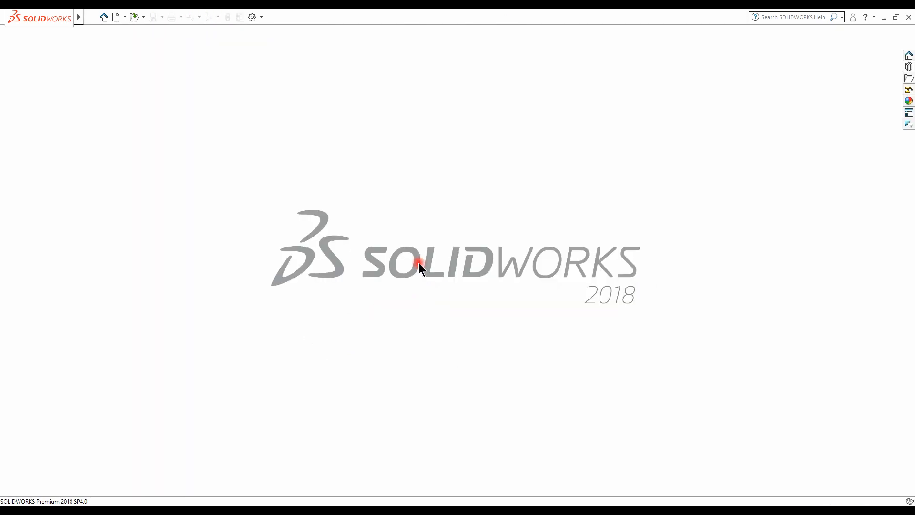
{"action": "left_click", "coordinate": [125, 17]}
{"action": "left_click", "coordinate": [129, 30]}
{"action": "left_click", "coordinate": [370, 377]}
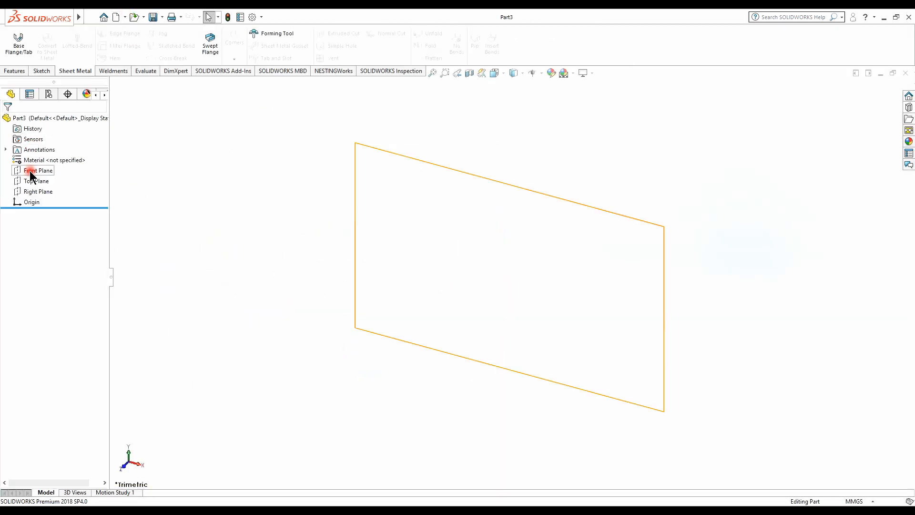
Step: On the Top Plane, sketch a center rectangle about 194 mm wide, centred on the origin
{"action": "left_click", "coordinate": [29, 181]}
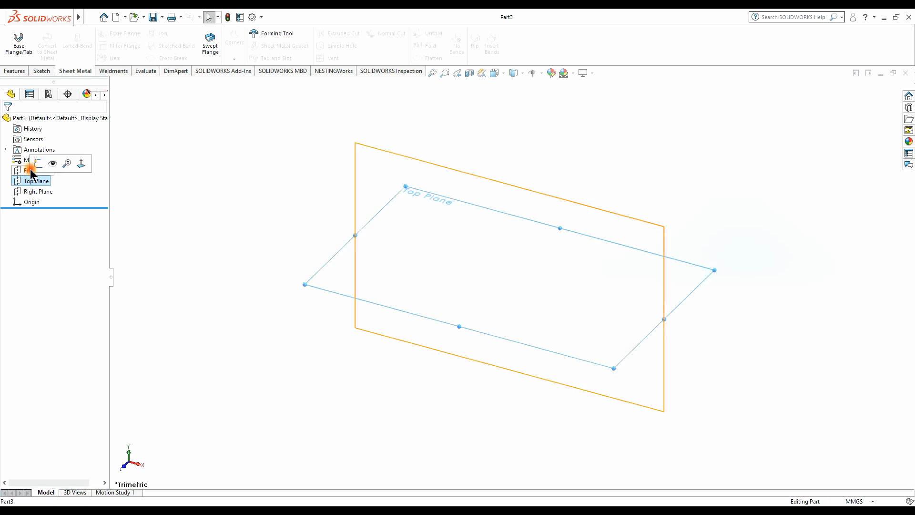
{"action": "left_click", "coordinate": [42, 71]}
{"action": "left_click", "coordinate": [13, 43]}
{"action": "left_click", "coordinate": [72, 46]}
{"action": "left_click", "coordinate": [70, 70]}
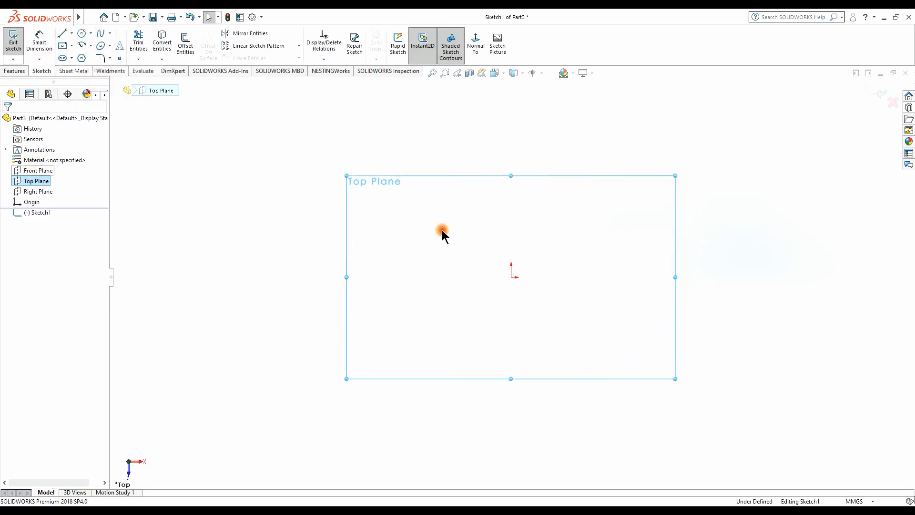
{"action": "left_click_drag", "start_coordinate": [505, 274], "coordinate": [332, 136]}
Step: Dimension the rectangle's top edge and side edge to 150 mm each
{"action": "left_click", "coordinate": [39, 42]}
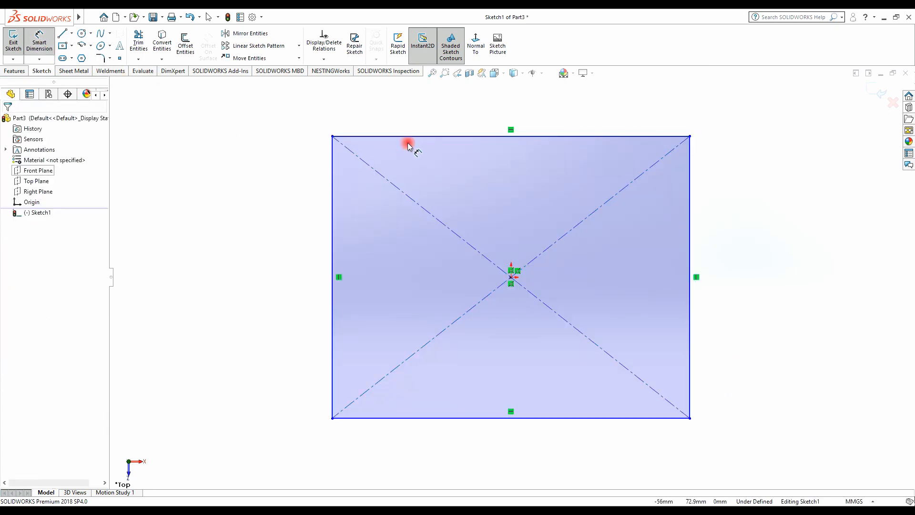
{"action": "left_click", "coordinate": [433, 137]}
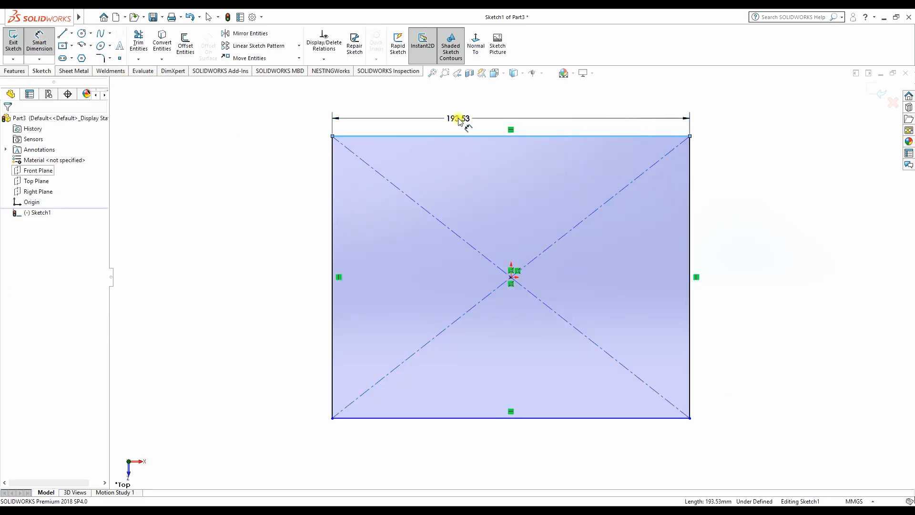
{"action": "left_click", "coordinate": [457, 121]}
{"action": "type", "text": "150"}
{"action": "key", "text": "Return"}
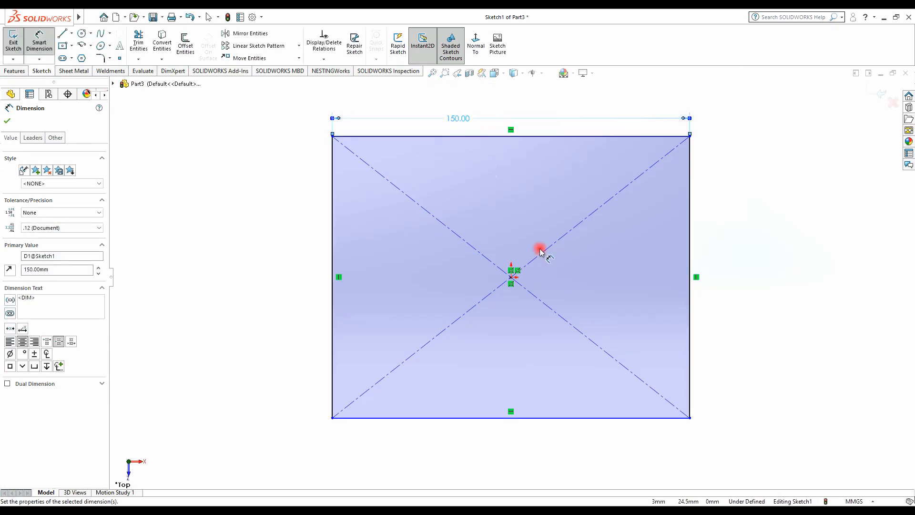
{"action": "left_click", "coordinate": [689, 262]}
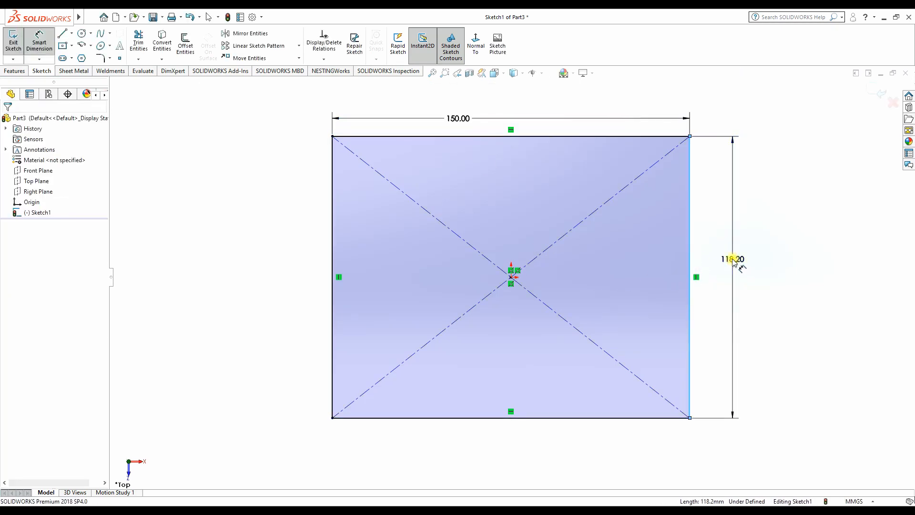
{"action": "left_click", "coordinate": [733, 262]}
{"action": "type", "text": "150"}
{"action": "key", "text": "Return"}
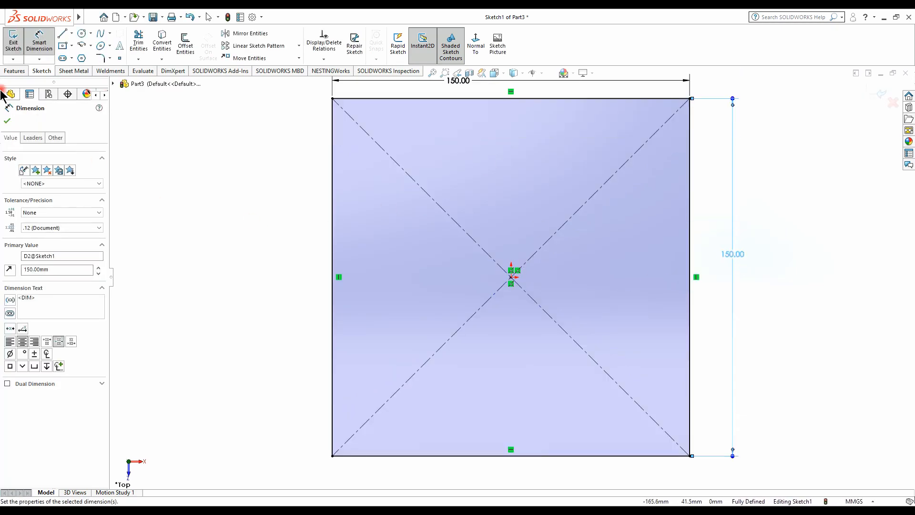
Step: Create a 2 mm thick sheet metal base flange from the square sketch
{"action": "left_click", "coordinate": [74, 71]}
{"action": "left_click", "coordinate": [19, 42]}
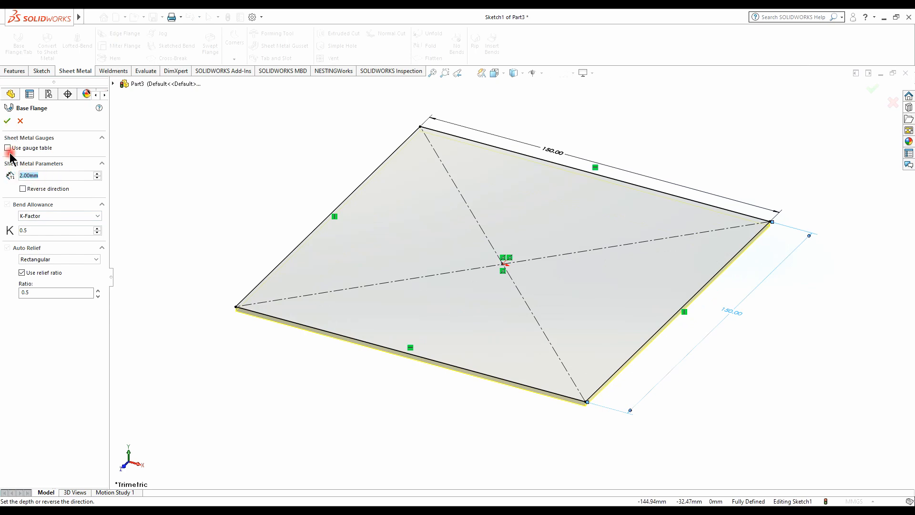
{"action": "left_click", "coordinate": [404, 235]}
{"action": "key", "text": "Return"}
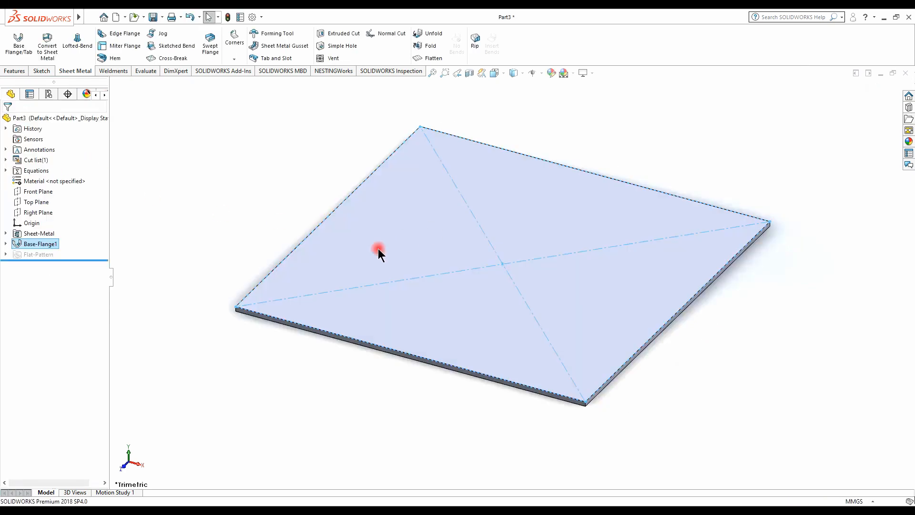
Step: Apply the Plain White scene and turn on the perspective display of the plate
{"action": "middle_click_drag", "start_coordinate": [377, 249], "coordinate": [429, 278]}
{"action": "left_click", "coordinate": [704, 201]}
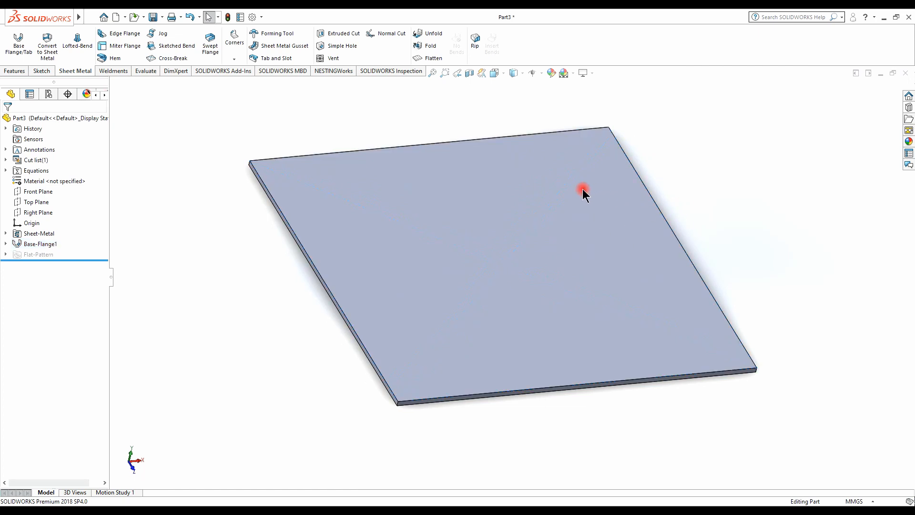
{"action": "middle_click_drag", "start_coordinate": [583, 193], "coordinate": [501, 207]}
{"action": "left_click", "coordinate": [573, 74]}
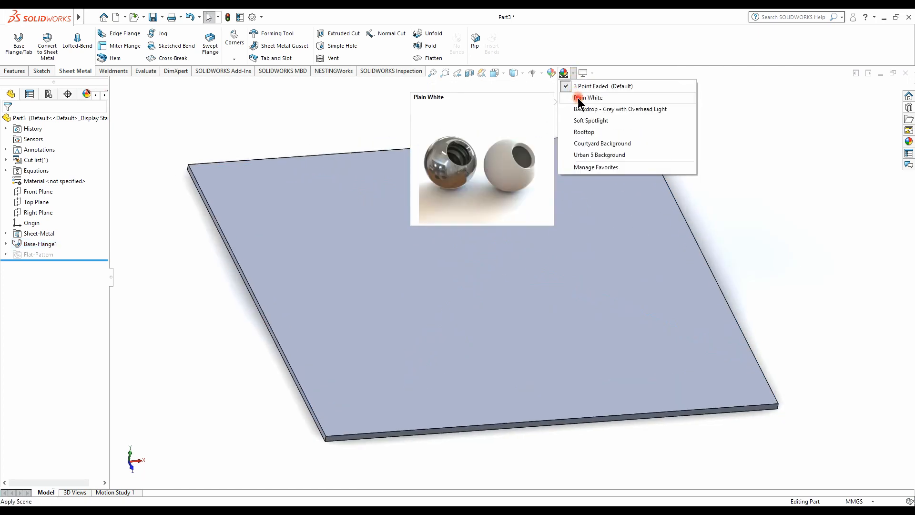
{"action": "left_click", "coordinate": [578, 98]}
{"action": "left_click", "coordinate": [592, 73]}
{"action": "left_click", "coordinate": [593, 110]}
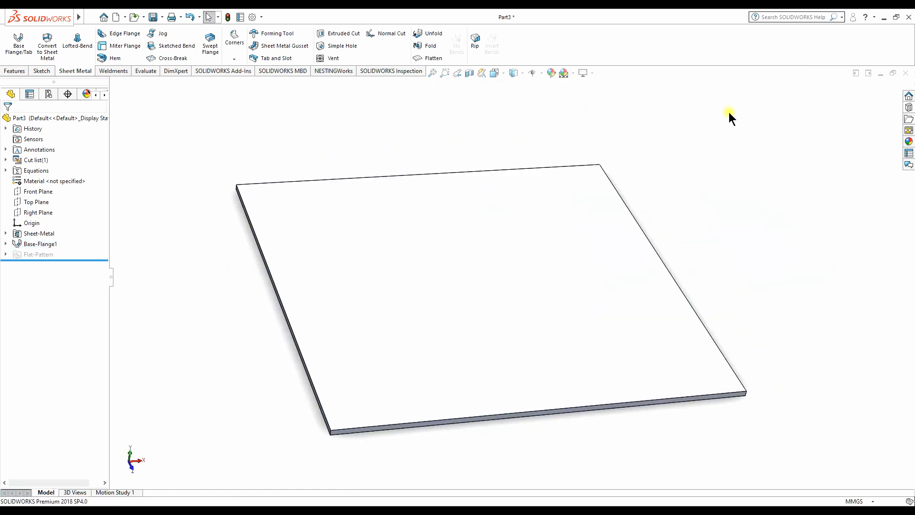
Step: Insert the TUTORIAL forming tool from the Design Library's forming tools onto the plate's top face
{"action": "left_click", "coordinate": [901, 110]}
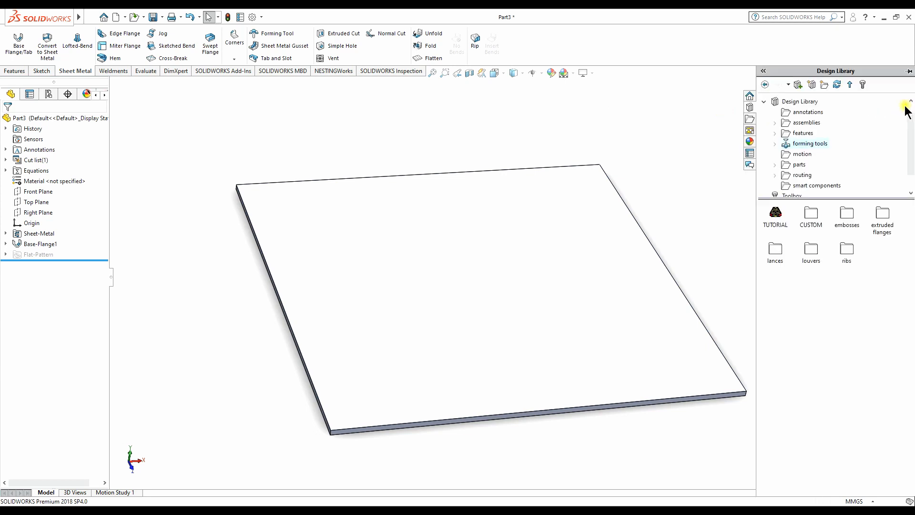
{"action": "double_click", "coordinate": [789, 149]}
{"action": "left_click", "coordinate": [775, 124]}
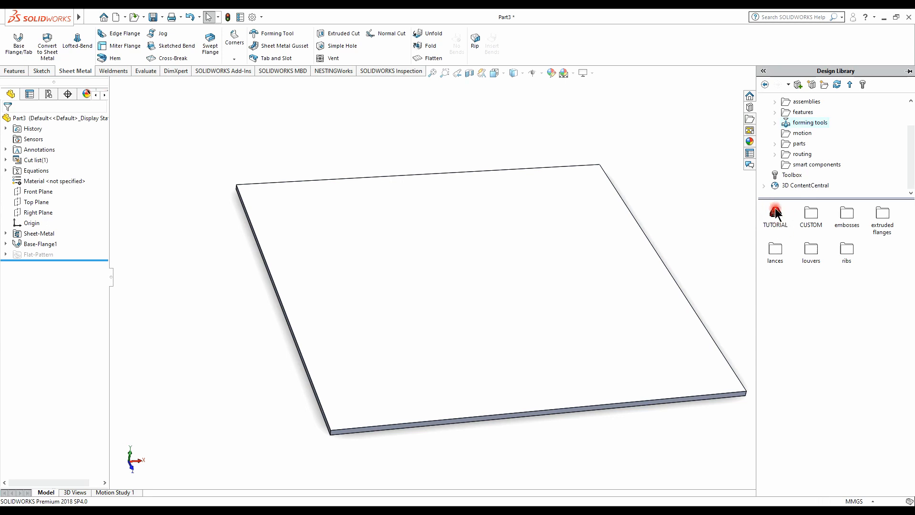
{"action": "left_click_drag", "start_coordinate": [777, 212], "coordinate": [496, 258]}
{"action": "middle_click_drag", "start_coordinate": [476, 340], "coordinate": [490, 275]}
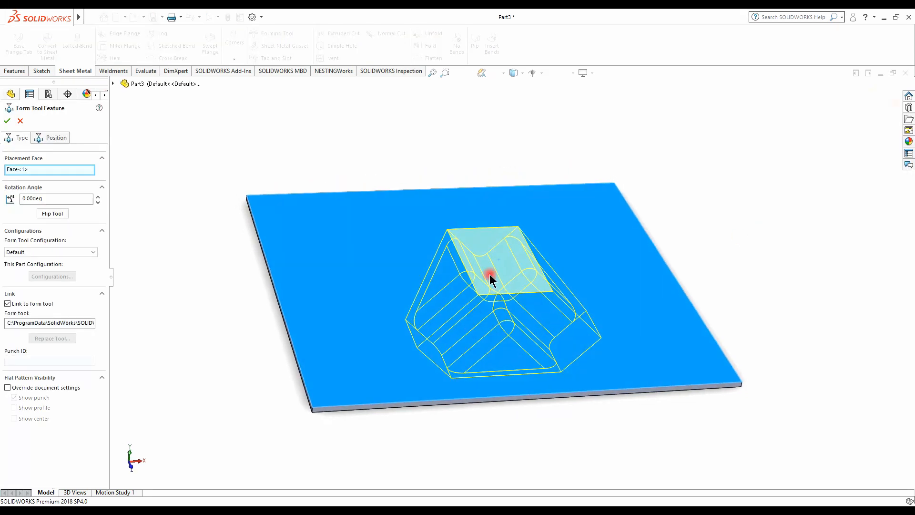
{"action": "middle_click_drag", "start_coordinate": [361, 262], "coordinate": [432, 221]}
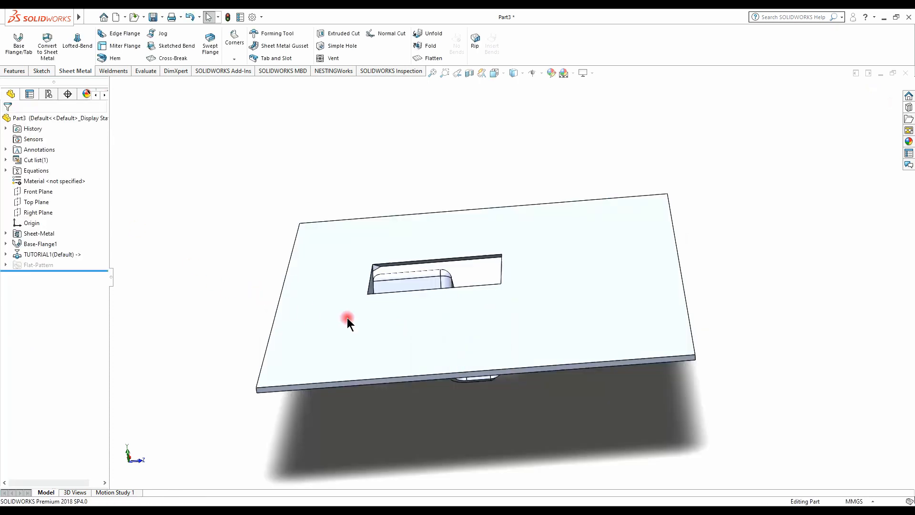
Step: Remove the flat plate around the formed corner with a 20 mm blind Extruded Cut of the base flange face's converted outline
{"action": "mouse_move", "coordinate": [347, 318]}
{"action": "middle_mouse_down"}
{"action": "mouse_move", "coordinate": [450, 186]}
{"action": "mouse_move", "coordinate": [439, 252]}
{"action": "mouse_move", "coordinate": [462, 225]}
{"action": "mouse_move", "coordinate": [448, 162]}
{"action": "mouse_move", "coordinate": [491, 321]}
{"action": "mouse_move", "coordinate": [520, 330]}
{"action": "mouse_move", "coordinate": [548, 382]}
{"action": "middle_mouse_up"}
{"action": "left_click", "coordinate": [548, 381]}
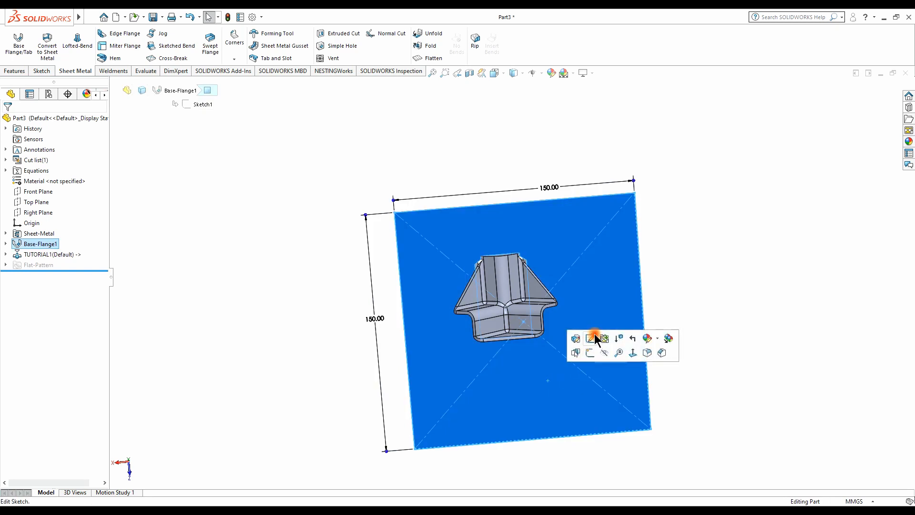
{"action": "left_click", "coordinate": [591, 353]}
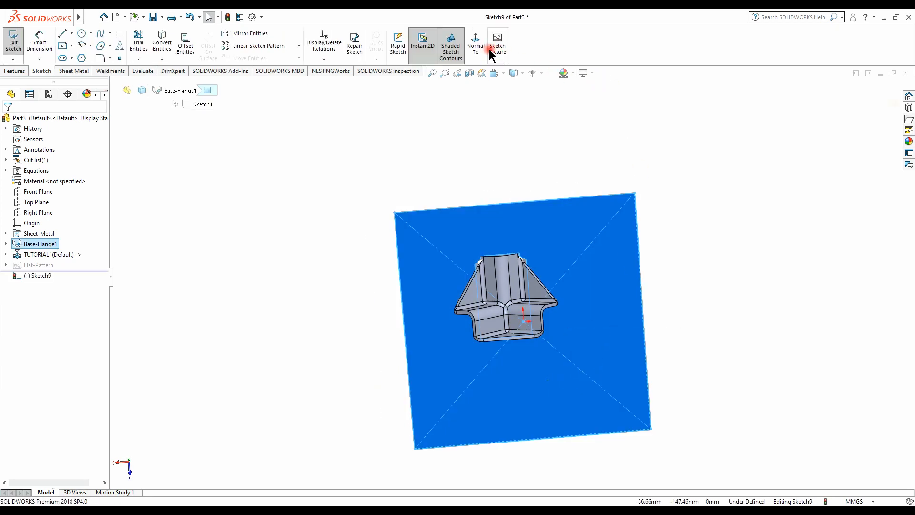
{"action": "left_click", "coordinate": [476, 43]}
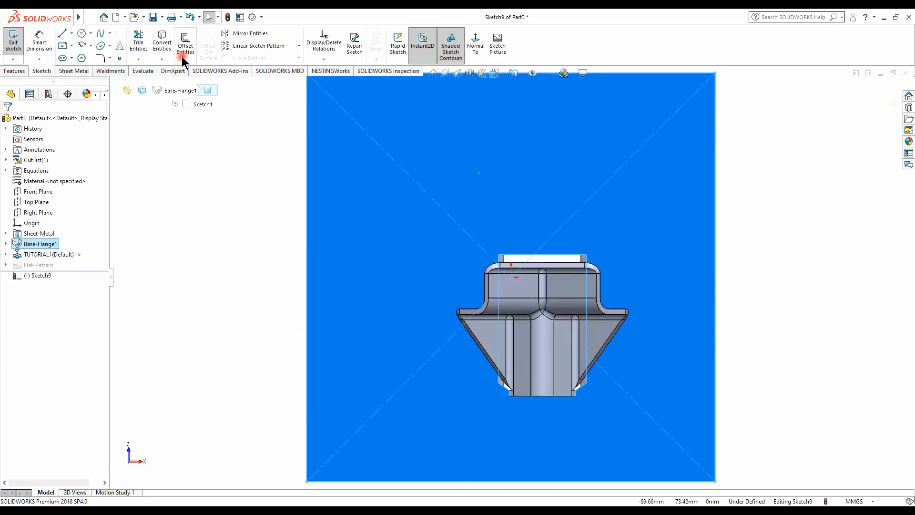
{"action": "left_click", "coordinate": [160, 43]}
{"action": "left_click", "coordinate": [155, 138]}
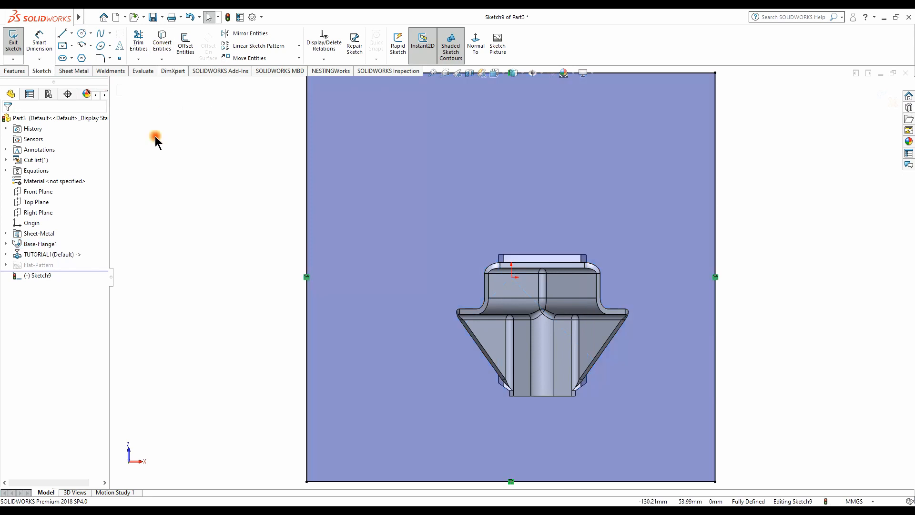
{"action": "left_click", "coordinate": [9, 72]}
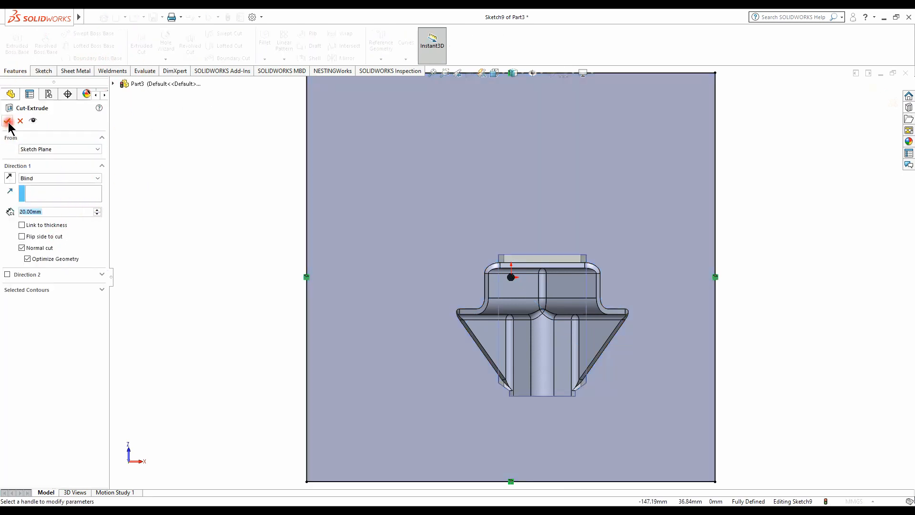
{"action": "left_click", "coordinate": [8, 121]}
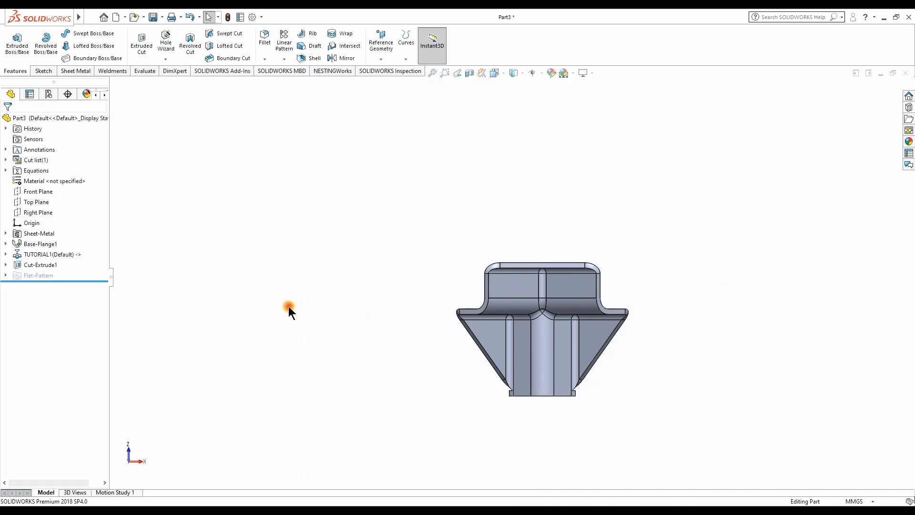
Step: Cut away the leftover triangular end piece of the formed corner with a 20 mm blind Extruded Cut of its converted face outline
{"action": "middle_click_drag", "start_coordinate": [601, 348], "coordinate": [641, 336]}
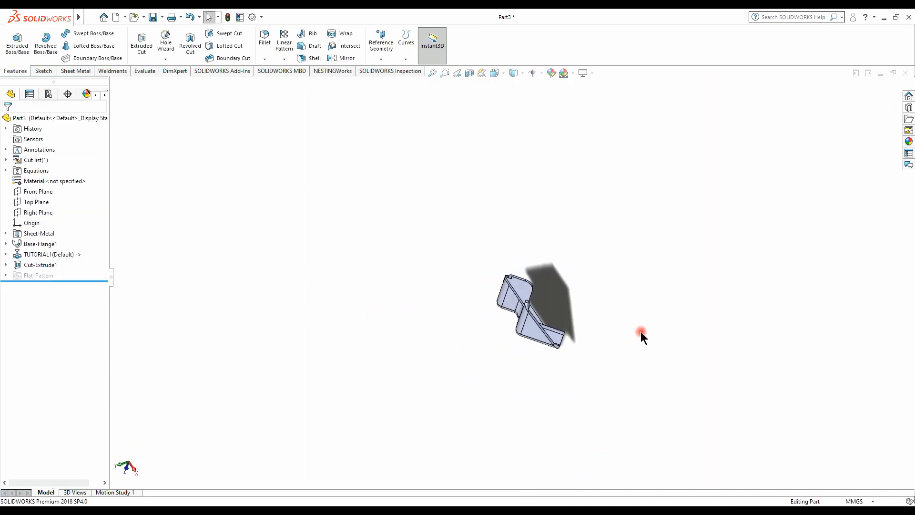
{"action": "scroll", "coordinate": [559, 302], "scroll_direction": "down", "scroll_amount": 5}
{"action": "middle_click_drag", "start_coordinate": [493, 309], "coordinate": [536, 232]}
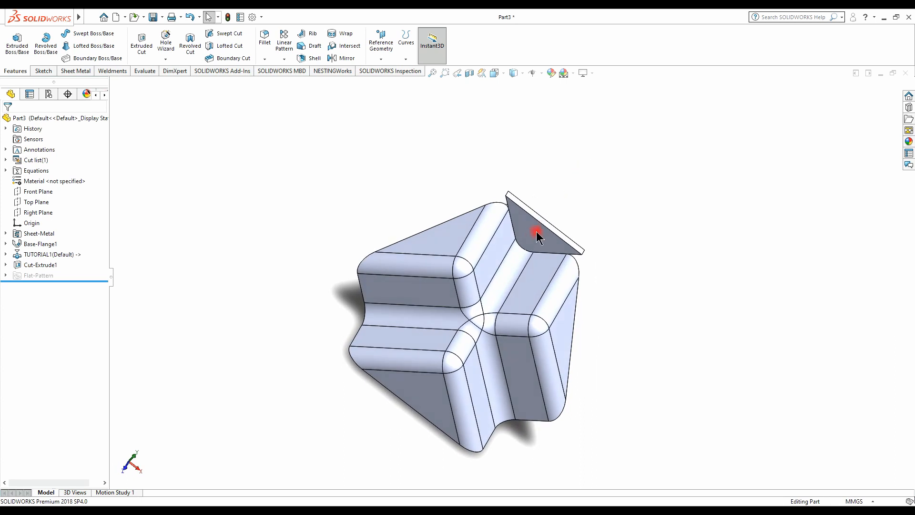
{"action": "left_click", "coordinate": [537, 234]}
{"action": "left_click", "coordinate": [572, 206]}
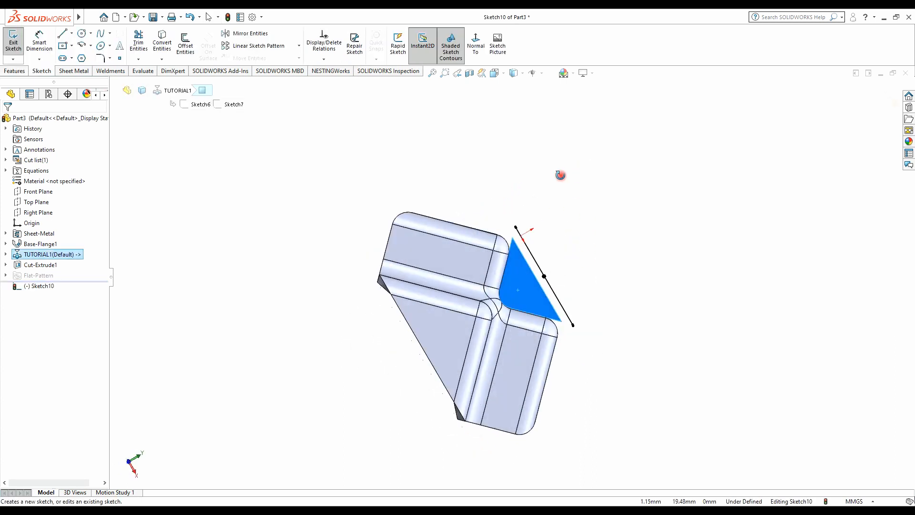
{"action": "mouse_move", "coordinate": [561, 175]}
{"action": "middle_mouse_down"}
{"action": "mouse_move", "coordinate": [479, 331]}
{"action": "mouse_move", "coordinate": [537, 306]}
{"action": "mouse_move", "coordinate": [527, 408]}
{"action": "middle_mouse_up"}
{"action": "scroll", "coordinate": [600, 423], "scroll_direction": "up", "scroll_amount": 3}
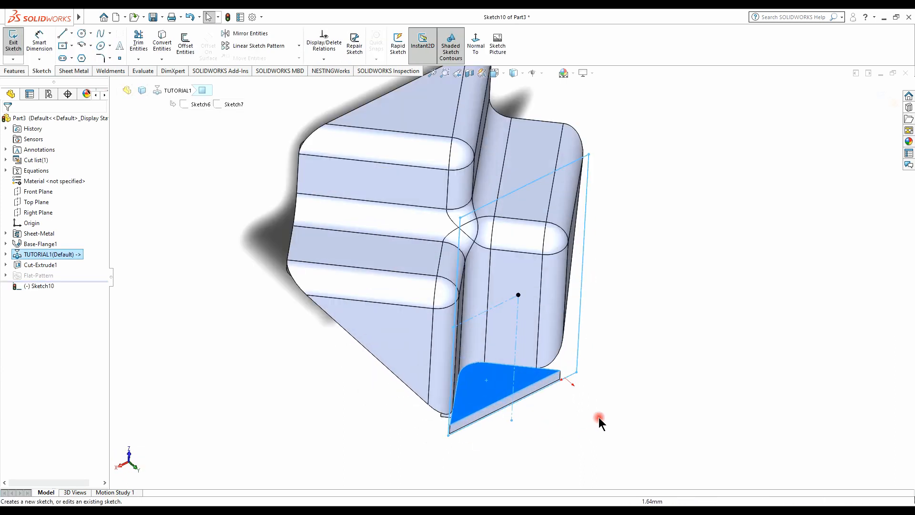
{"action": "left_click", "coordinate": [599, 419]}
{"action": "left_click", "coordinate": [485, 385]}
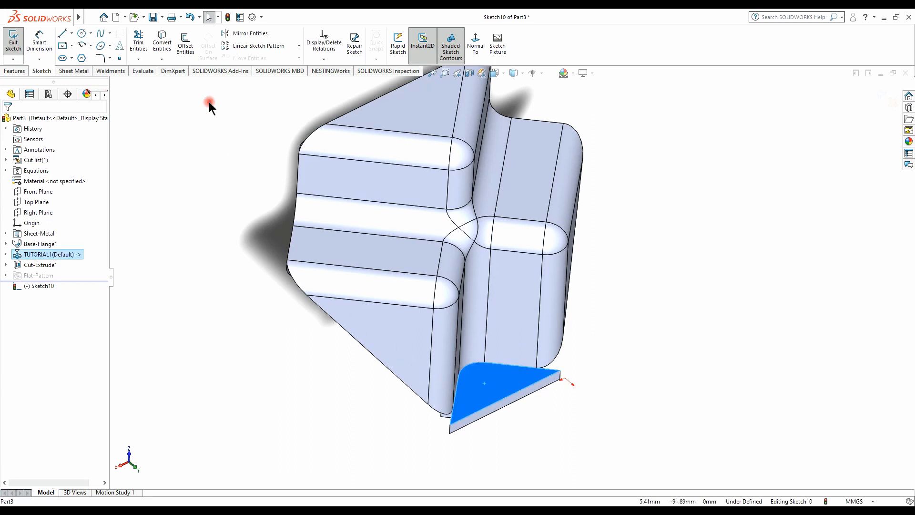
{"action": "left_click", "coordinate": [164, 44]}
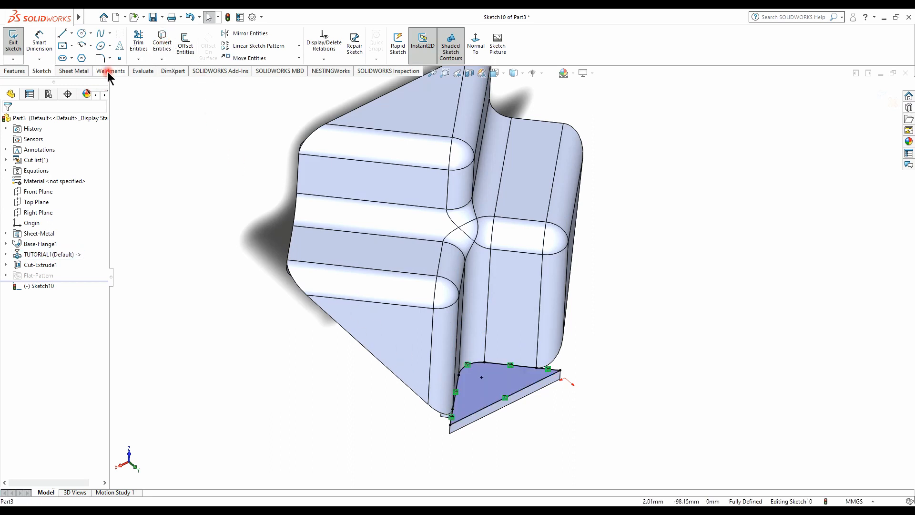
{"action": "left_click", "coordinate": [19, 69]}
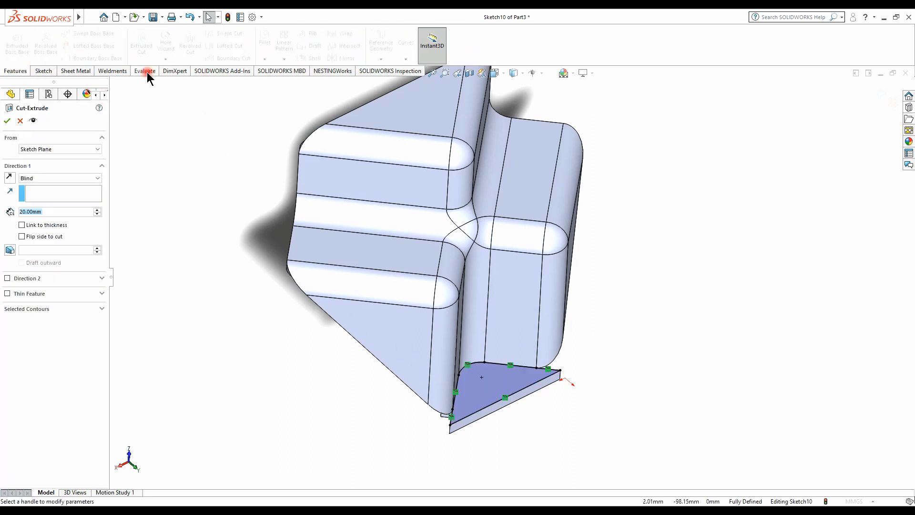
{"action": "left_click", "coordinate": [5, 122]}
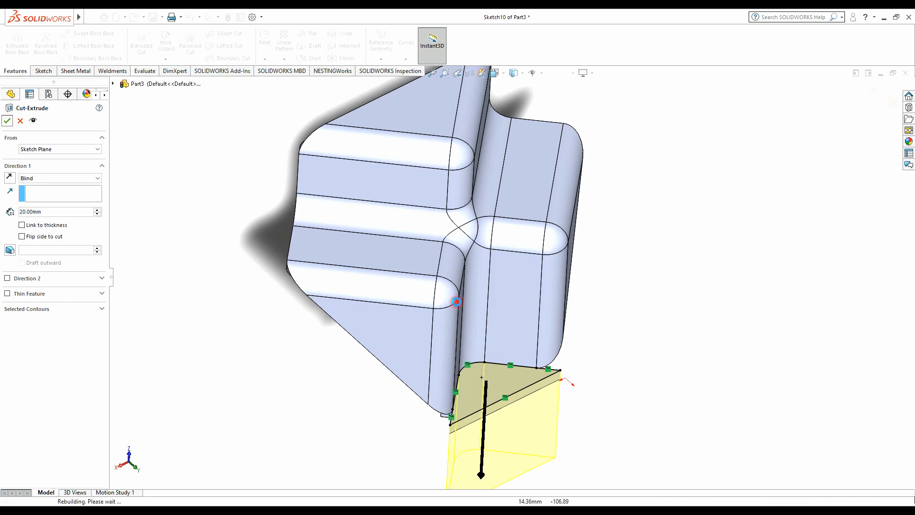
Step: Sketch a corner rectangle about 25.7 by 15.5 mm on the V-shaped end face, enclosing the whole face
{"action": "middle_click_drag", "start_coordinate": [591, 305], "coordinate": [368, 208]}
{"action": "mouse_move", "coordinate": [582, 326]}
{"action": "middle_mouse_down"}
{"action": "mouse_move", "coordinate": [545, 253]}
{"action": "mouse_move", "coordinate": [621, 311]}
{"action": "mouse_move", "coordinate": [660, 384]}
{"action": "mouse_move", "coordinate": [612, 332]}
{"action": "mouse_move", "coordinate": [623, 327]}
{"action": "middle_mouse_up"}
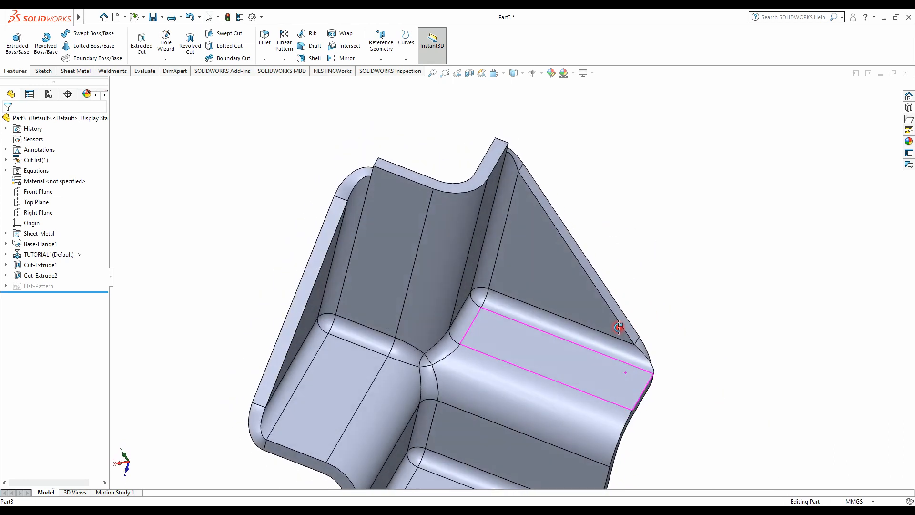
{"action": "left_click", "coordinate": [496, 175]}
{"action": "left_click", "coordinate": [530, 137]}
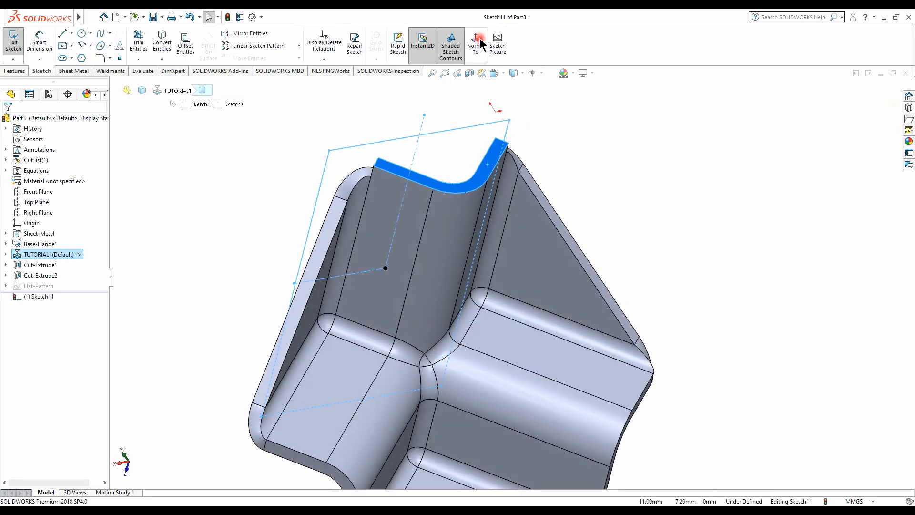
{"action": "left_click", "coordinate": [476, 41]}
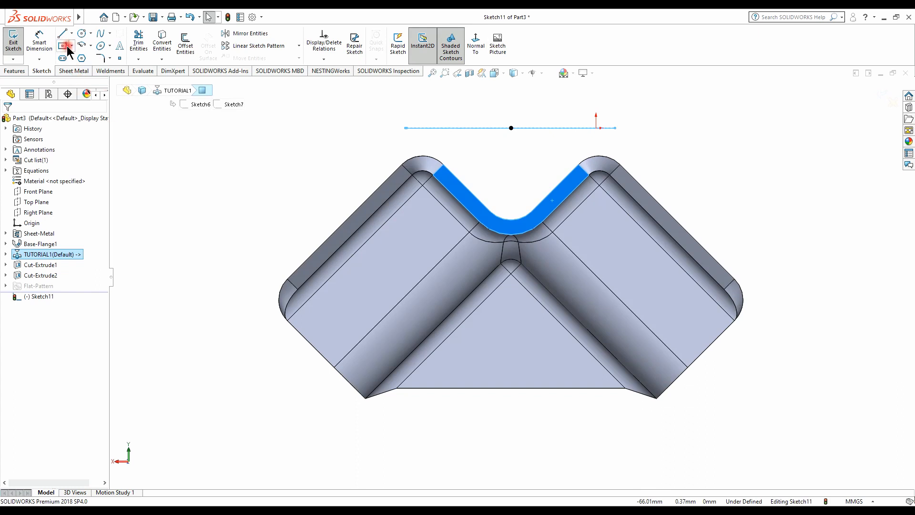
{"action": "left_click", "coordinate": [70, 45]}
{"action": "left_click", "coordinate": [70, 58]}
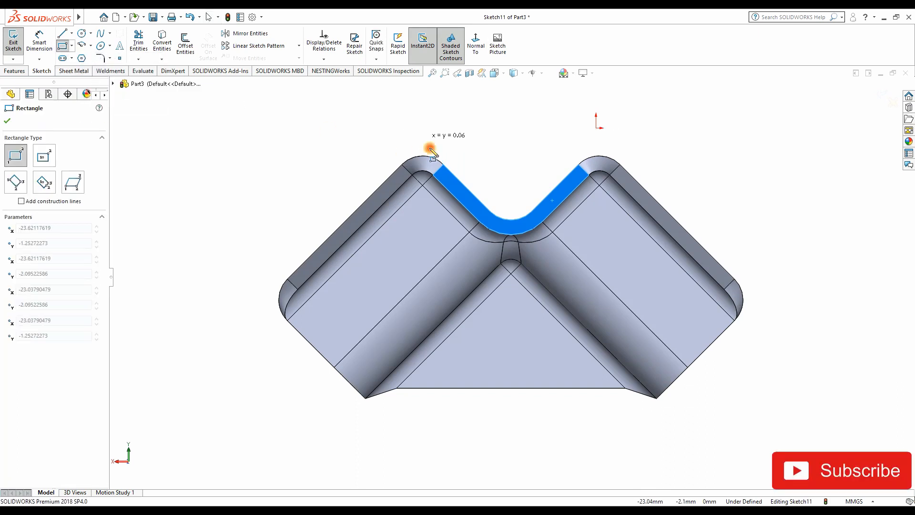
{"action": "mouse_move", "coordinate": [422, 137]}
{"action": "left_mouse_down"}
{"action": "mouse_move", "coordinate": [586, 245]}
{"action": "mouse_move", "coordinate": [609, 249]}
{"action": "left_mouse_up"}
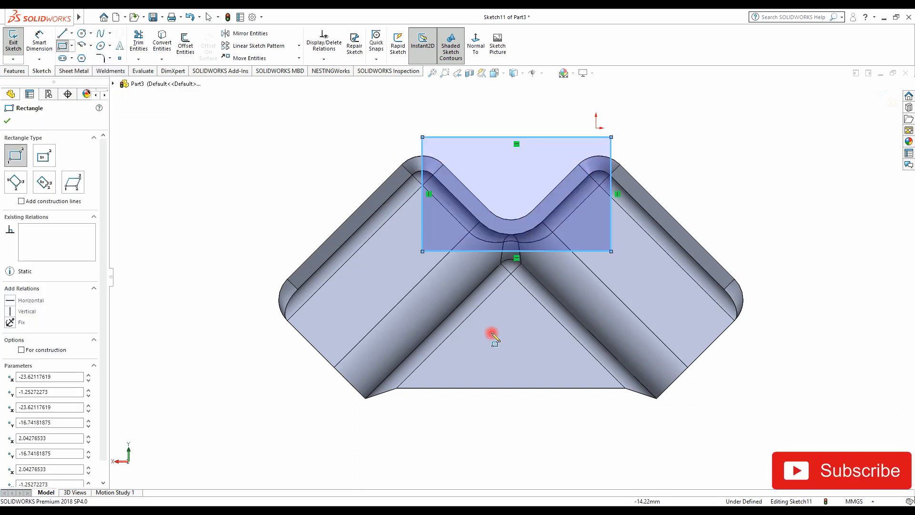
Step: Trim the protruding V-shaped end with an Extruded Cut of the rectangle, using Up To Vertex and the short edge where the protrusion begins
{"action": "mouse_move", "coordinate": [491, 333]}
{"action": "middle_mouse_down"}
{"action": "mouse_move", "coordinate": [613, 199]}
{"action": "mouse_move", "coordinate": [668, 345]}
{"action": "mouse_move", "coordinate": [476, 139]}
{"action": "middle_mouse_up"}
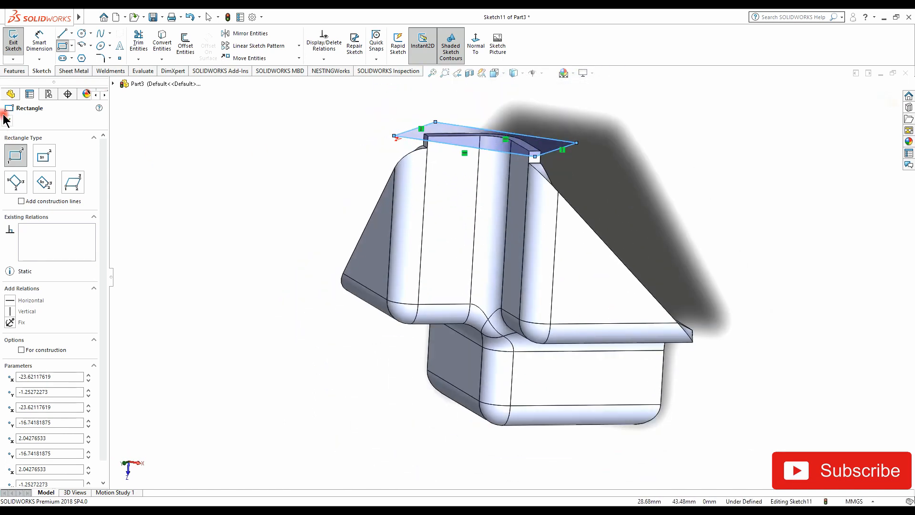
{"action": "left_click", "coordinate": [9, 70]}
{"action": "left_click", "coordinate": [139, 47]}
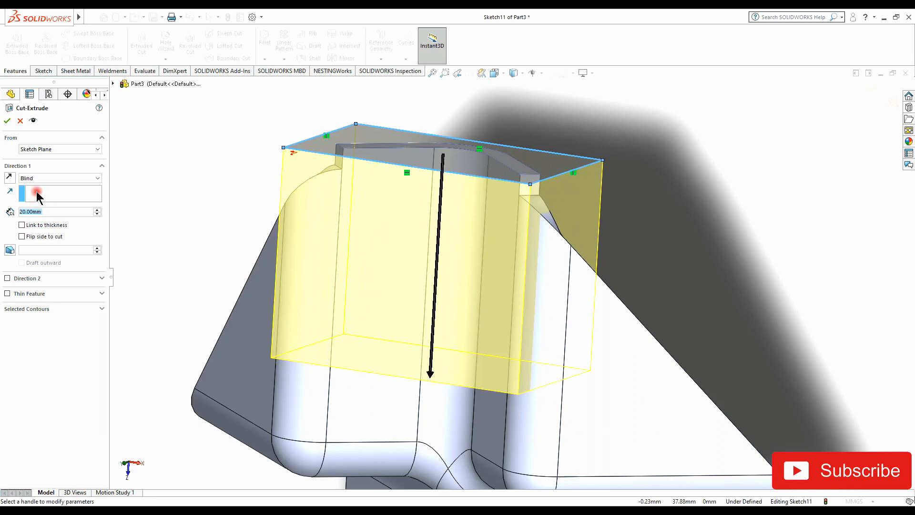
{"action": "left_click", "coordinate": [38, 179]}
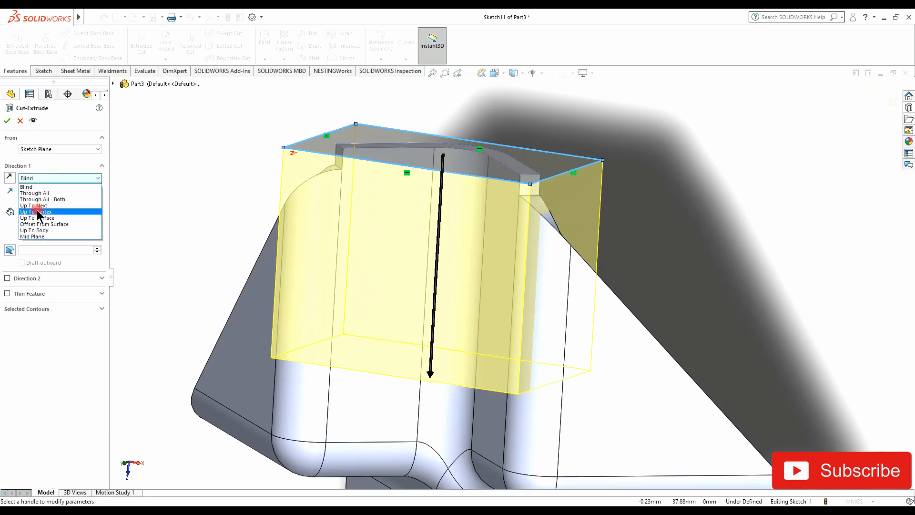
{"action": "left_click", "coordinate": [38, 212]}
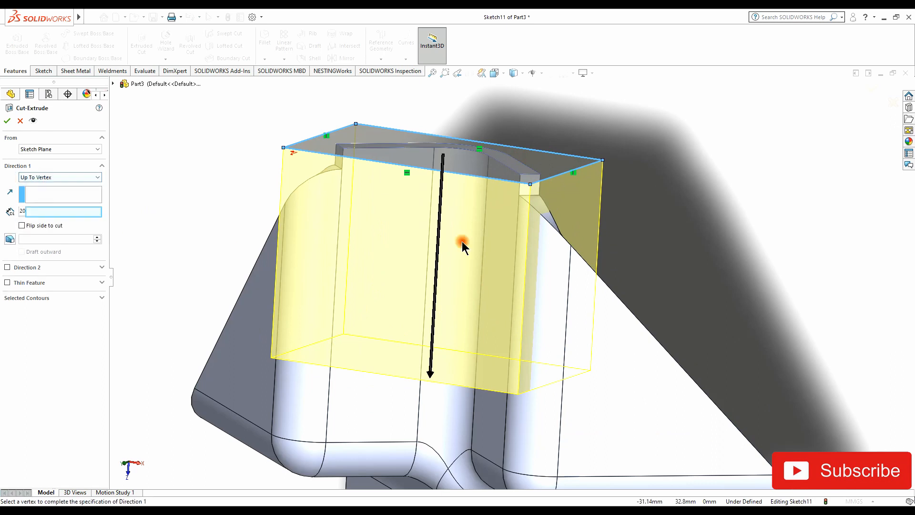
{"action": "left_click", "coordinate": [523, 198]}
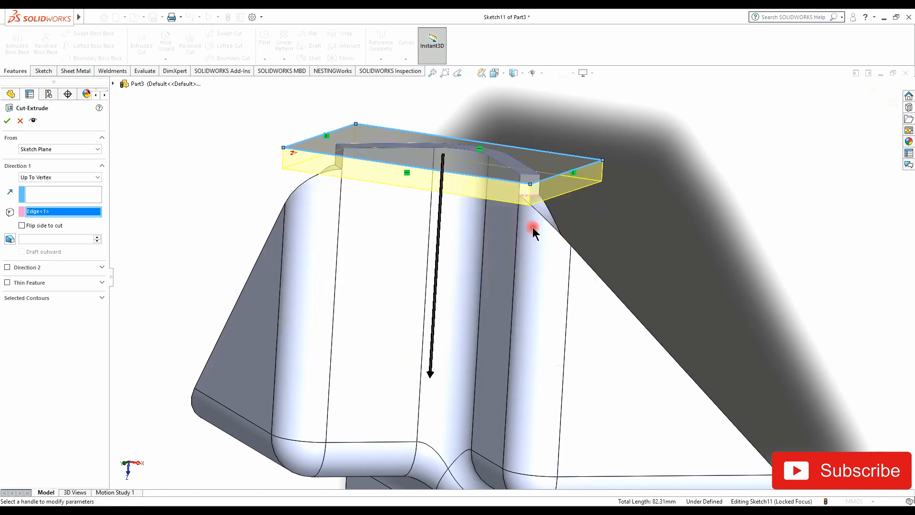
{"action": "scroll", "coordinate": [533, 232], "scroll_direction": "down", "scroll_amount": 3}
{"action": "left_click", "coordinate": [7, 120]}
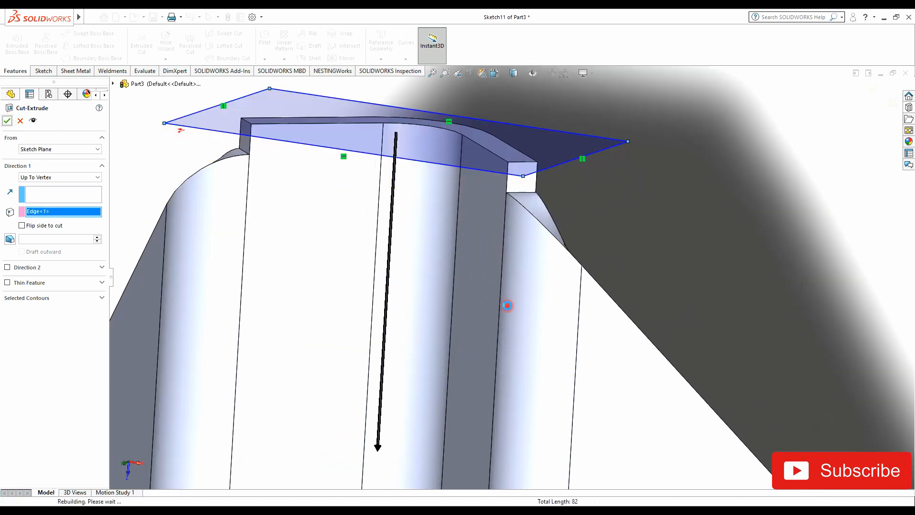
{"action": "scroll", "coordinate": [505, 290], "scroll_direction": "up", "scroll_amount": 5}
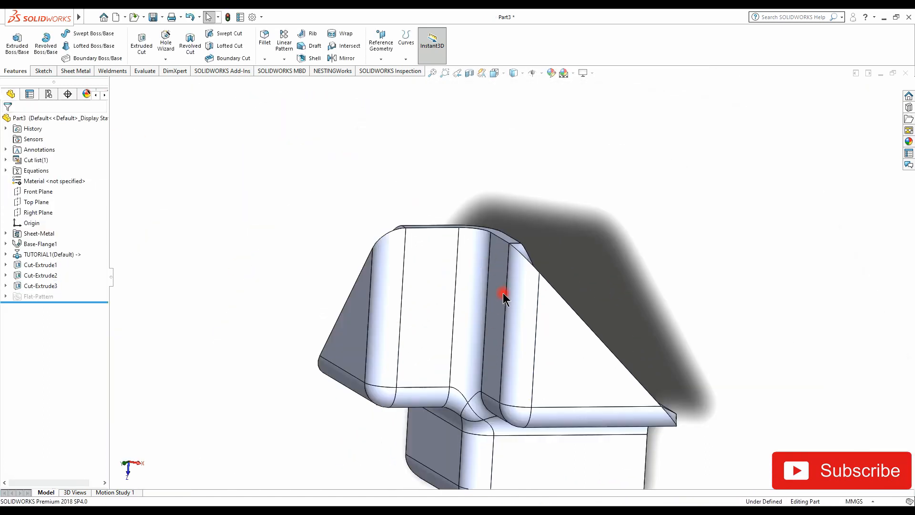
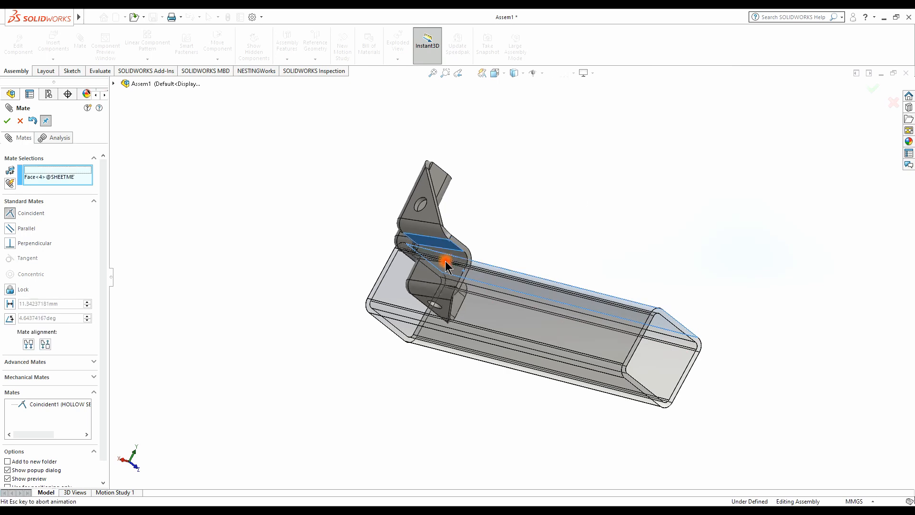
Step: Add coincident mates between the flat faces of the bracket and hollow section, and between the section's end face and the bracket's straight edge
{"action": "left_click", "coordinate": [436, 261]}
{"action": "left_click", "coordinate": [430, 297]}
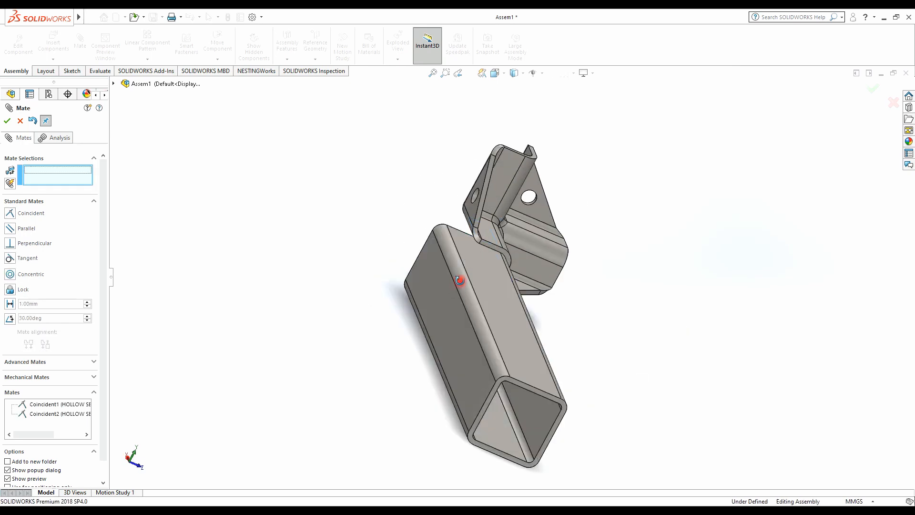
{"action": "middle_click_drag", "start_coordinate": [460, 282], "coordinate": [550, 300]}
{"action": "left_click", "coordinate": [532, 300]}
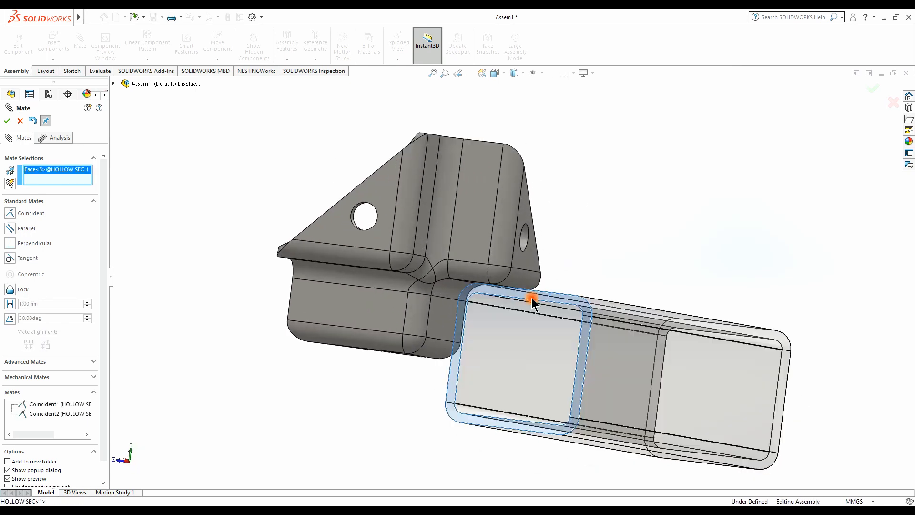
{"action": "scroll", "coordinate": [478, 291], "scroll_direction": "down", "scroll_amount": 2}
{"action": "middle_click_drag", "start_coordinate": [478, 291], "coordinate": [486, 247]}
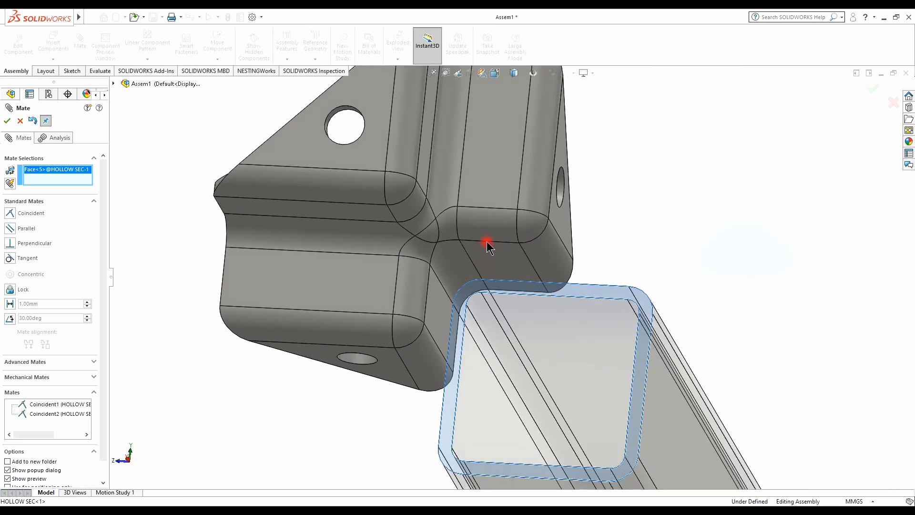
{"action": "left_click", "coordinate": [487, 242]}
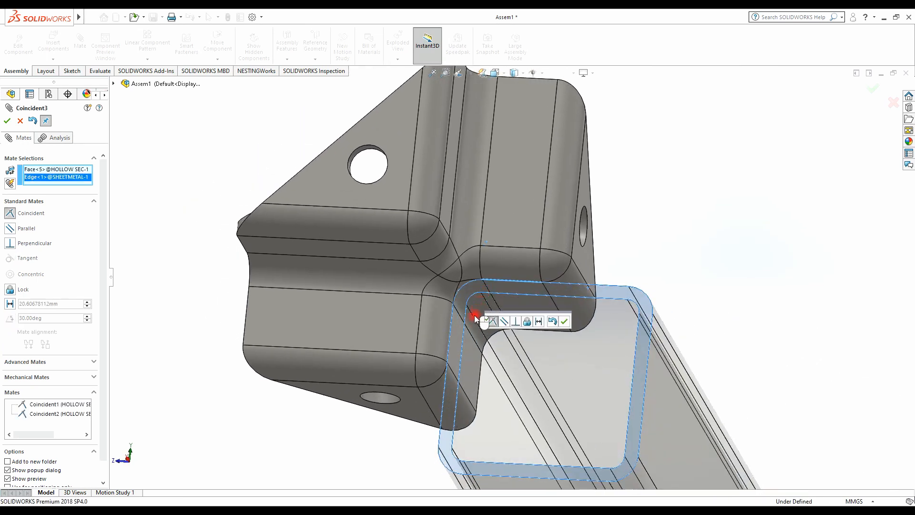
{"action": "left_click", "coordinate": [564, 321]}
{"action": "scroll", "coordinate": [553, 320], "scroll_direction": "up", "scroll_amount": 5}
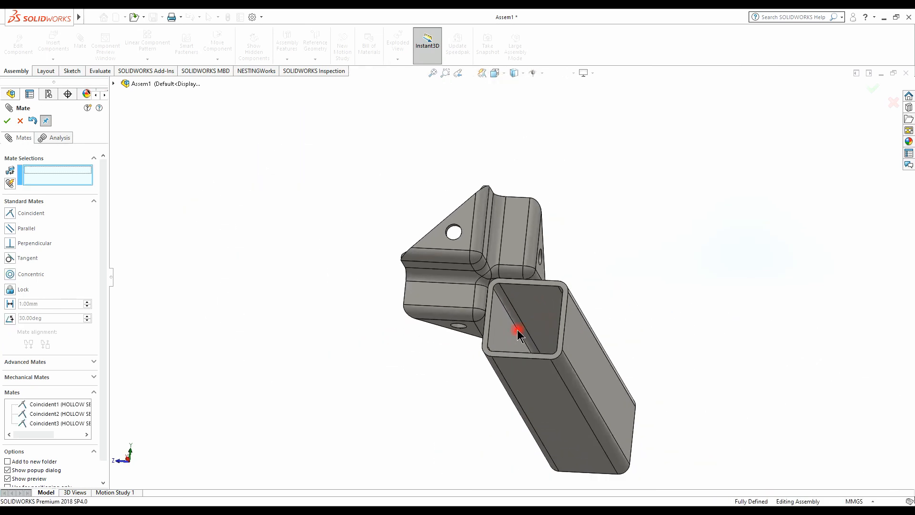
{"action": "middle_click_drag", "start_coordinate": [548, 324], "coordinate": [370, 349]}
{"action": "left_click", "coordinate": [7, 121]}
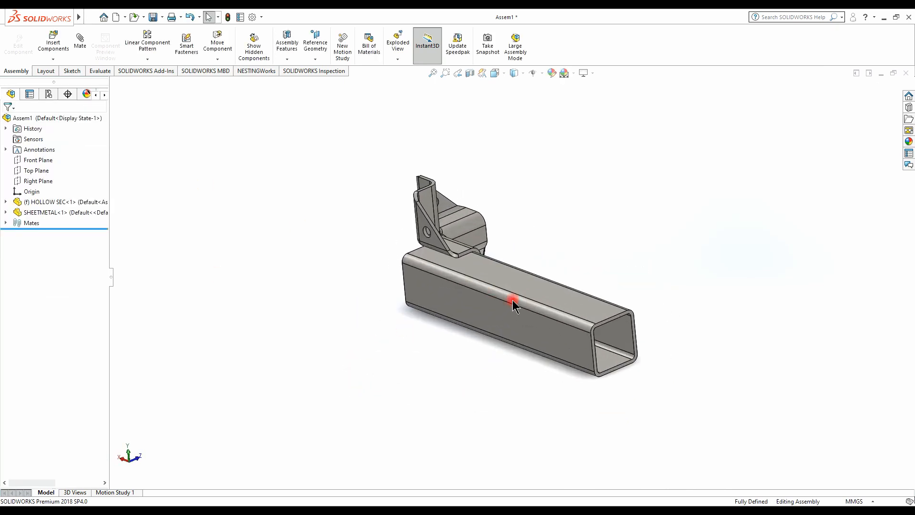
Step: Add a second instance of the SHEETMETAL bracket to the assembly, placed in free space beside the hollow section
{"action": "mouse_move", "coordinate": [515, 302]}
{"action": "middle_mouse_down"}
{"action": "mouse_move", "coordinate": [466, 317]}
{"action": "mouse_move", "coordinate": [506, 317]}
{"action": "middle_mouse_up"}
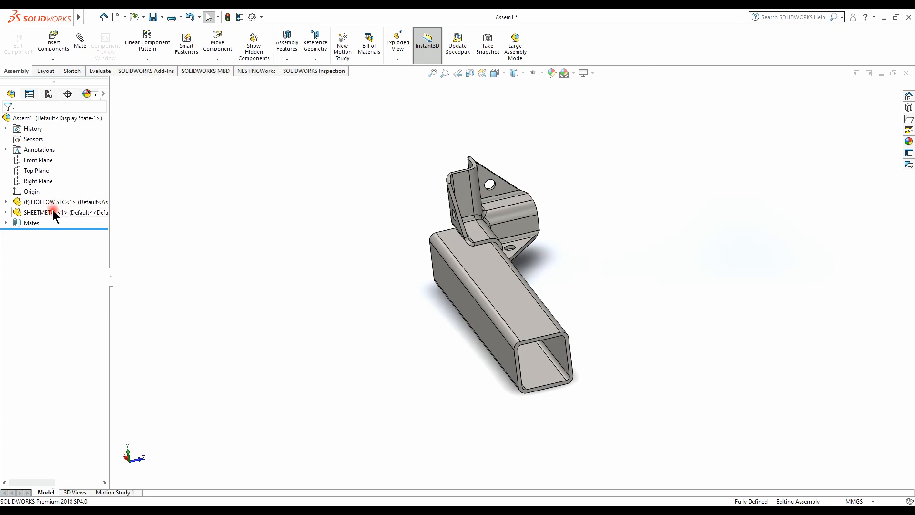
{"action": "left_click_drag", "start_coordinate": [53, 212], "coordinate": [323, 251], "text": "ctrl"}
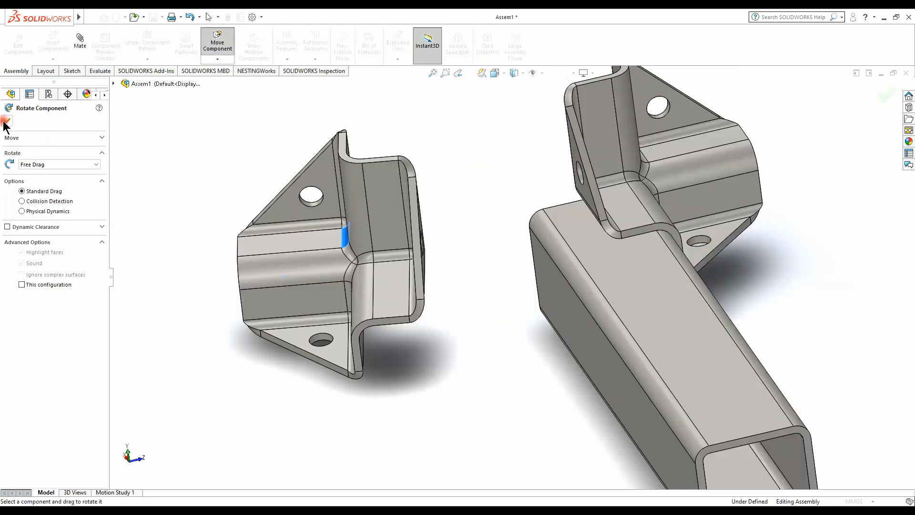
Step: Finish rotating the second bracket and add a coincident mate between its small flat inner face and the hollow section's upper face
{"action": "left_click", "coordinate": [6, 121]}
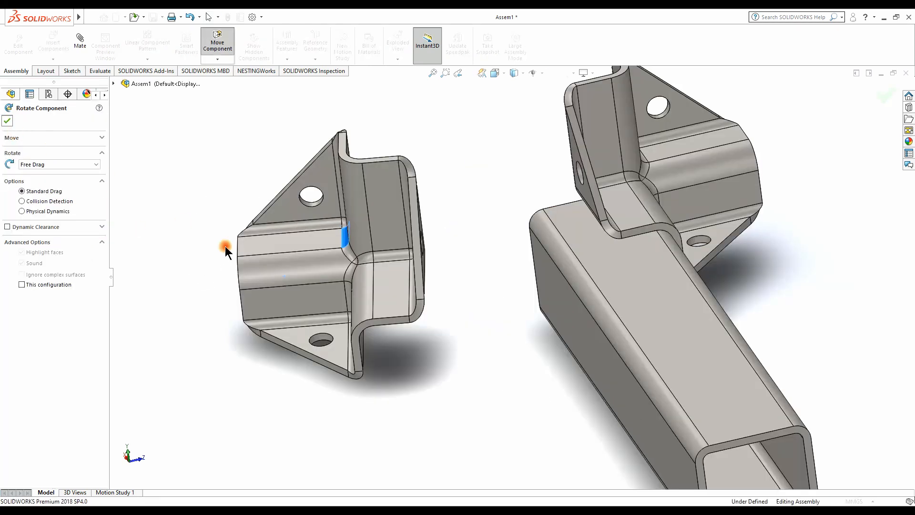
{"action": "middle_click_drag", "start_coordinate": [419, 307], "coordinate": [425, 198]}
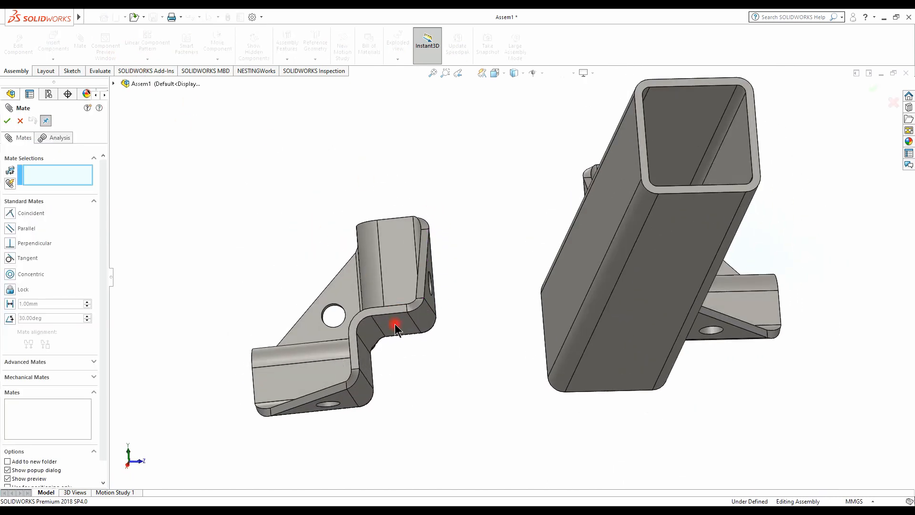
{"action": "middle_click_drag", "start_coordinate": [436, 338], "coordinate": [454, 329]}
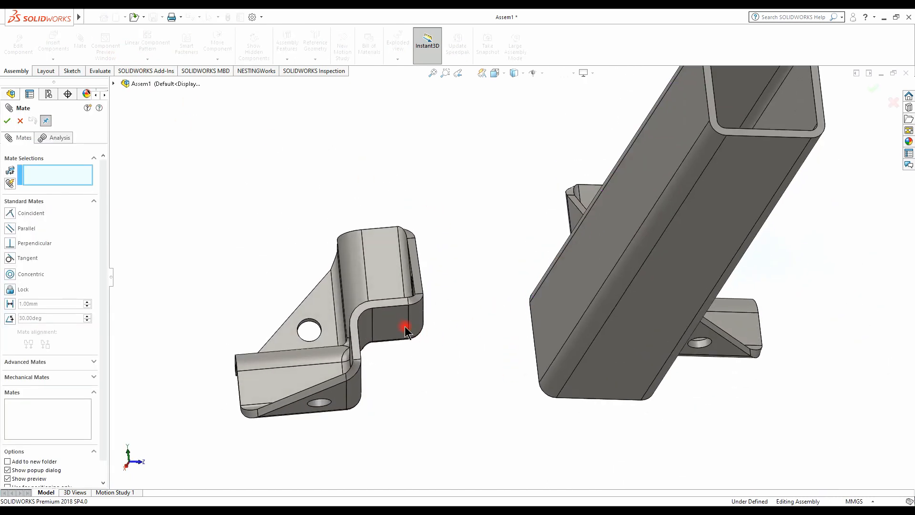
{"action": "left_click", "coordinate": [385, 324]}
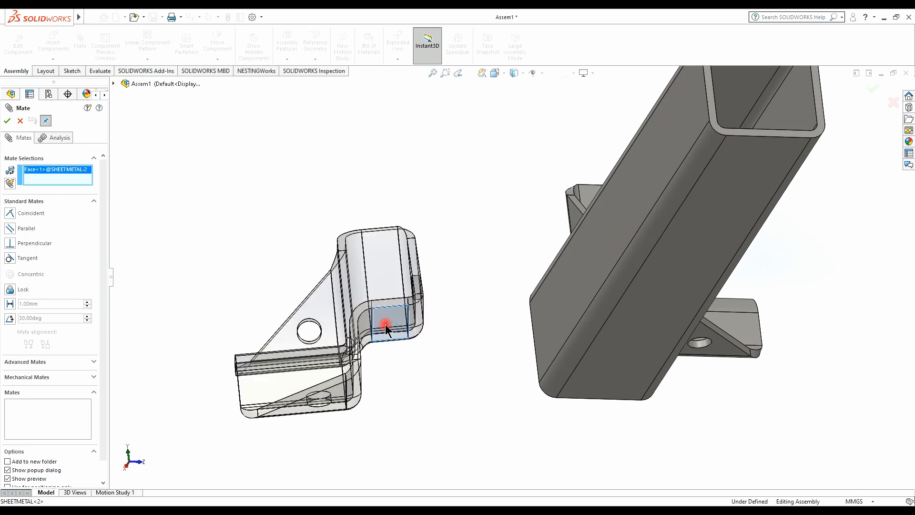
{"action": "middle_click_drag", "start_coordinate": [516, 304], "coordinate": [568, 302]}
{"action": "left_click", "coordinate": [568, 303]}
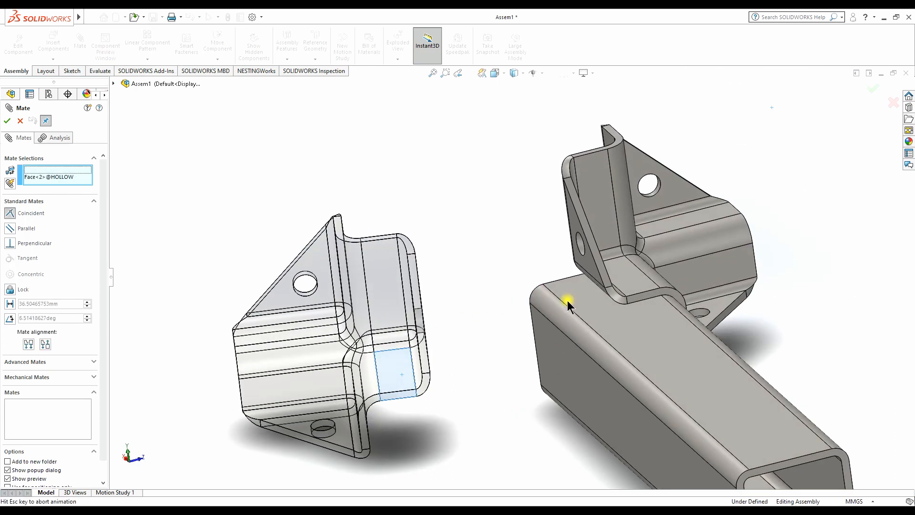
{"action": "left_click", "coordinate": [667, 361]}
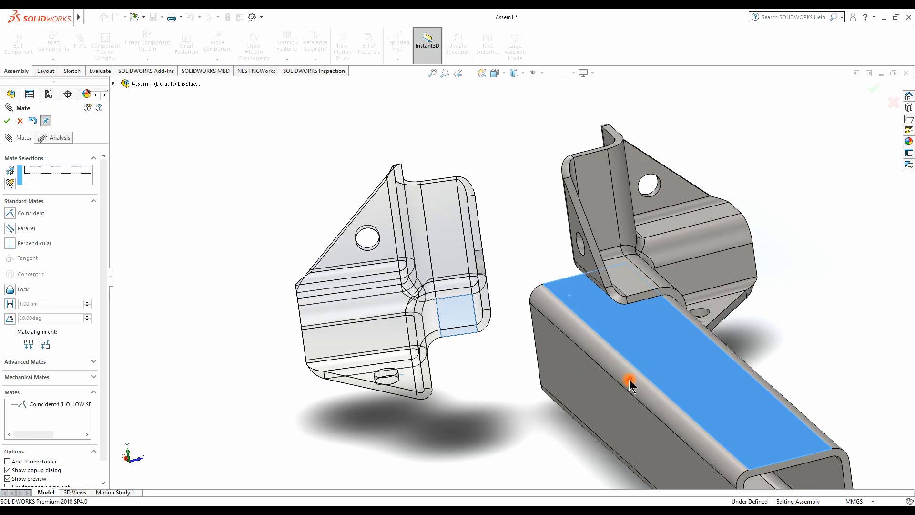
Step: Add a coincident mate between the hollow section's free side face and the adjoining flat face of the second bracket
{"action": "left_click", "coordinate": [566, 370]}
{"action": "middle_click_drag", "start_coordinate": [566, 370], "coordinate": [478, 347]}
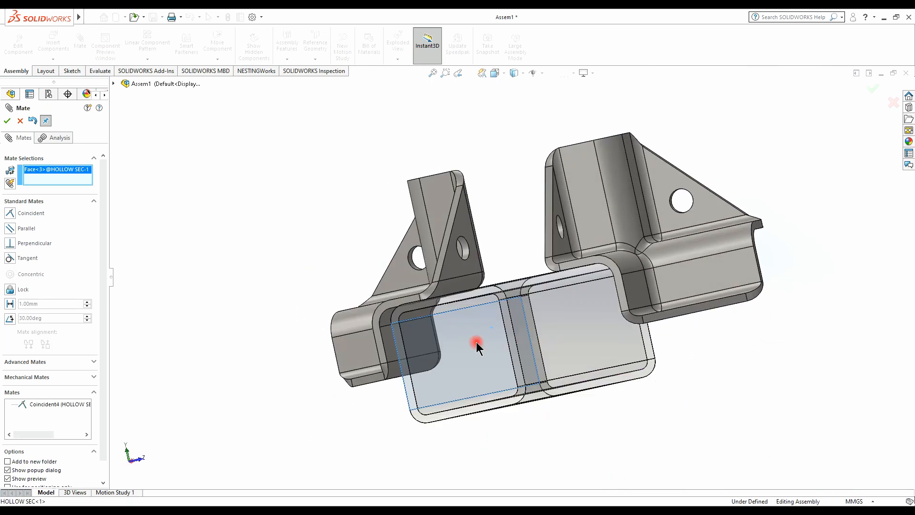
{"action": "left_click", "coordinate": [393, 341]}
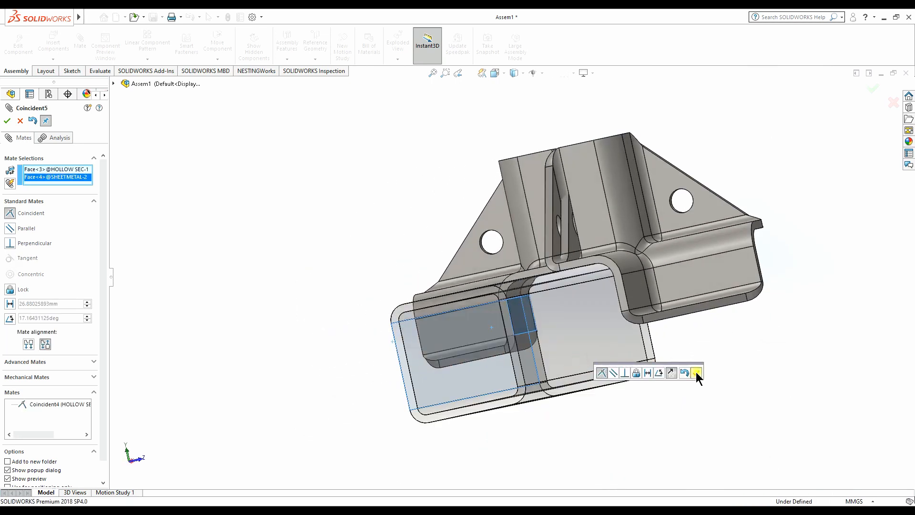
{"action": "left_click", "coordinate": [696, 373]}
Step: Add a coincident mate between the hollow section's end face and the second bracket's straight edge, and finish mating
{"action": "middle_click_drag", "start_coordinate": [623, 343], "coordinate": [519, 235]}
{"action": "middle_click_drag", "start_coordinate": [520, 235], "coordinate": [567, 236]}
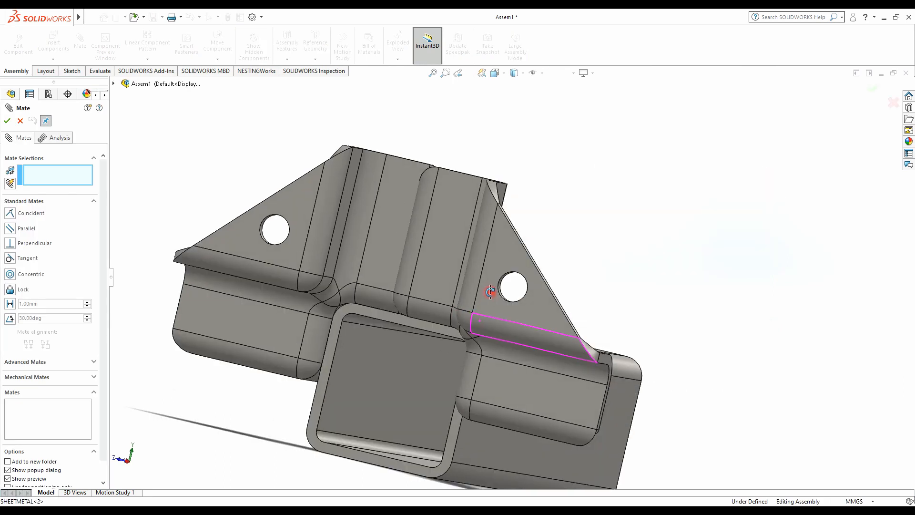
{"action": "middle_click_drag", "start_coordinate": [429, 314], "coordinate": [462, 275]}
{"action": "scroll", "coordinate": [434, 320], "scroll_direction": "down", "scroll_amount": 3}
{"action": "left_click", "coordinate": [440, 299]}
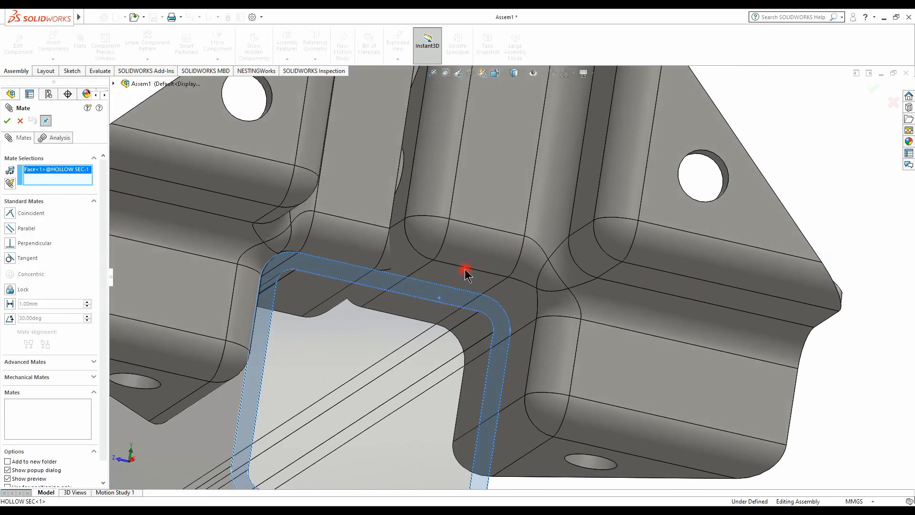
{"action": "left_click", "coordinate": [463, 276]}
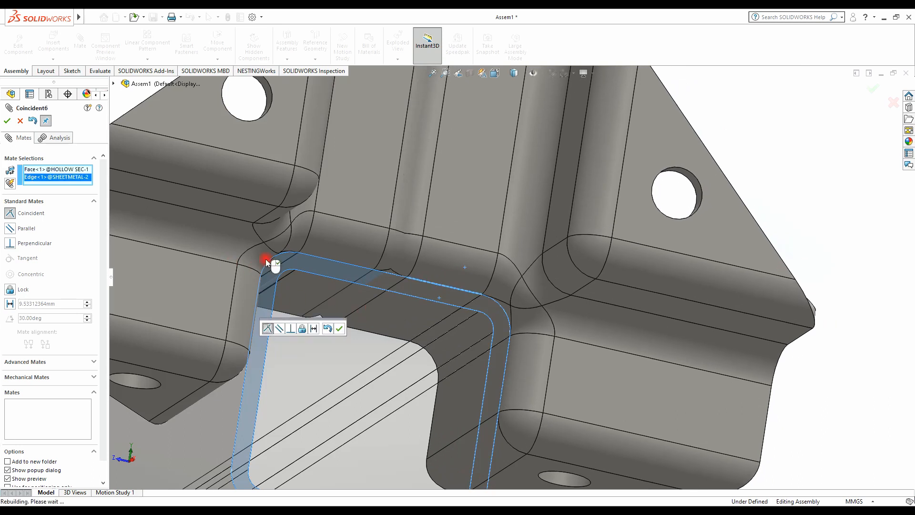
{"action": "left_click", "coordinate": [7, 120]}
{"action": "scroll", "coordinate": [414, 336], "scroll_direction": "up", "scroll_amount": 5}
{"action": "middle_click_drag", "start_coordinate": [413, 336], "coordinate": [376, 378]}
{"action": "scroll", "coordinate": [376, 378], "scroll_direction": "up", "scroll_amount": 3}
{"action": "left_click", "coordinate": [7, 120]}
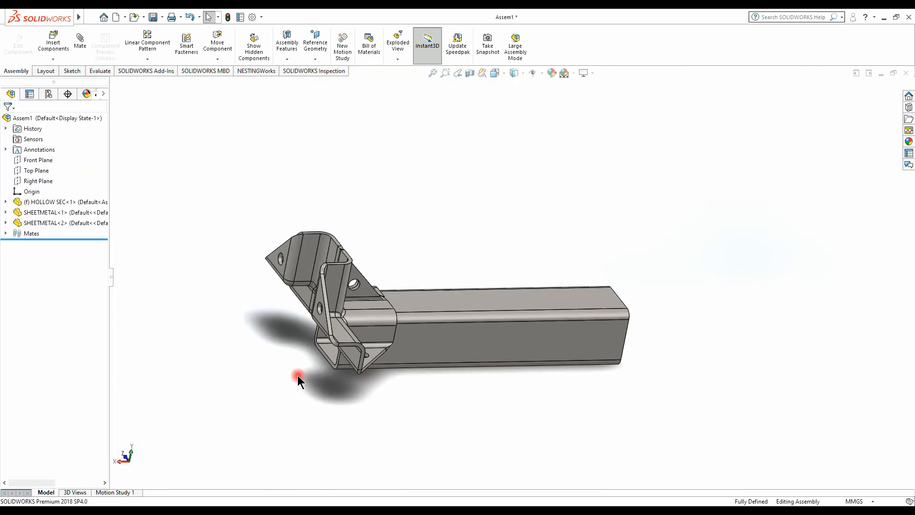
Step: In the HOLLOW SEC part, change the structural member's size to 35x35x2.0 SHS and save the part
{"action": "mouse_move", "coordinate": [363, 510]}
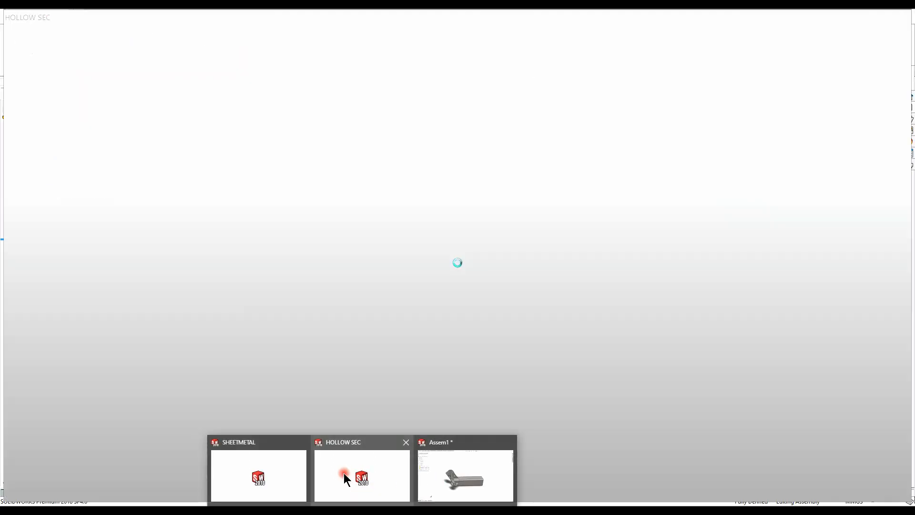
{"action": "left_click", "coordinate": [344, 473]}
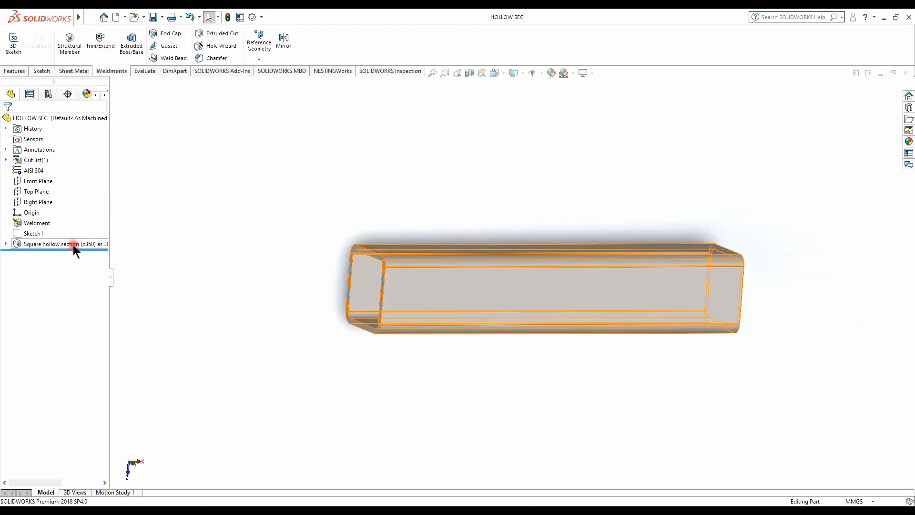
{"action": "left_click", "coordinate": [72, 244]}
{"action": "left_click", "coordinate": [81, 216]}
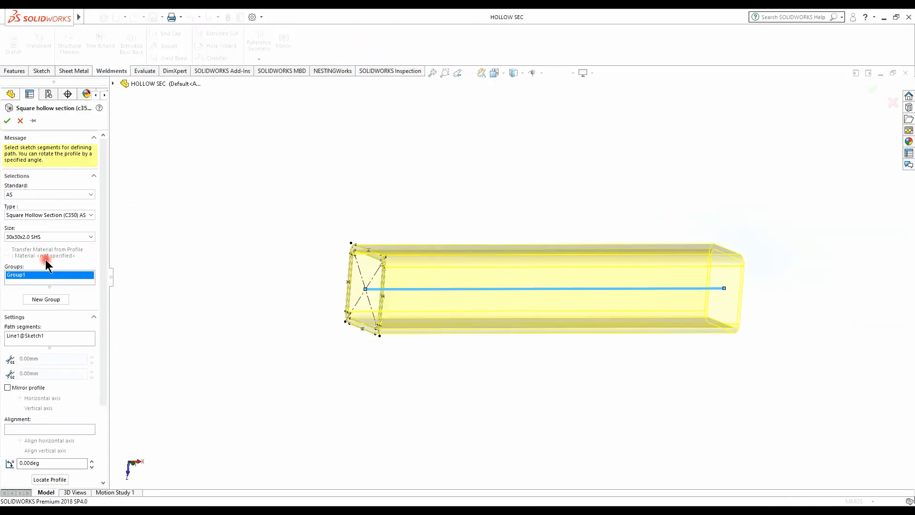
{"action": "left_click", "coordinate": [53, 236]}
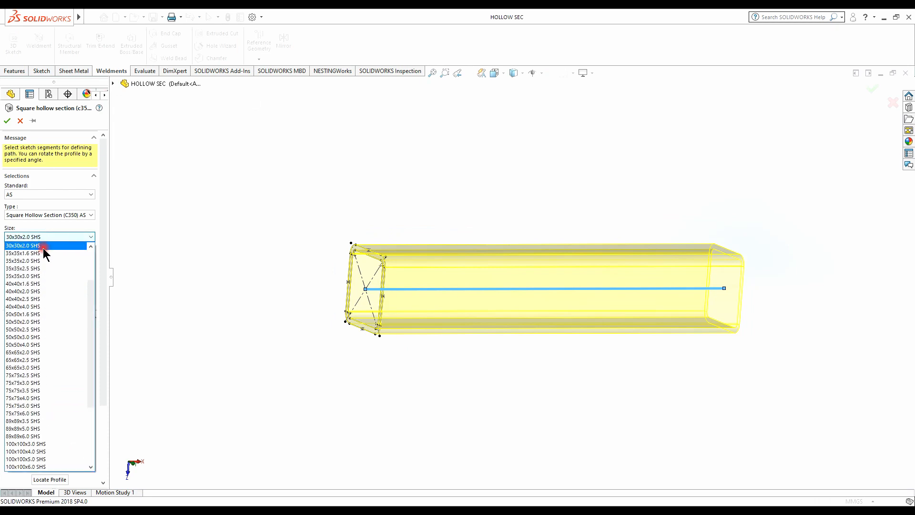
{"action": "left_click", "coordinate": [37, 254]}
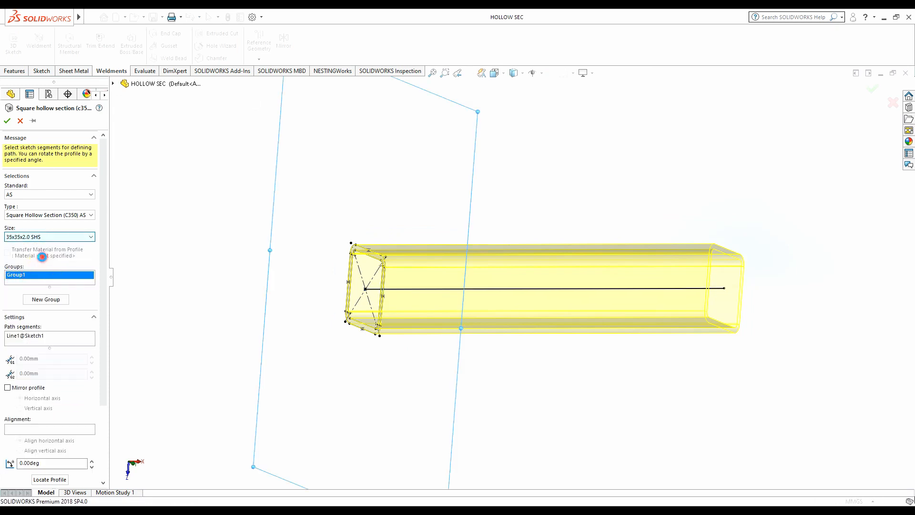
{"action": "left_click", "coordinate": [24, 243]}
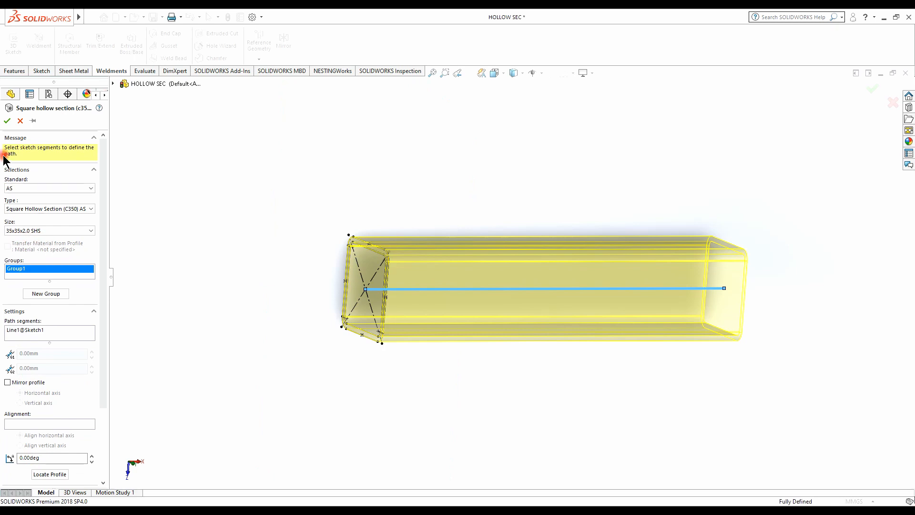
{"action": "left_click", "coordinate": [7, 121]}
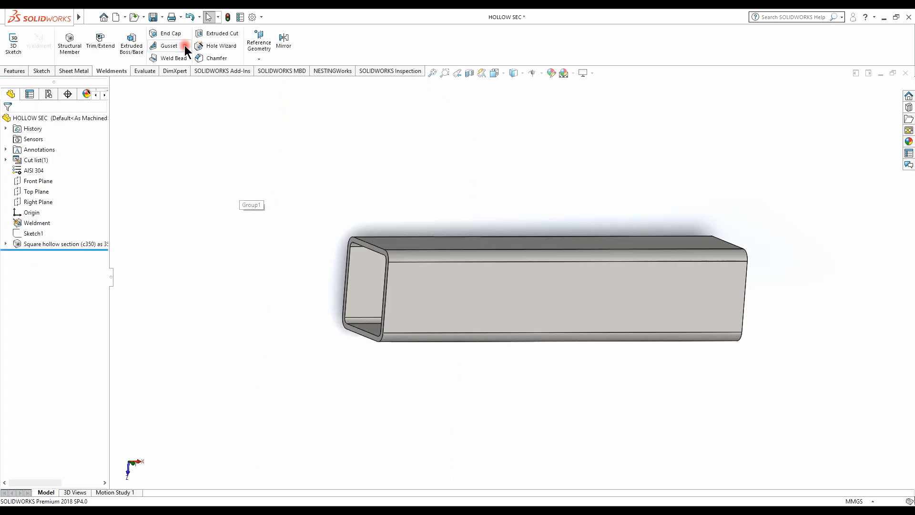
{"action": "left_click", "coordinate": [154, 17]}
Step: Return to the Assem1 assembly and rebuild it with the resized hollow section
{"action": "mouse_move", "coordinate": [362, 510]}
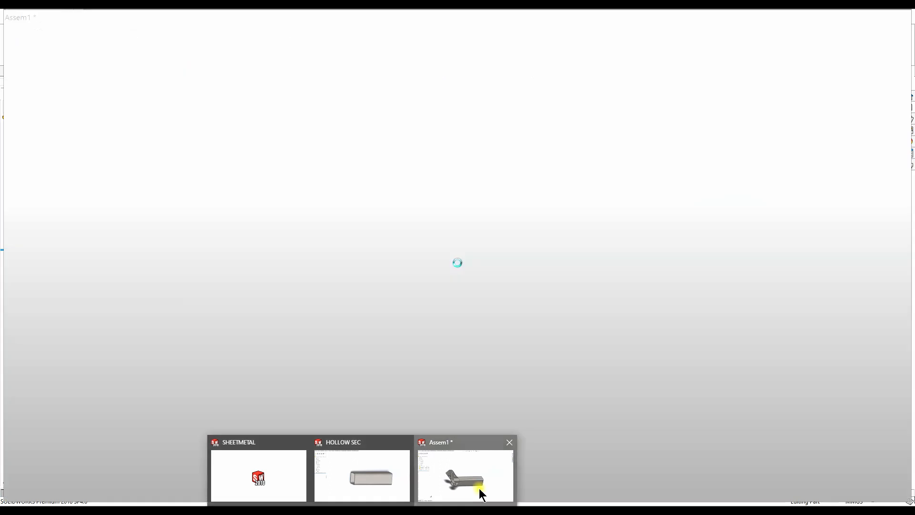
{"action": "left_click", "coordinate": [479, 487]}
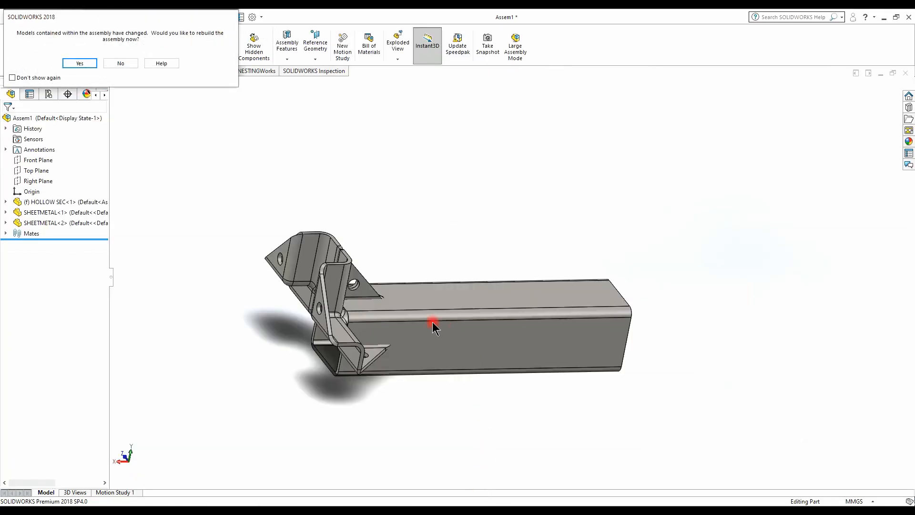
{"action": "left_click", "coordinate": [81, 63]}
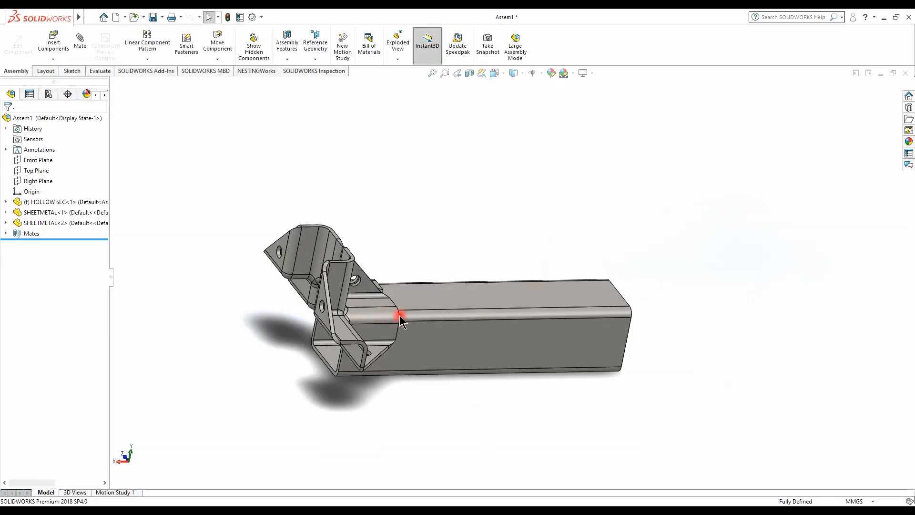
Step: Add a second instance of the HOLLOW SEC part to the assembly, placed in free space above the first section
{"action": "scroll", "coordinate": [371, 297], "scroll_direction": "down", "scroll_amount": 3}
{"action": "middle_click_drag", "start_coordinate": [371, 297], "coordinate": [413, 234]}
{"action": "scroll", "coordinate": [411, 239], "scroll_direction": "up", "scroll_amount": 4}
{"action": "middle_click_drag", "start_coordinate": [426, 295], "coordinate": [477, 288]}
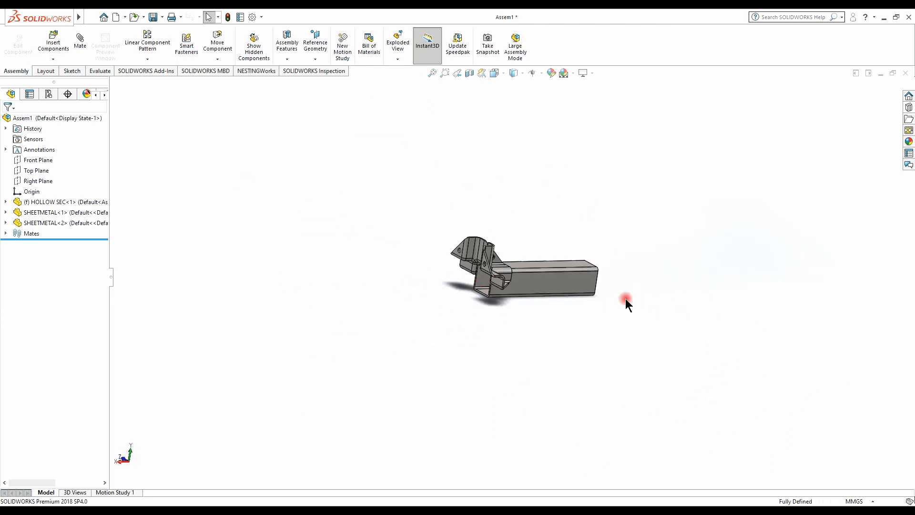
{"action": "left_click_drag", "start_coordinate": [556, 285], "coordinate": [465, 168], "text": "ctrl"}
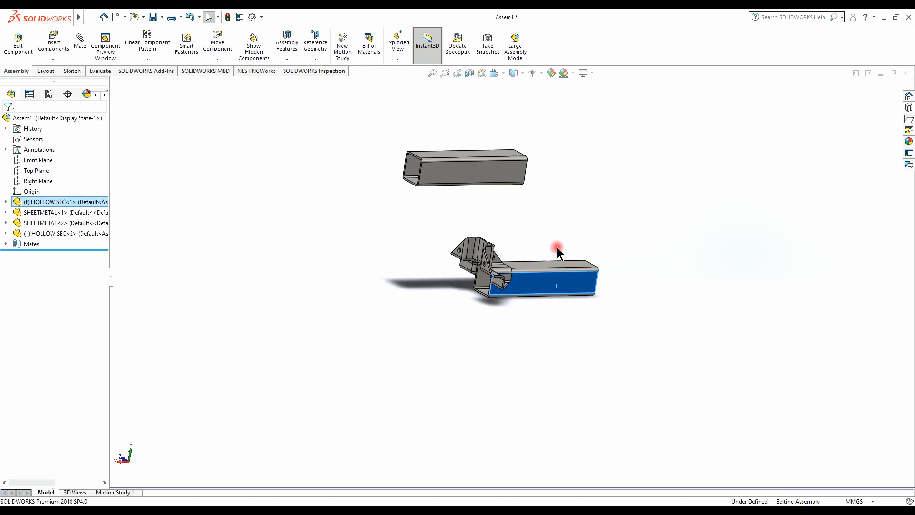
{"action": "left_click", "coordinate": [521, 224]}
{"action": "middle_click_drag", "start_coordinate": [521, 223], "coordinate": [514, 227]}
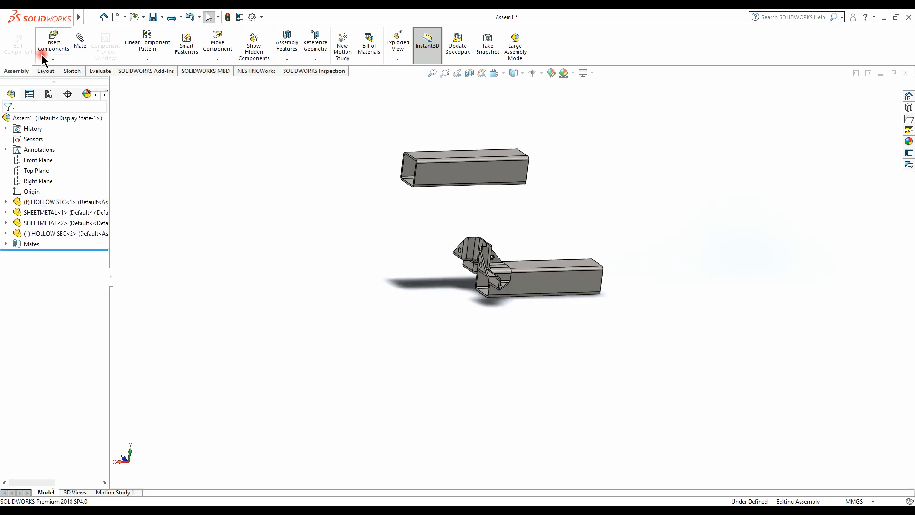
Step: Rotate the copied hollow section freely until it stands roughly upright above the brackets
{"action": "left_click", "coordinate": [217, 62]}
{"action": "left_click", "coordinate": [233, 84]}
{"action": "left_click_drag", "start_coordinate": [415, 184], "coordinate": [64, 148]}
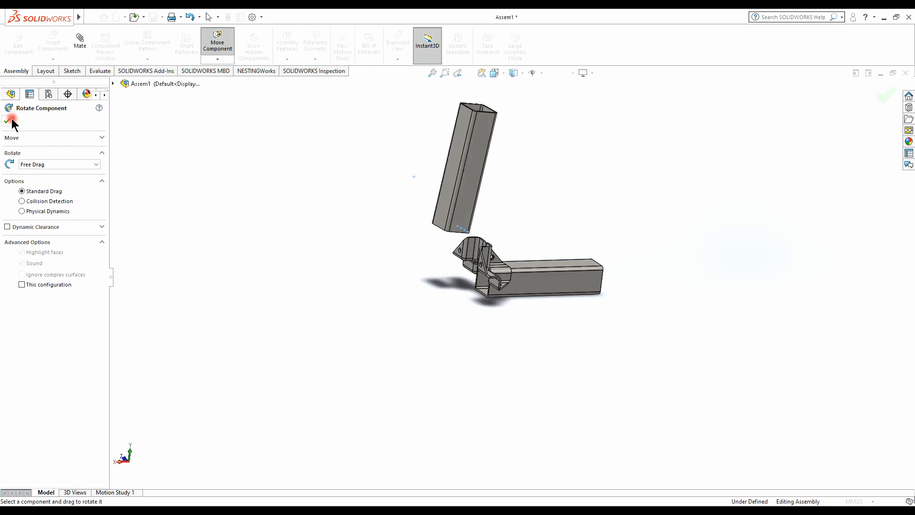
{"action": "key", "text": "Escape"}
Step: Add a coincident mate between a side face of the upright hollow section and the matching flat face of the second bracket
{"action": "scroll", "coordinate": [491, 217], "scroll_direction": "down", "scroll_amount": 3}
{"action": "left_click", "coordinate": [488, 251]}
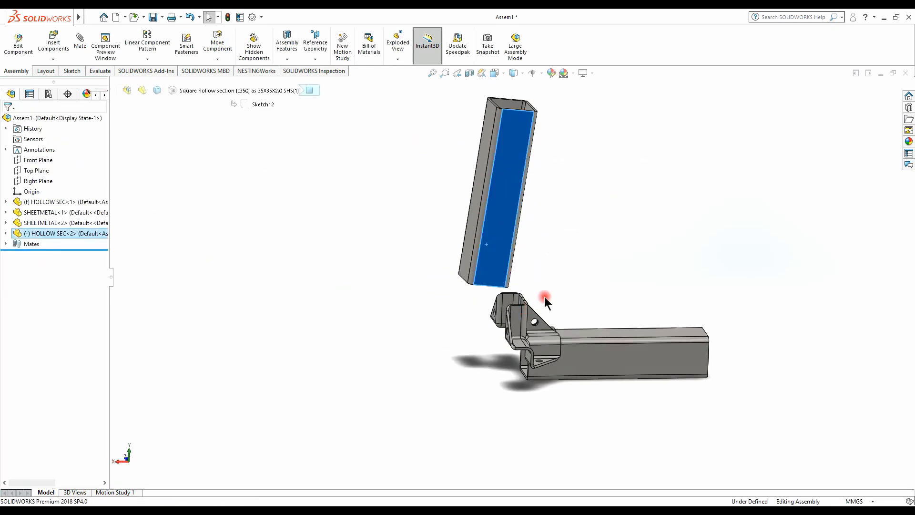
{"action": "key", "text": "m"}
{"action": "middle_click_drag", "start_coordinate": [564, 294], "coordinate": [581, 322]}
{"action": "scroll", "coordinate": [624, 334], "scroll_direction": "down", "scroll_amount": 4}
{"action": "left_click", "coordinate": [581, 322]}
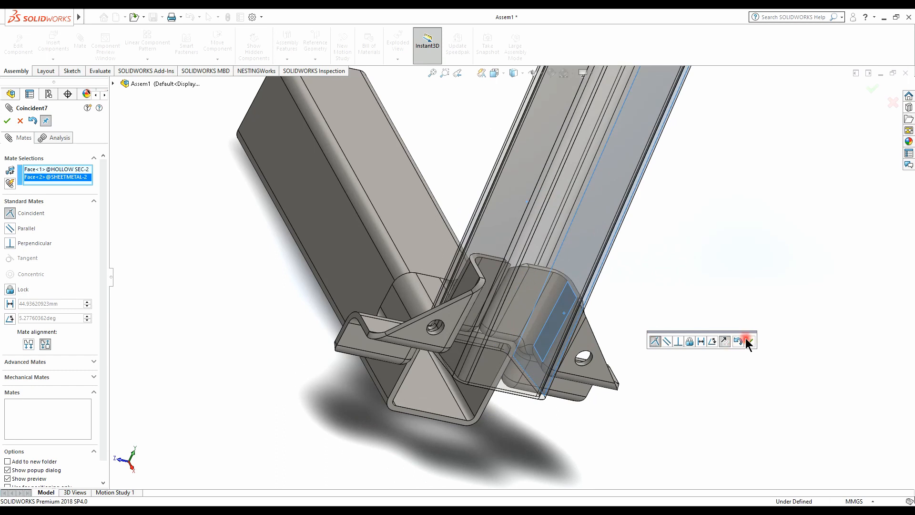
{"action": "left_click", "coordinate": [747, 339]}
Step: Add a coincident mate between the upright section's adjacent side face and the second bracket's other upright flat face
{"action": "middle_click_drag", "start_coordinate": [594, 308], "coordinate": [482, 300]}
{"action": "scroll", "coordinate": [482, 300], "scroll_direction": "up", "scroll_amount": 4}
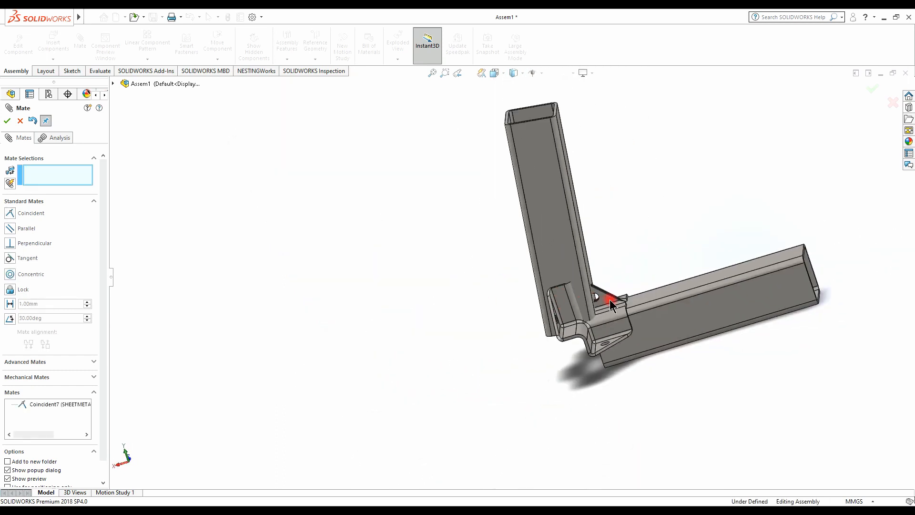
{"action": "scroll", "coordinate": [610, 300], "scroll_direction": "down", "scroll_amount": 3}
{"action": "middle_click_drag", "start_coordinate": [578, 298], "coordinate": [532, 281]}
{"action": "left_click_drag", "start_coordinate": [568, 247], "coordinate": [462, 215]}
{"action": "middle_click_drag", "start_coordinate": [462, 215], "coordinate": [384, 221]}
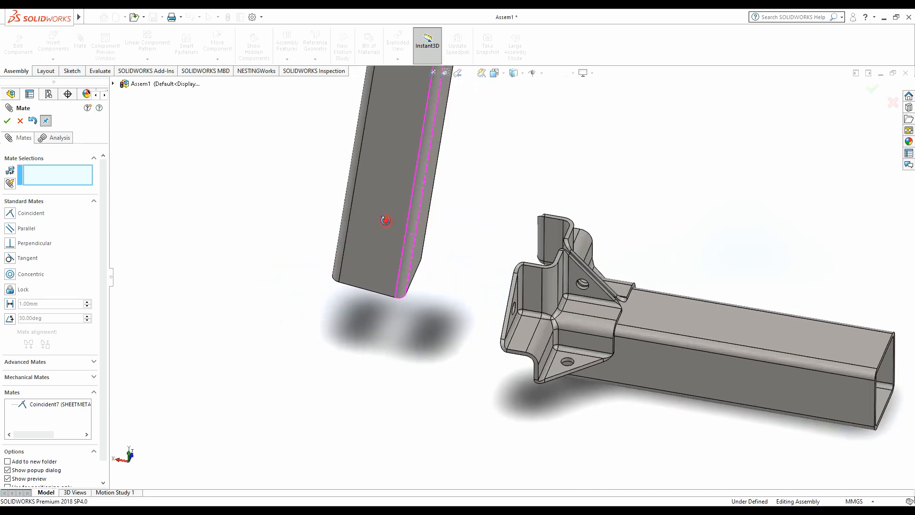
{"action": "left_click", "coordinate": [425, 232]}
{"action": "middle_click_drag", "start_coordinate": [439, 241], "coordinate": [544, 265]}
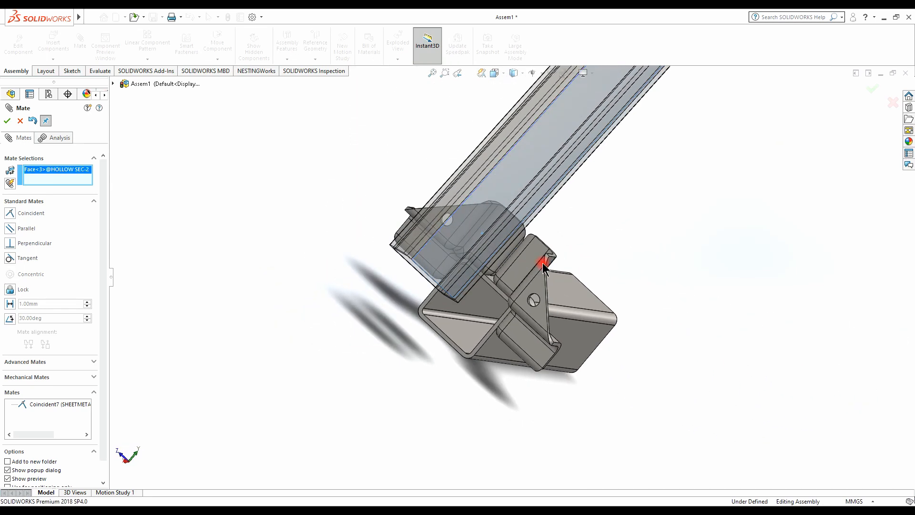
{"action": "left_click", "coordinate": [536, 259]}
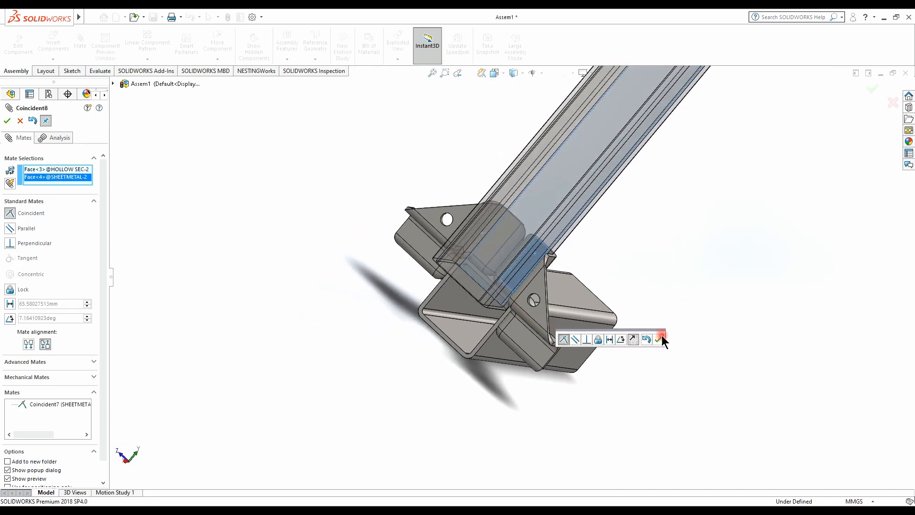
{"action": "left_click", "coordinate": [659, 339]}
Step: Add a coincident mate between the upright hollow section's lower end face and the adjacent straight edge of the first bracket
{"action": "scroll", "coordinate": [520, 295], "scroll_direction": "down", "scroll_amount": 2}
{"action": "middle_click_drag", "start_coordinate": [494, 282], "coordinate": [535, 225]}
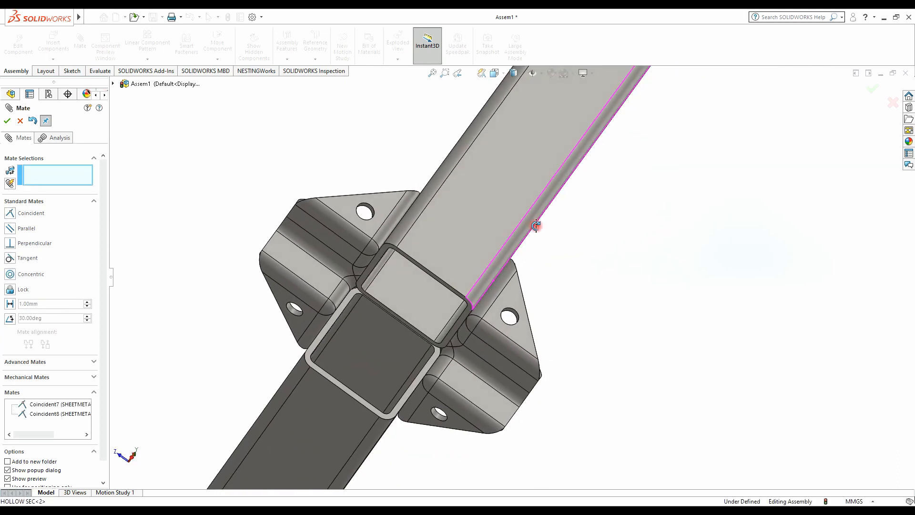
{"action": "scroll", "coordinate": [439, 267], "scroll_direction": "down", "scroll_amount": 2}
{"action": "scroll", "coordinate": [507, 198], "scroll_direction": "down", "scroll_amount": 5}
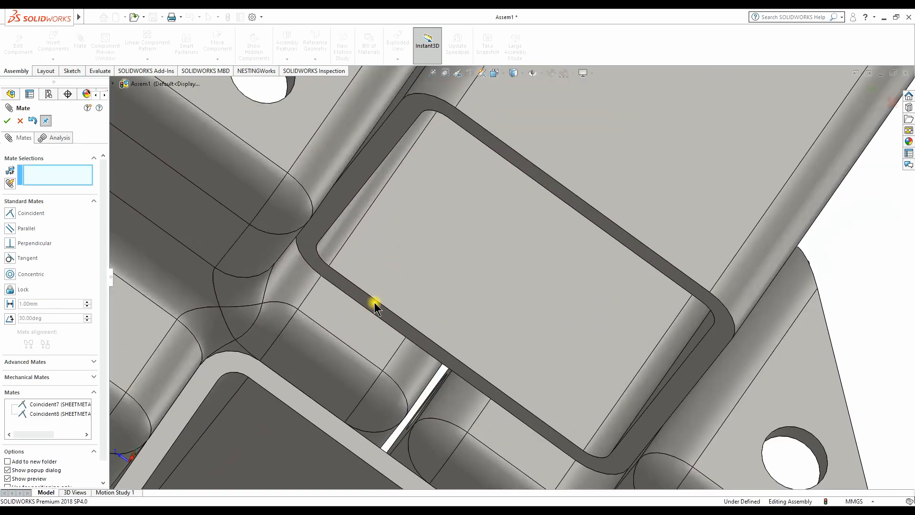
{"action": "left_click", "coordinate": [375, 305]}
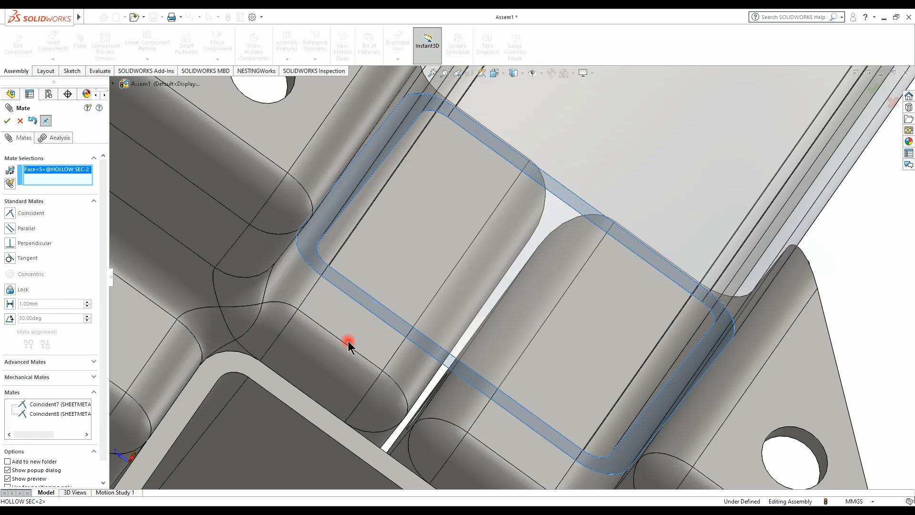
{"action": "left_click", "coordinate": [346, 343]}
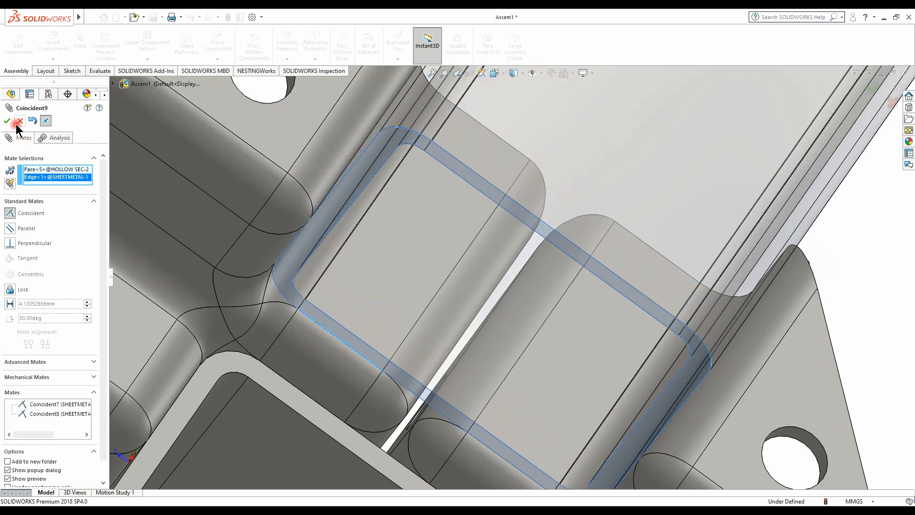
{"action": "scroll", "coordinate": [421, 253], "scroll_direction": "up", "scroll_amount": 9}
{"action": "middle_click_drag", "start_coordinate": [501, 278], "coordinate": [356, 258]}
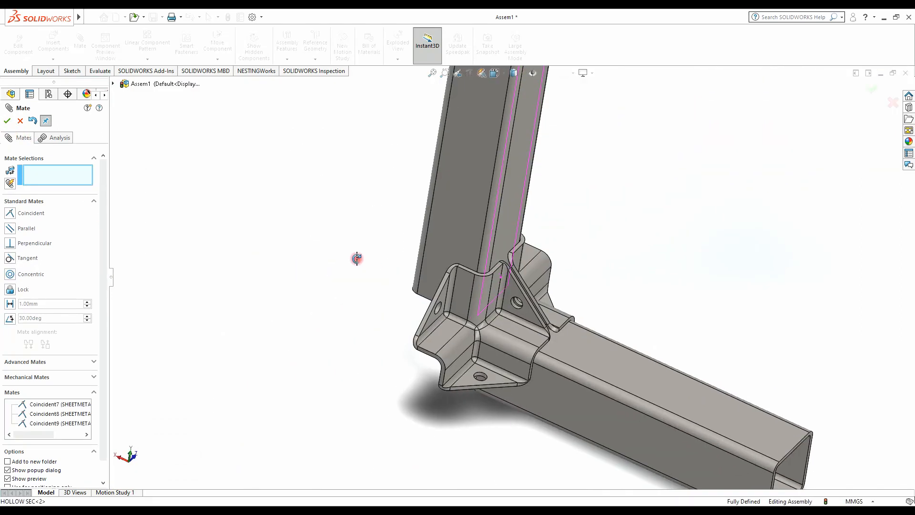
{"action": "scroll", "coordinate": [476, 244], "scroll_direction": "up", "scroll_amount": 4}
{"action": "middle_click_drag", "start_coordinate": [476, 244], "coordinate": [553, 167]}
Step: Switch to Notepad, replace the note with "I WILL PAUSE THE VIDEO AND GET BACK WHEN THE ASSEMBLE IS ALMOST DONE", and return to the SOLIDWORKS assembly
{"action": "key", "text": "alt+Tab"}
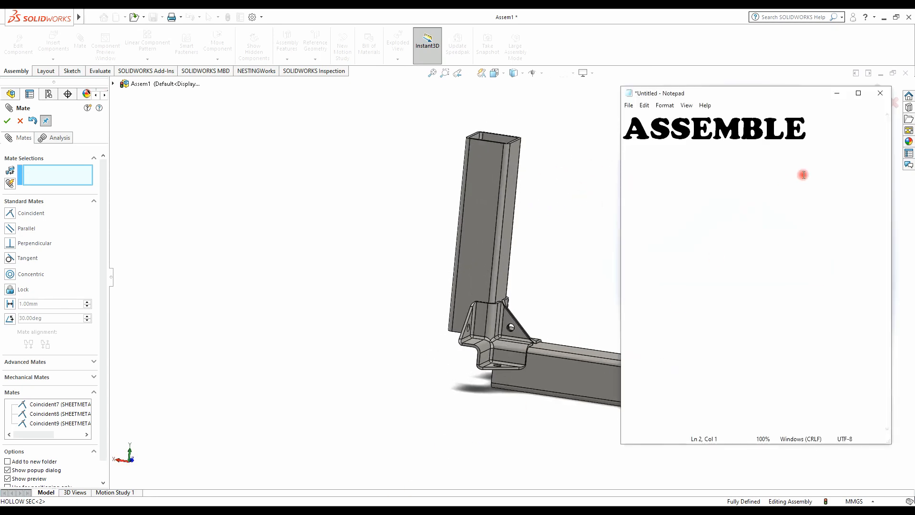
{"action": "key", "text": "ctrl+a"}
{"action": "key", "text": "BackSpace"}
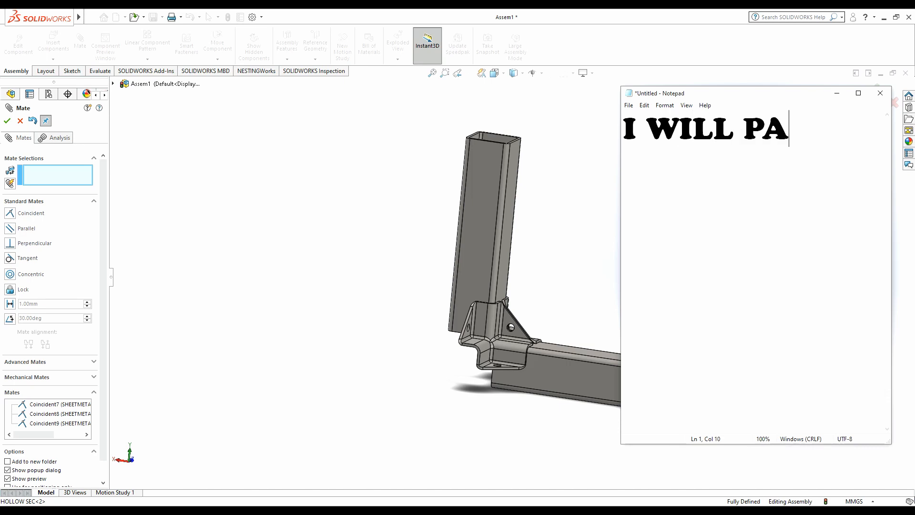
{"action": "type", "text": "I WILL PAUSE THE V"}
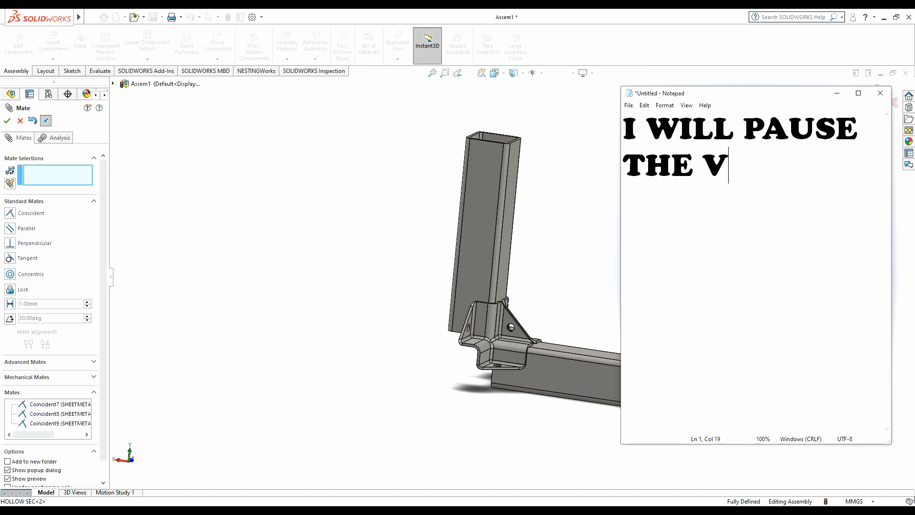
{"action": "type", "text": "IDEO AND "}
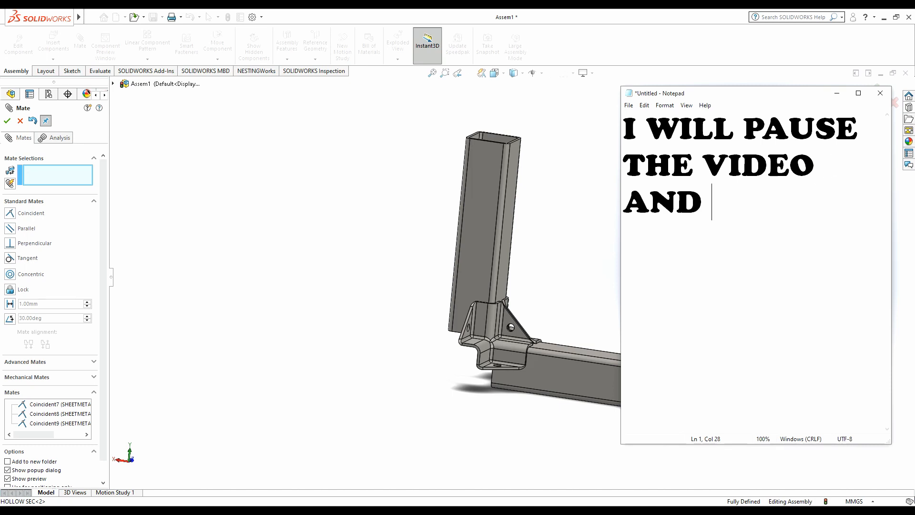
{"action": "type", "text": "GET BA"}
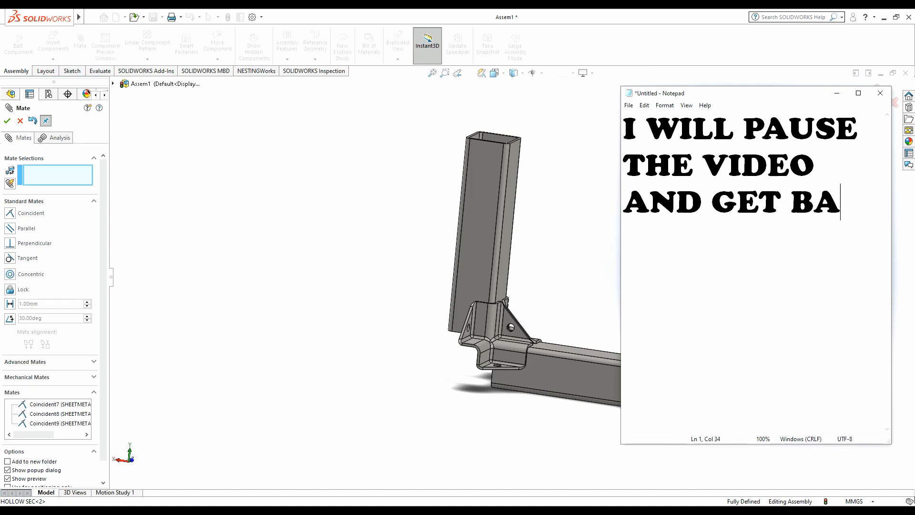
{"action": "type", "text": "CK WHEN"}
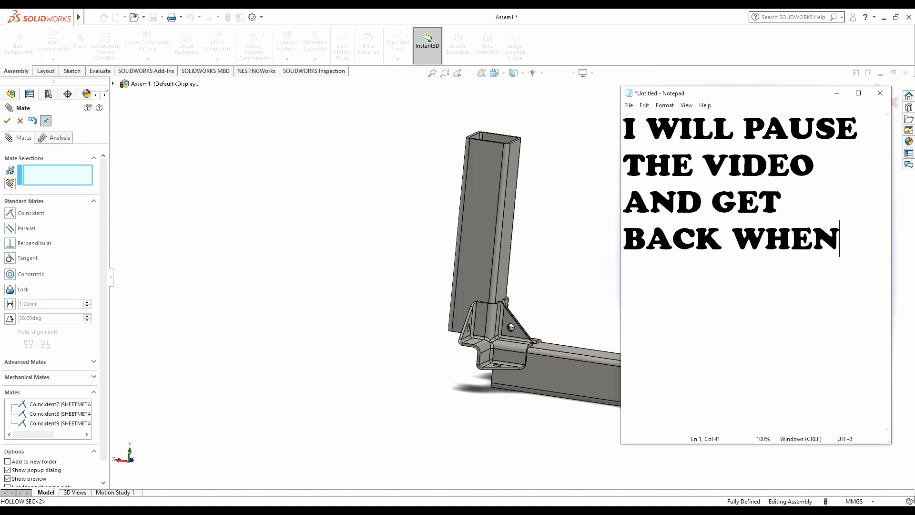
{"action": "type", "text": " THE ASSEM"}
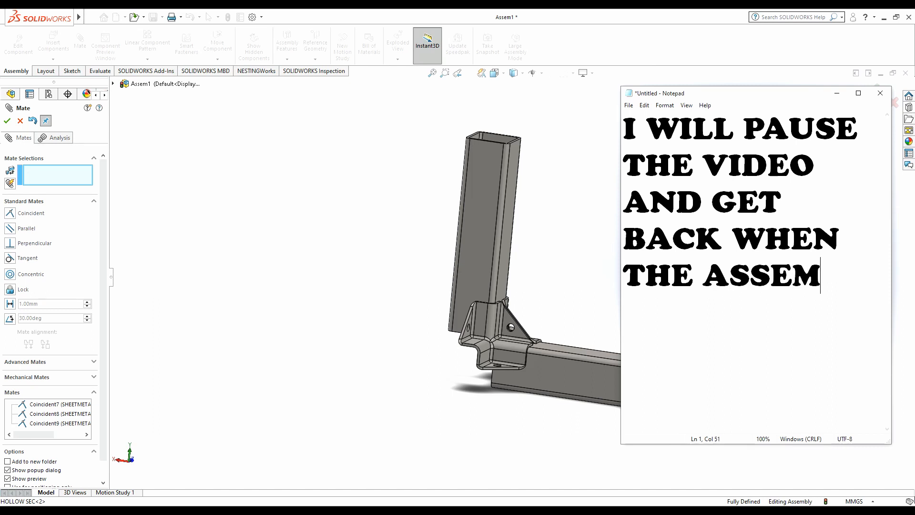
{"action": "type", "text": "BLE IS ALMOST DONE"}
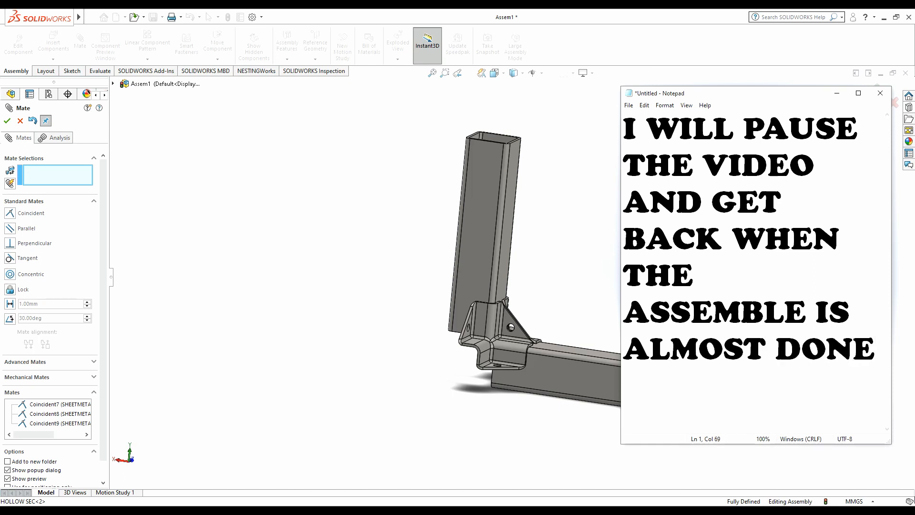
{"action": "left_click", "coordinate": [560, 236]}
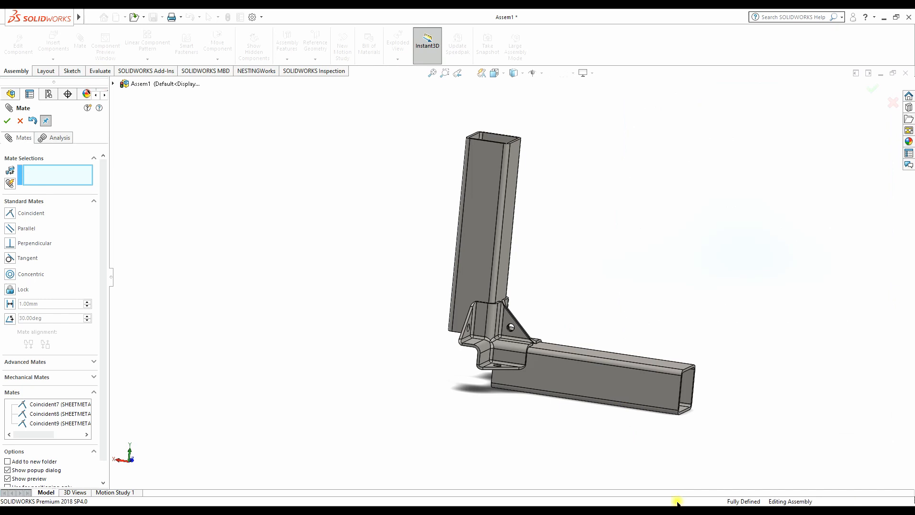
{"action": "left_click", "coordinate": [578, 436]}
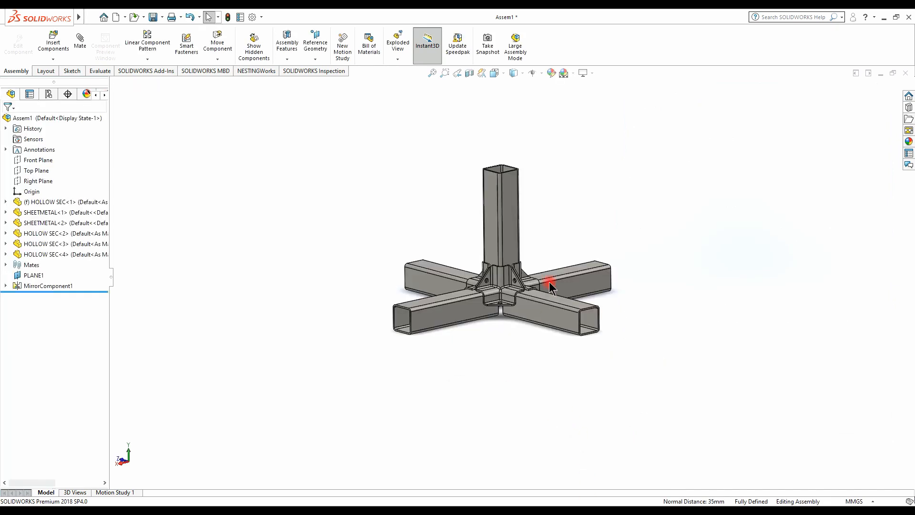
Step: Create a reference plane midway between the upper and lower faces of one of the horizontal hollow sections
{"action": "scroll", "coordinate": [522, 251], "scroll_direction": "down", "scroll_amount": 3}
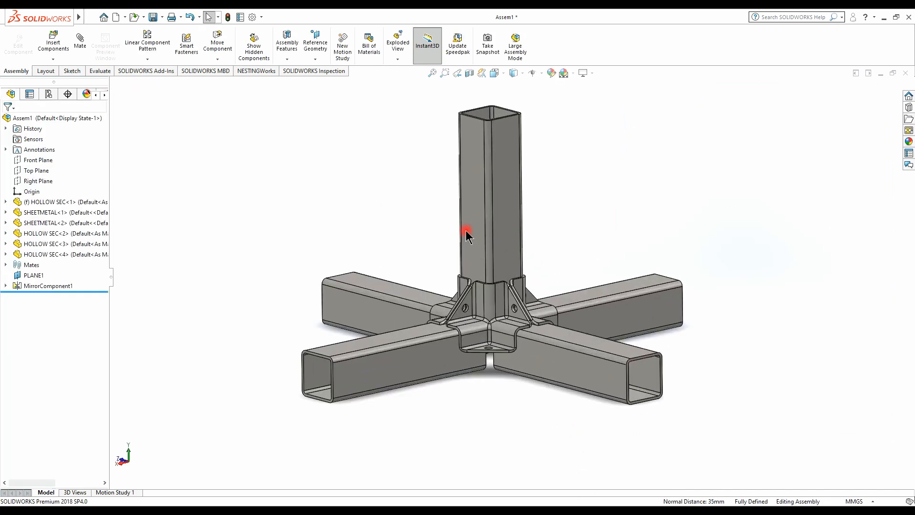
{"action": "left_click", "coordinate": [307, 59]}
{"action": "left_click", "coordinate": [336, 75]}
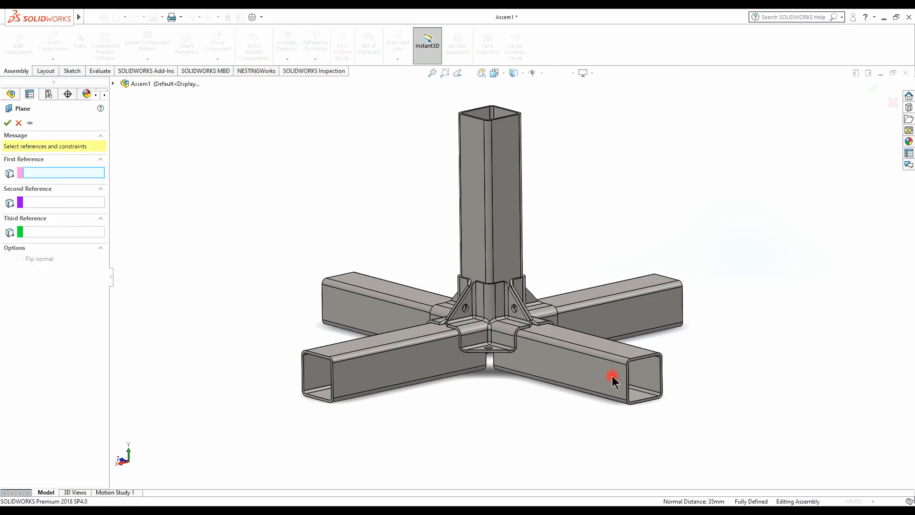
{"action": "left_click", "coordinate": [604, 341]}
{"action": "middle_click_drag", "start_coordinate": [594, 395], "coordinate": [605, 376]}
{"action": "left_click", "coordinate": [584, 357]}
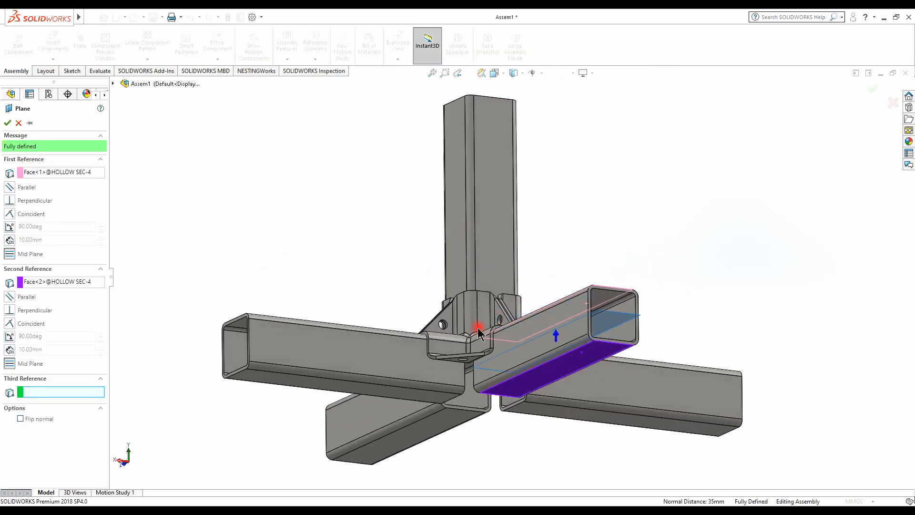
{"action": "middle_click_drag", "start_coordinate": [478, 327], "coordinate": [275, 339]}
{"action": "left_click", "coordinate": [9, 122]}
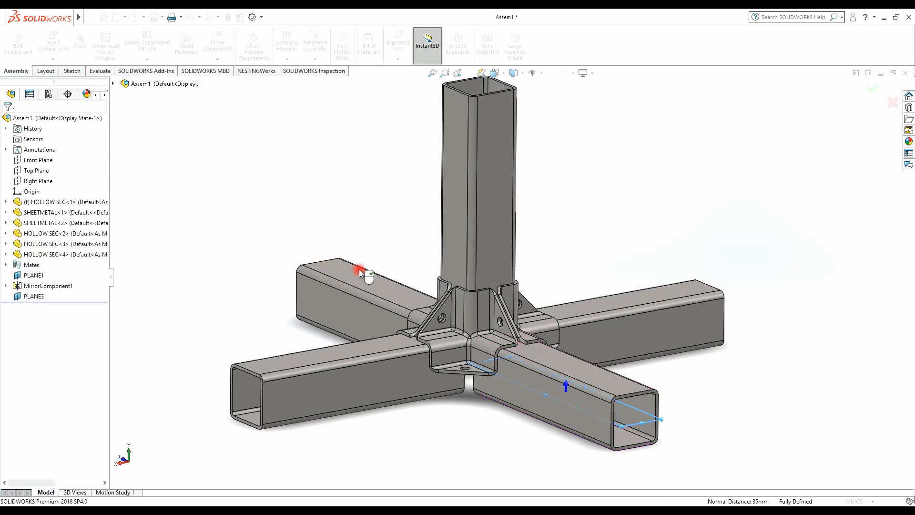
Step: Mirror the four sheet metal brackets and the upright hollow section about the new horizontal mid plane
{"action": "scroll", "coordinate": [467, 295], "scroll_direction": "up", "scroll_amount": 2}
{"action": "scroll", "coordinate": [521, 274], "scroll_direction": "up", "scroll_amount": 2}
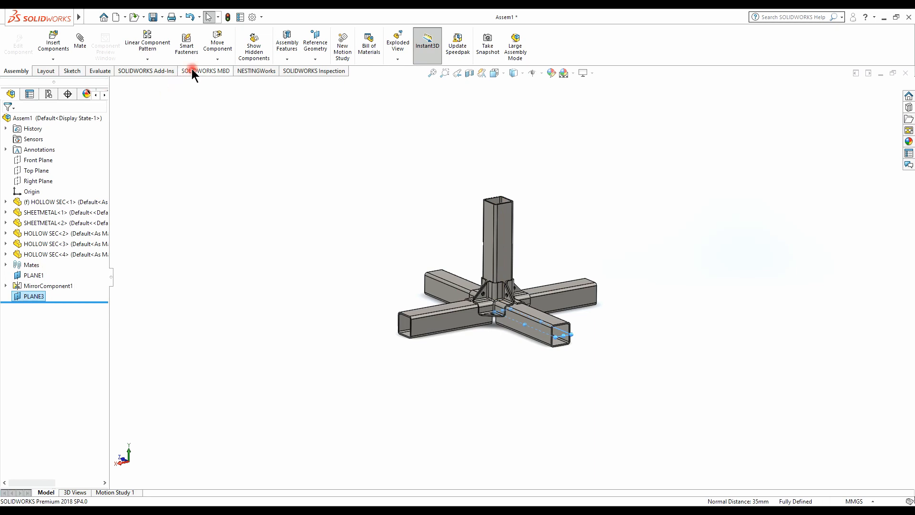
{"action": "left_click", "coordinate": [153, 59]}
{"action": "left_click", "coordinate": [149, 139]}
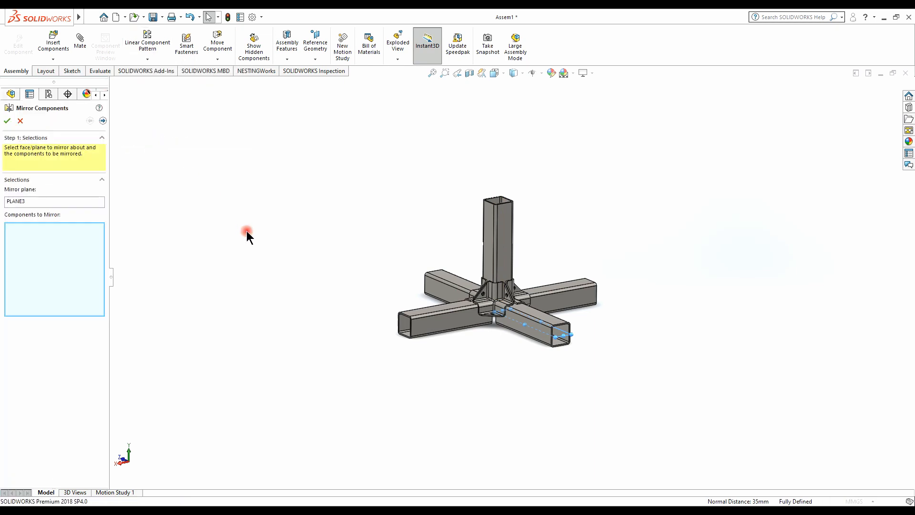
{"action": "scroll", "coordinate": [481, 309], "scroll_direction": "down", "scroll_amount": 3}
{"action": "left_click", "coordinate": [539, 278]}
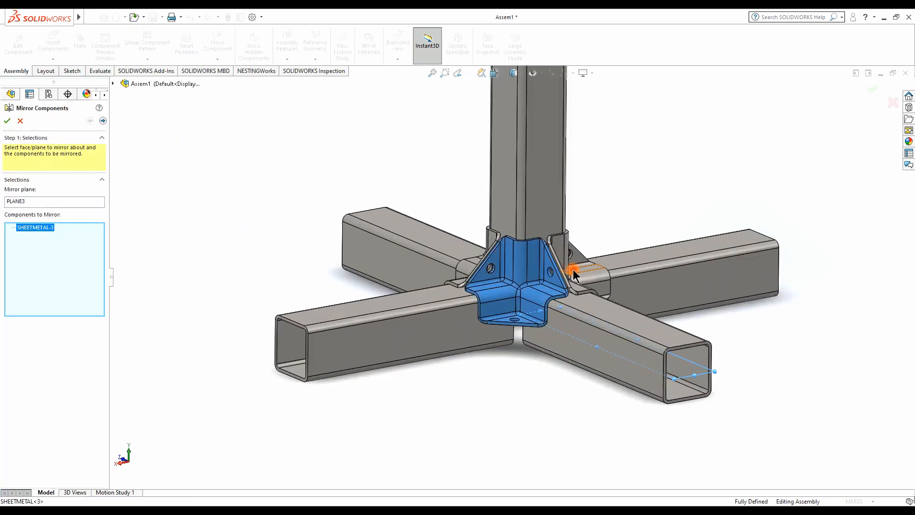
{"action": "left_click", "coordinate": [572, 268]}
{"action": "middle_click_drag", "start_coordinate": [483, 272], "coordinate": [548, 307]}
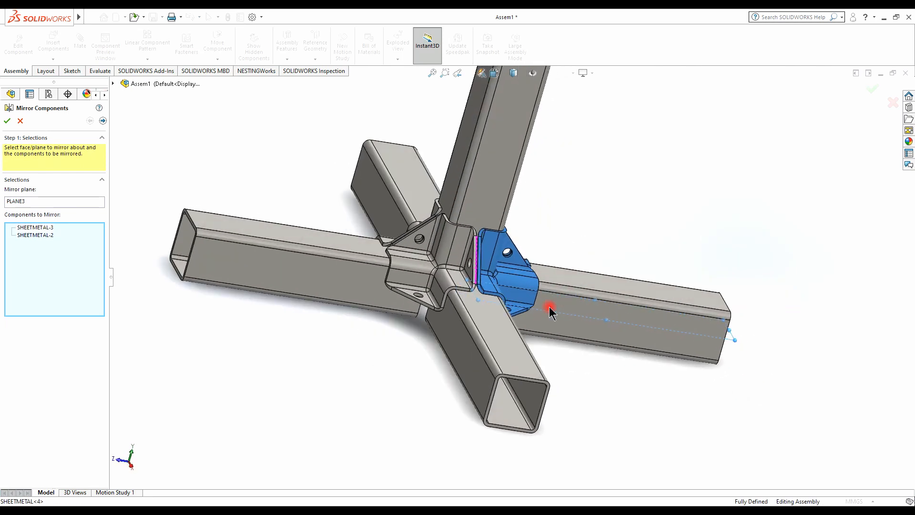
{"action": "left_click", "coordinate": [448, 250]}
{"action": "left_click", "coordinate": [475, 210]}
{"action": "middle_click_drag", "start_coordinate": [426, 234], "coordinate": [392, 255]}
{"action": "left_click", "coordinate": [401, 245]}
{"action": "scroll", "coordinate": [420, 262], "scroll_direction": "up", "scroll_amount": 5}
{"action": "left_click", "coordinate": [6, 120]}
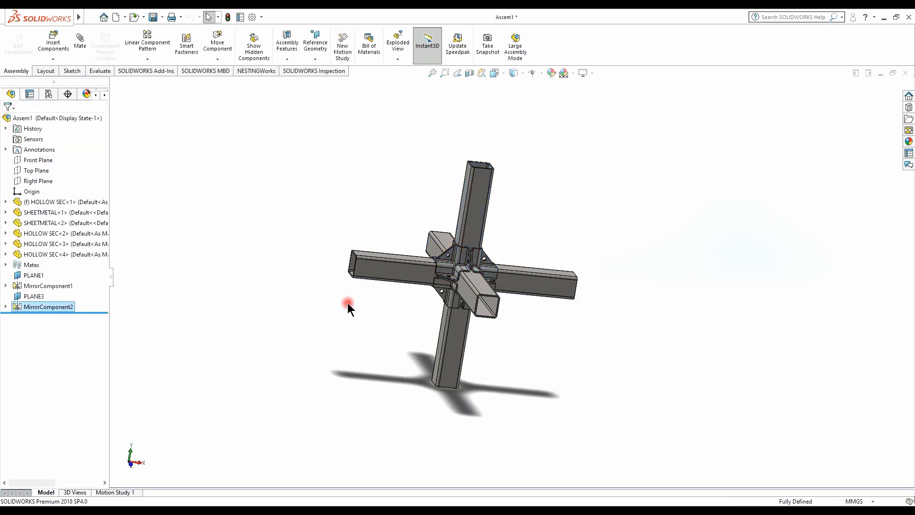
Step: Load the Toolbox add-in from the Design Library
{"action": "middle_click_drag", "start_coordinate": [348, 305], "coordinate": [515, 329]}
{"action": "scroll", "coordinate": [459, 205], "scroll_direction": "down", "scroll_amount": 2}
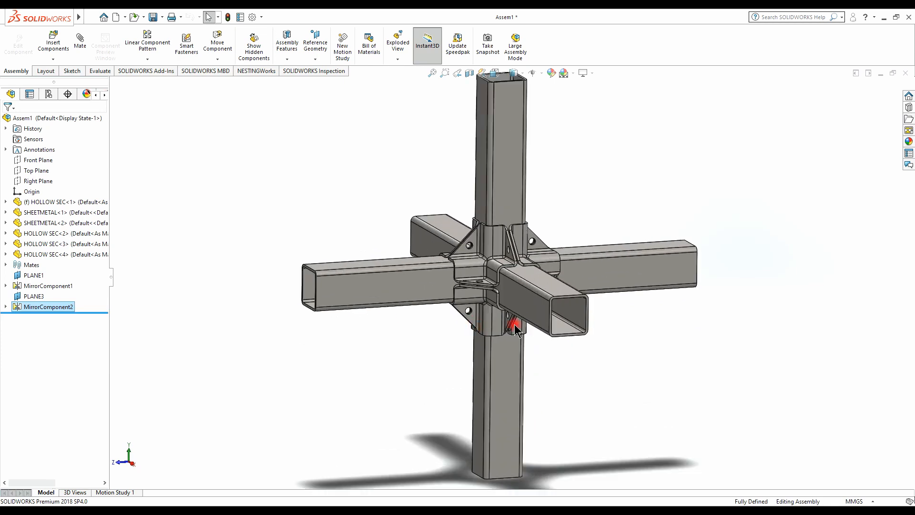
{"action": "left_click", "coordinate": [910, 108]}
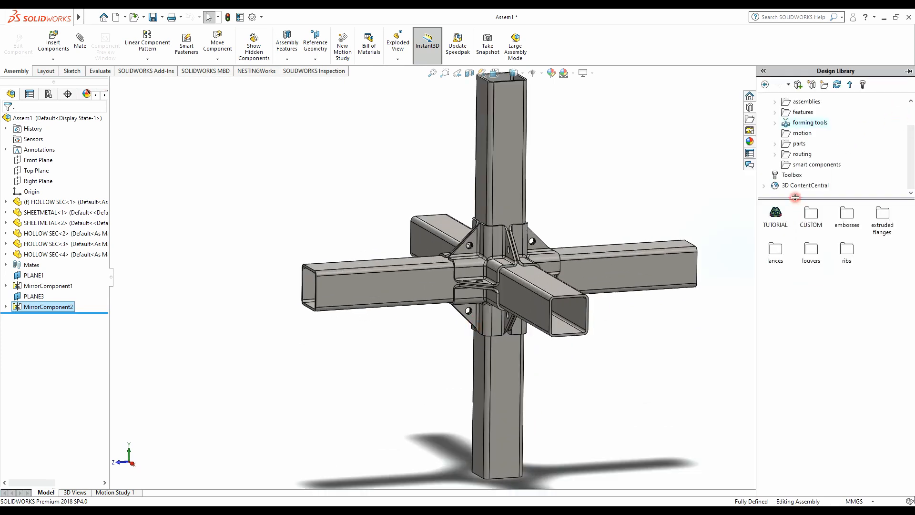
{"action": "scroll", "coordinate": [805, 176], "scroll_direction": "up", "scroll_amount": 1}
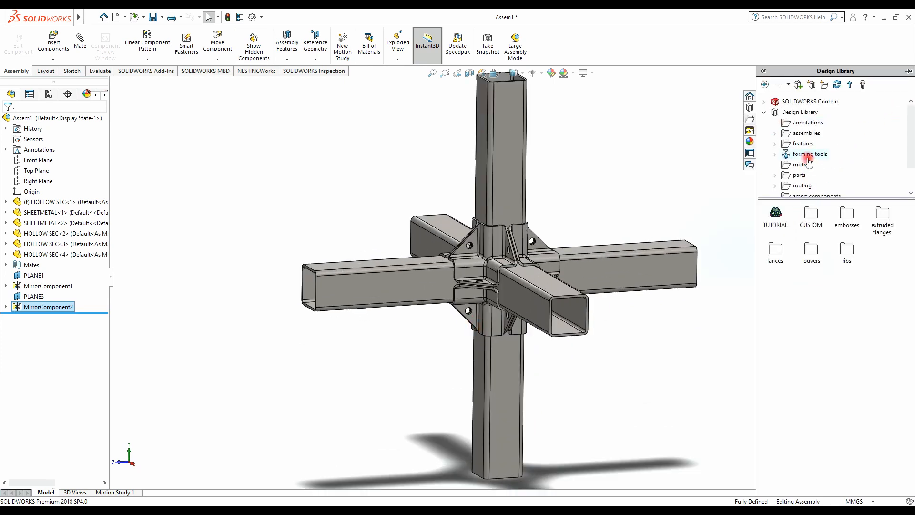
{"action": "left_click", "coordinate": [764, 113]}
{"action": "left_click", "coordinate": [798, 122]}
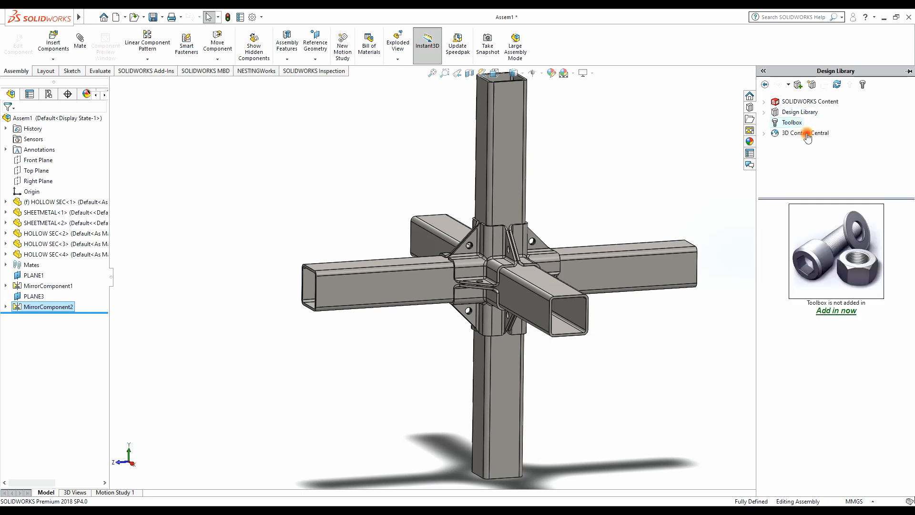
{"action": "left_click", "coordinate": [836, 310]}
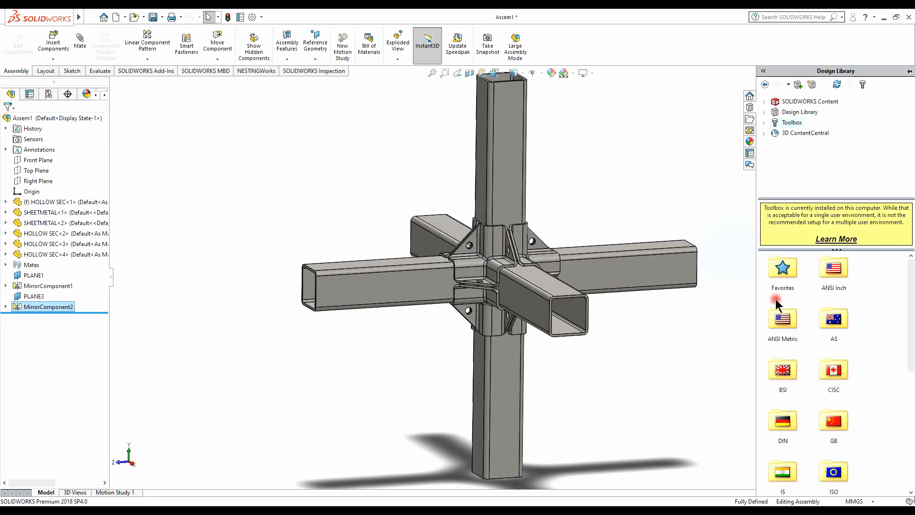
Step: Insert a DIN 6912 hex socket head screw from the DIN Hexagon Socket Head Screws into free space beside the joint
{"action": "double_click", "coordinate": [780, 438]}
{"action": "double_click", "coordinate": [831, 277]}
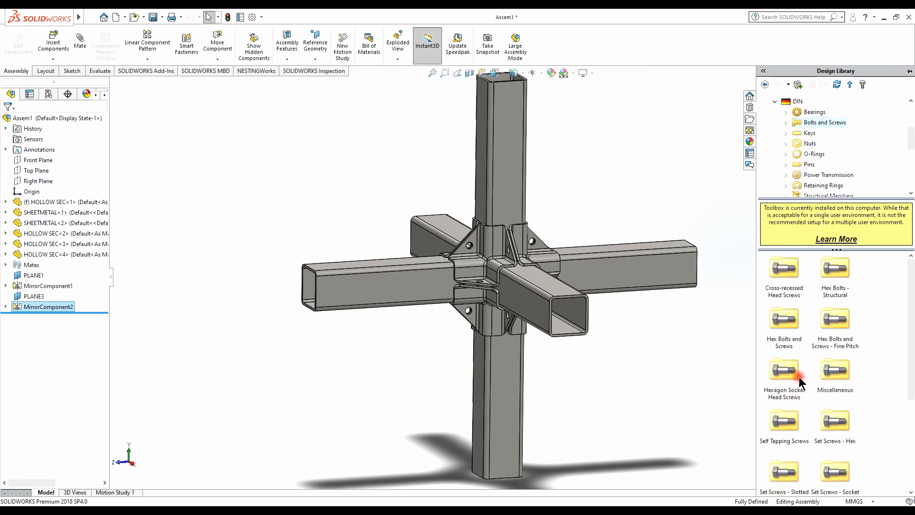
{"action": "double_click", "coordinate": [791, 386]}
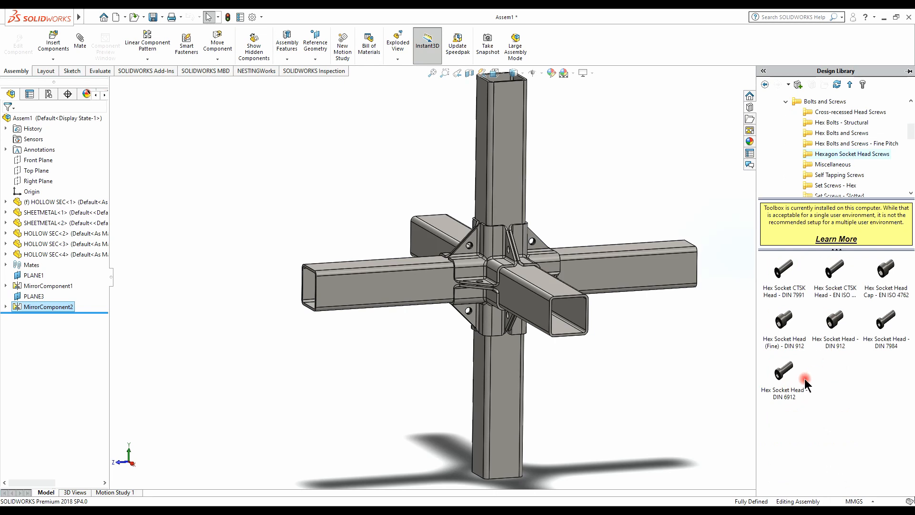
{"action": "left_click_drag", "start_coordinate": [784, 372], "coordinate": [403, 375]}
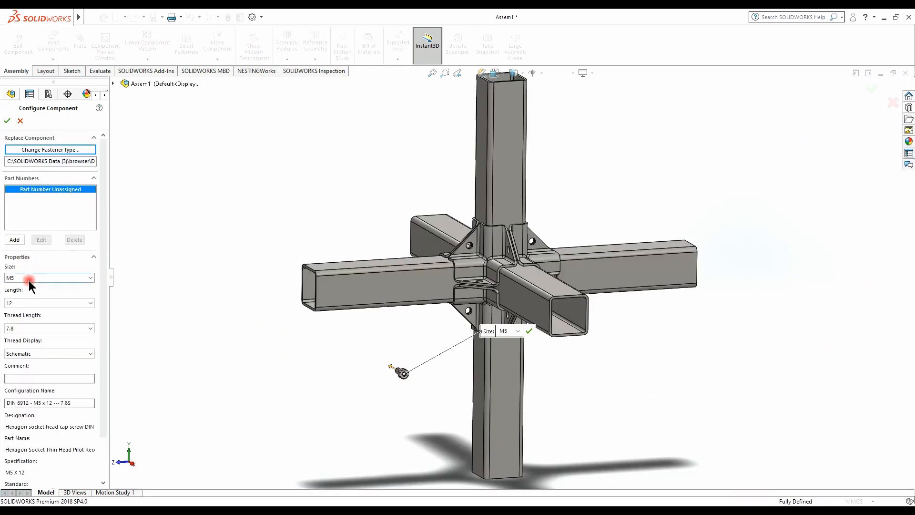
Step: Configure the inserted screw as size M5, length 12, with schematic thread display
{"action": "left_click", "coordinate": [15, 303]}
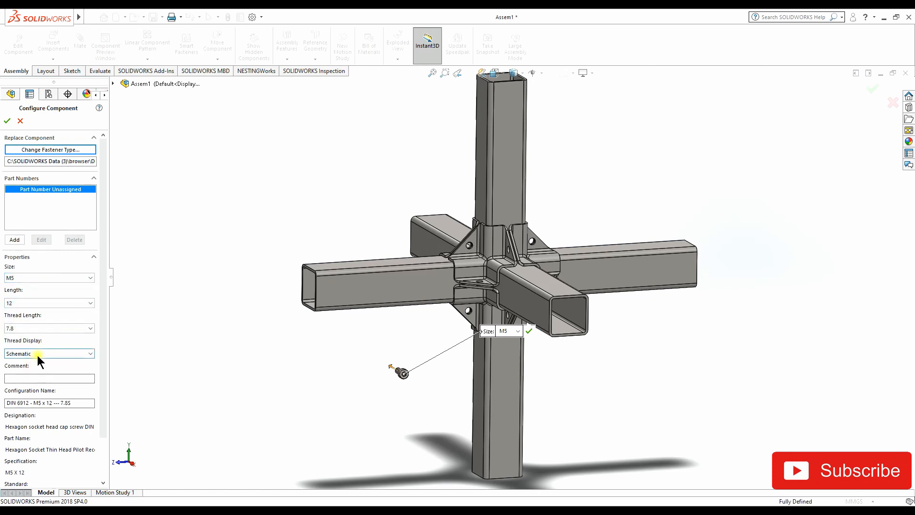
{"action": "left_click", "coordinate": [38, 356]}
{"action": "left_click", "coordinate": [30, 375]}
{"action": "left_click", "coordinate": [5, 126]}
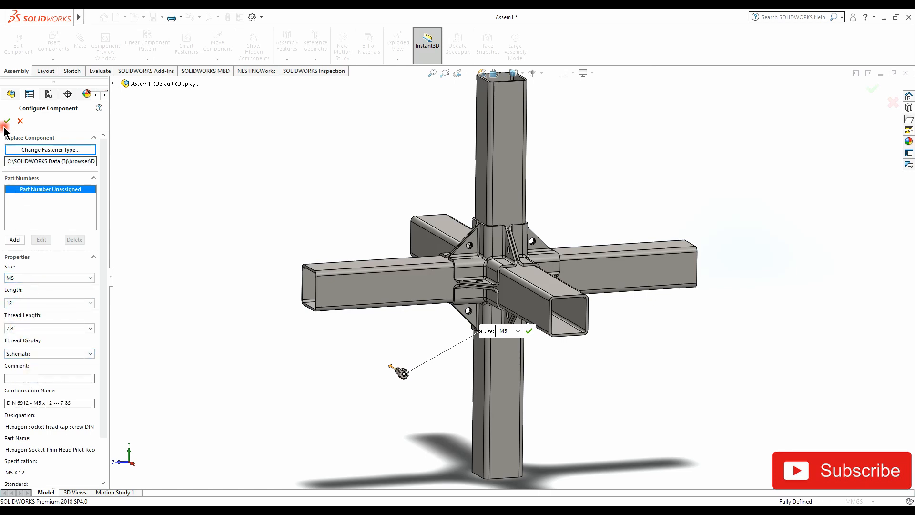
{"action": "scroll", "coordinate": [508, 262], "scroll_direction": "down", "scroll_amount": 5}
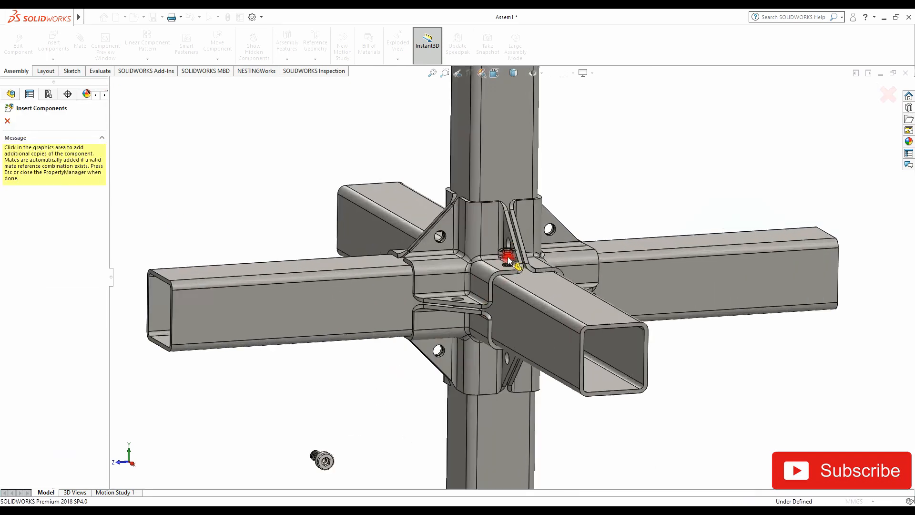
Step: Place copies of the M5 hex socket screw in the bracket flange holes around the joint
{"action": "scroll", "coordinate": [508, 260], "scroll_direction": "down", "scroll_amount": 5}
{"action": "left_click", "coordinate": [516, 237]}
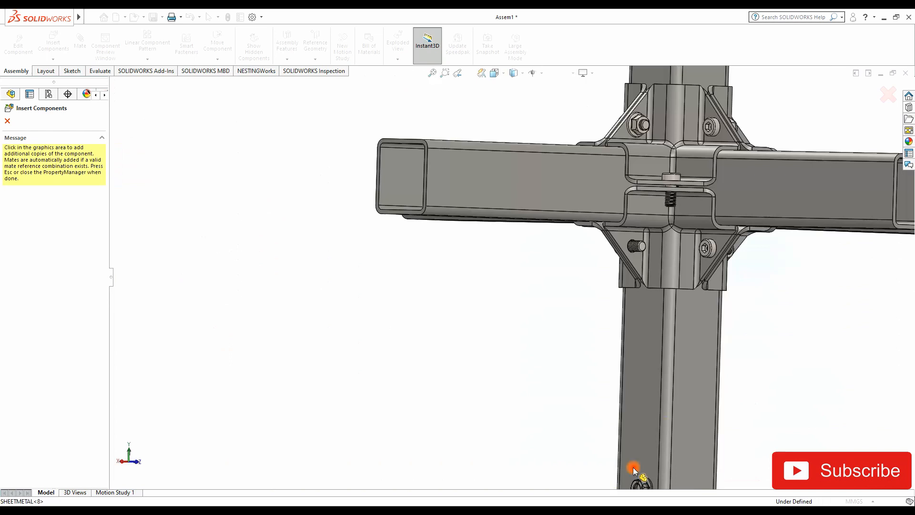
Step: Place hex nuts on the exposed screw threads of the lower brackets and along the horizontal flanges on this side of the joint
{"action": "left_click", "coordinate": [710, 238]}
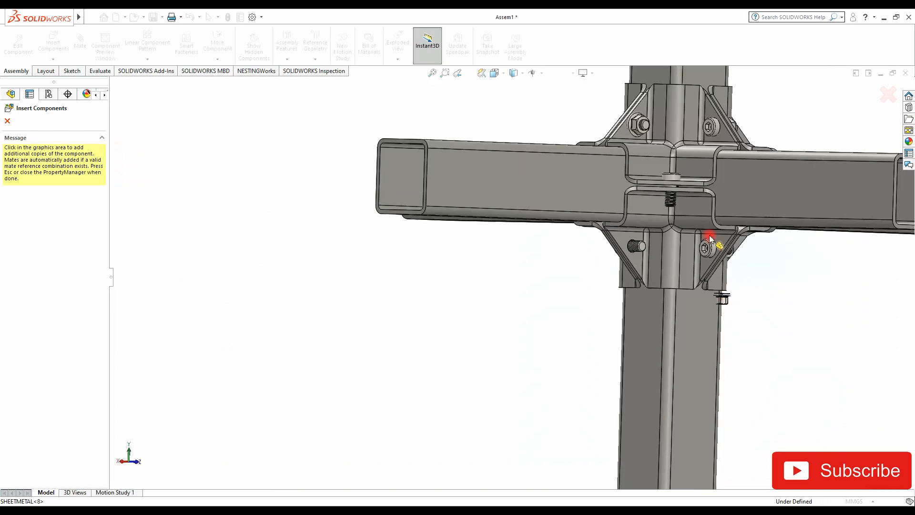
{"action": "scroll", "coordinate": [700, 238], "scroll_direction": "down", "scroll_amount": 5}
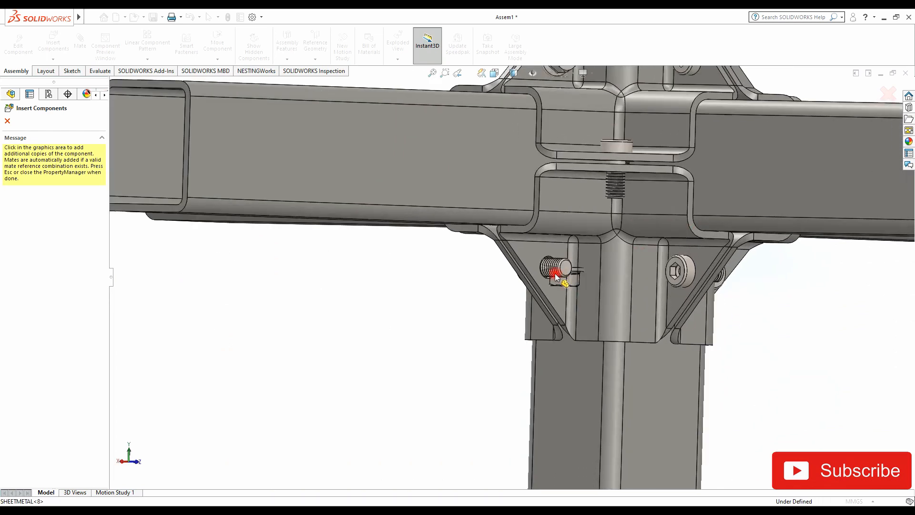
{"action": "left_click", "coordinate": [542, 266]}
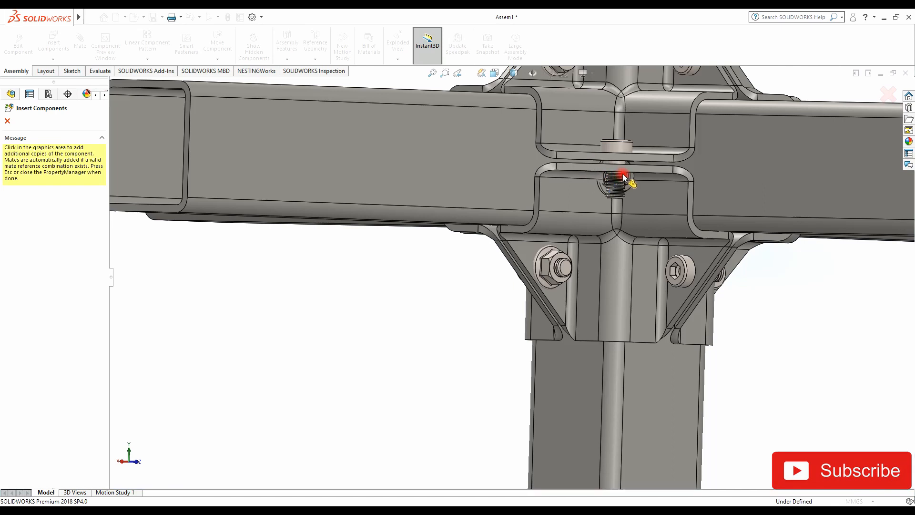
{"action": "middle_click_drag", "start_coordinate": [633, 175], "coordinate": [610, 141]}
{"action": "left_click", "coordinate": [594, 187]}
{"action": "left_click", "coordinate": [583, 186]}
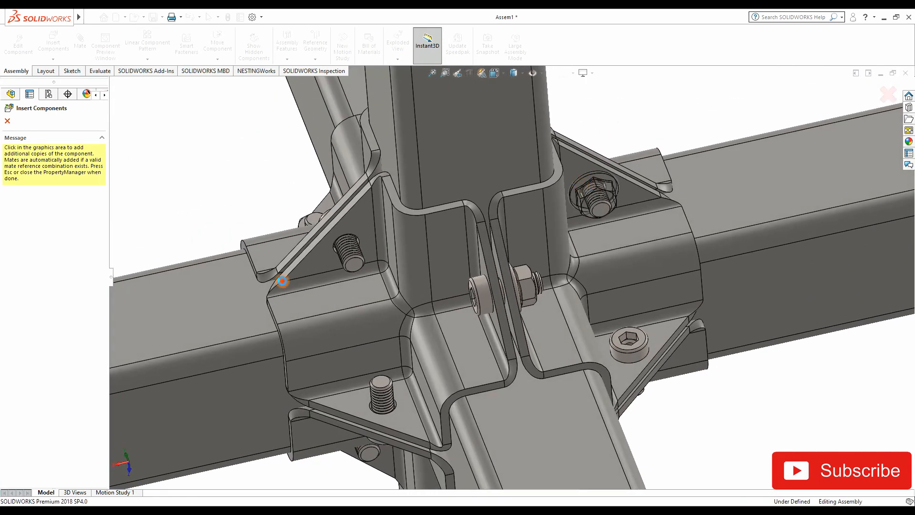
{"action": "left_click", "coordinate": [326, 258]}
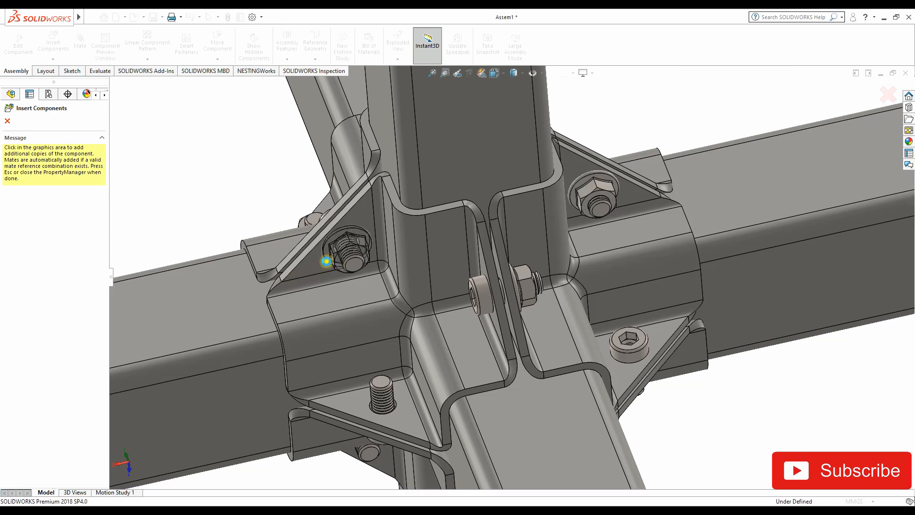
{"action": "left_click", "coordinate": [377, 412]}
Step: Place hex nuts on three exposed screw ends on the opposite side of the joint
{"action": "middle_click_drag", "start_coordinate": [551, 385], "coordinate": [579, 126]}
{"action": "scroll", "coordinate": [465, 334], "scroll_direction": "up", "scroll_amount": 5}
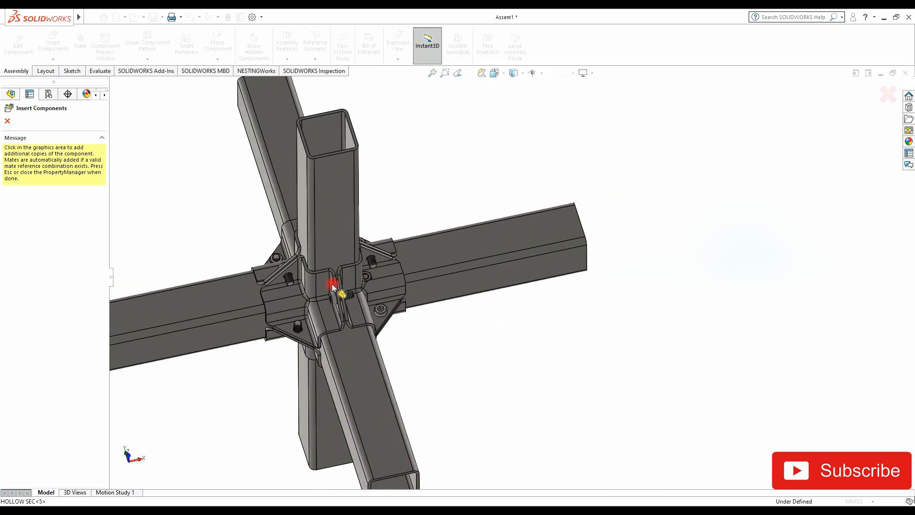
{"action": "scroll", "coordinate": [290, 286], "scroll_direction": "down", "scroll_amount": 3}
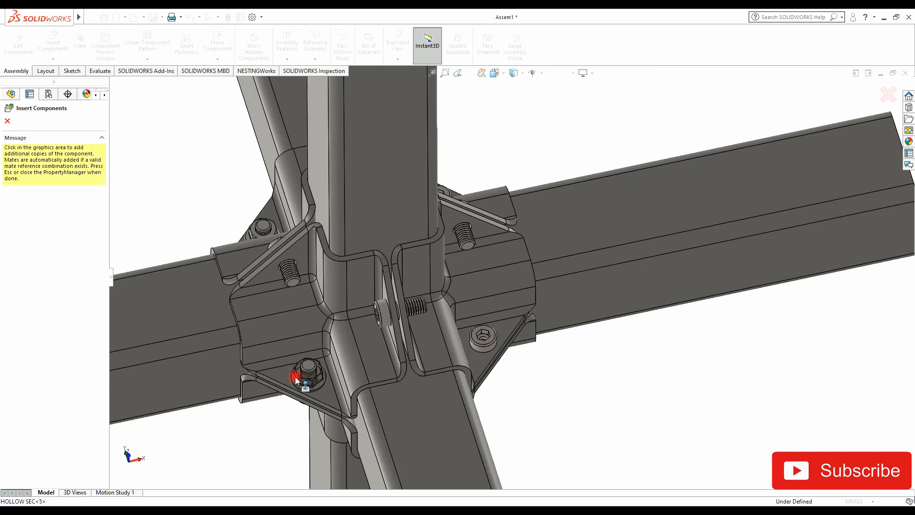
{"action": "left_click", "coordinate": [296, 377]}
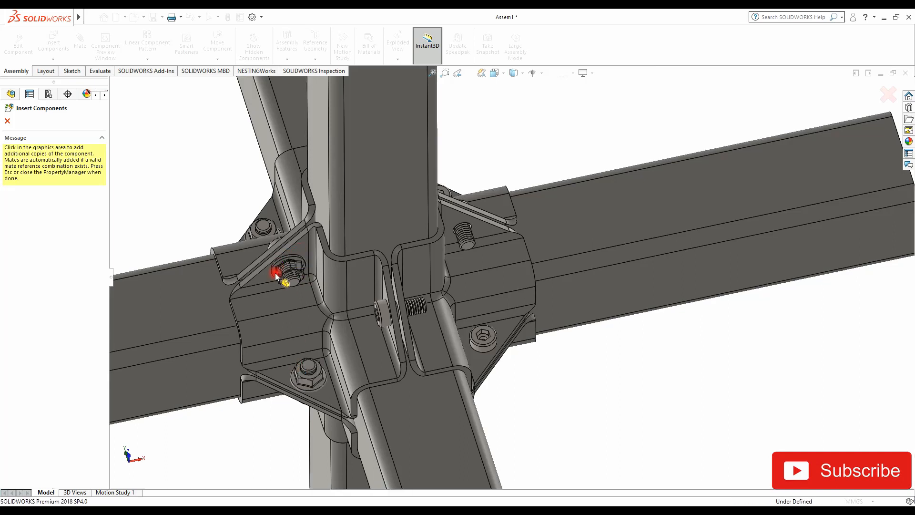
{"action": "left_click", "coordinate": [275, 275]}
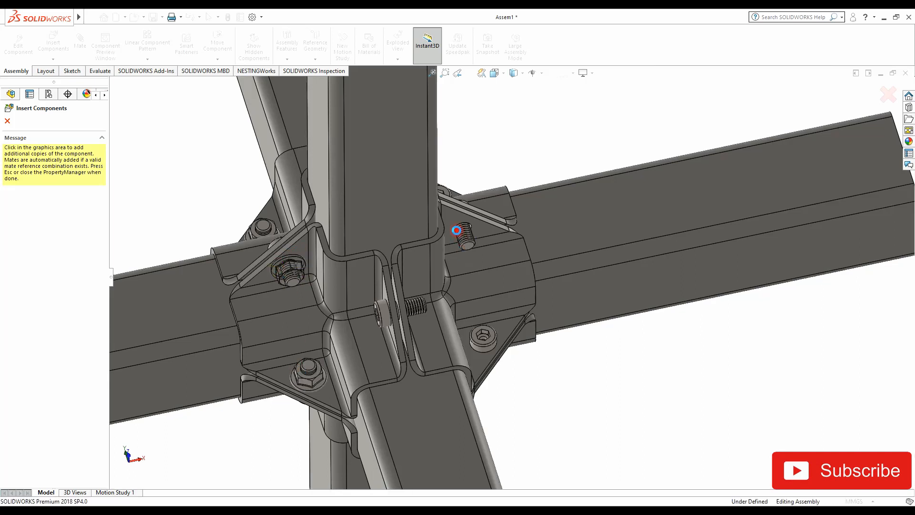
{"action": "left_click", "coordinate": [456, 227]}
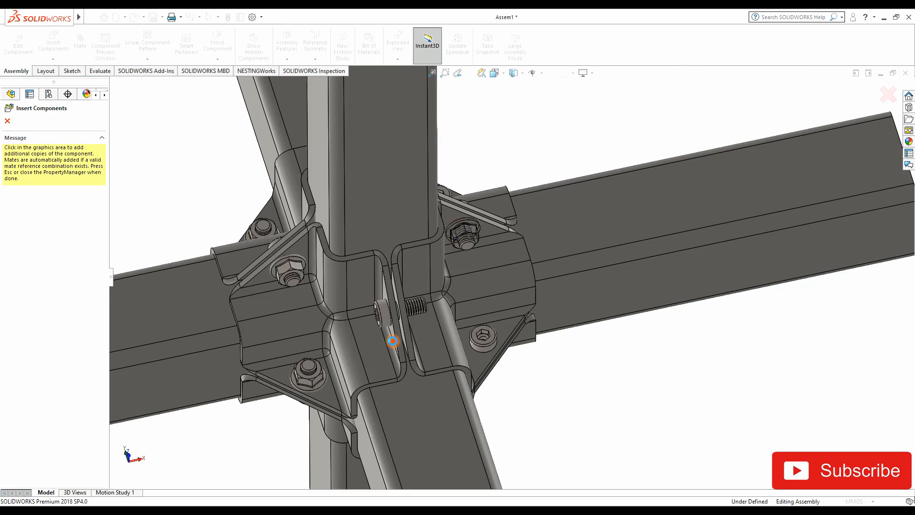